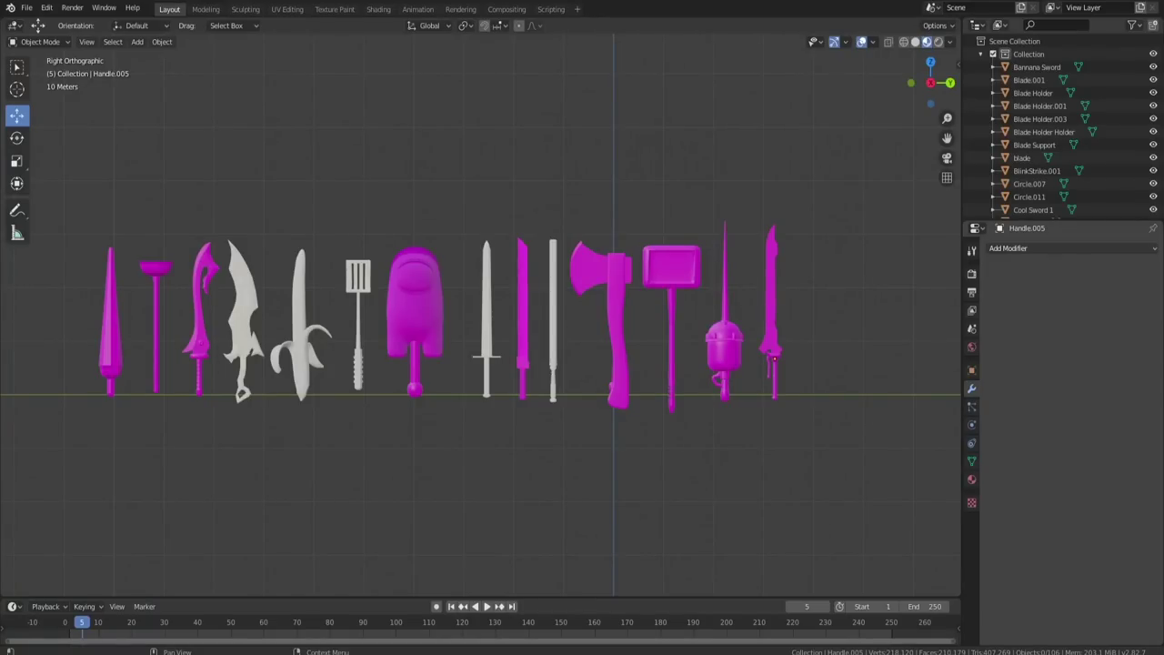
Orbit around the weapon row, selecting several models before settling on the leftmost pink sword.
mouse_move(655, 349)
middle_mouse_down()
mouse_move(623, 337)
mouse_move(259, 337)
mouse_move(422, 340)
middle_mouse_up()
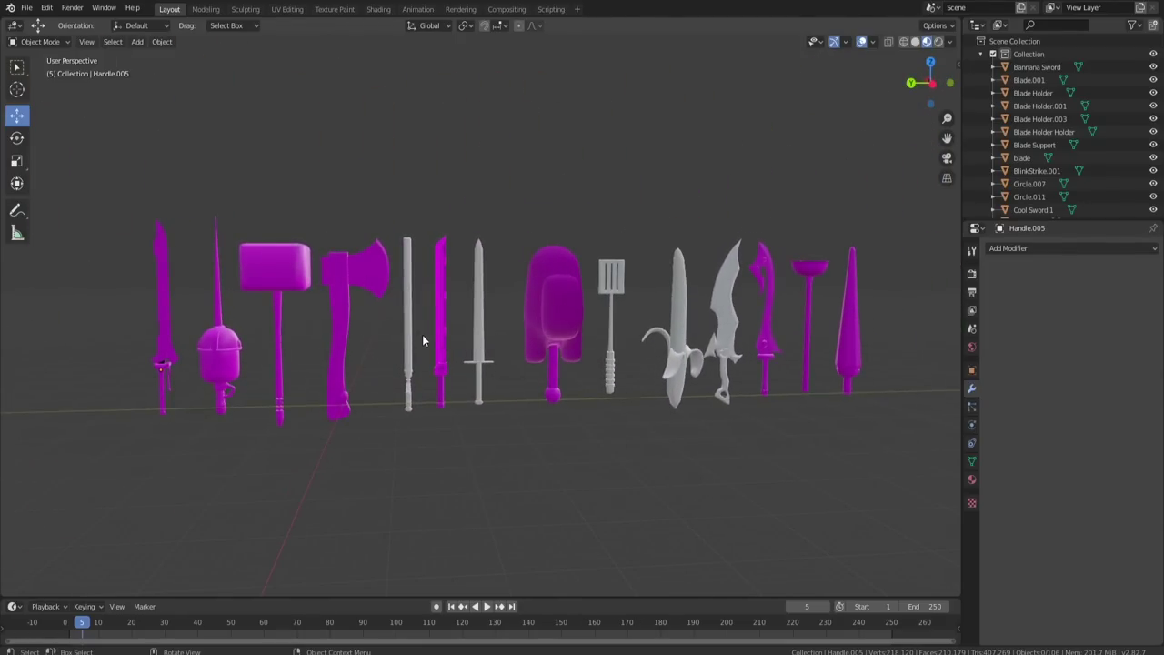
scroll(687, 352, "up", 4)
middle_click_drag(688, 352, 523, 373, "shift")
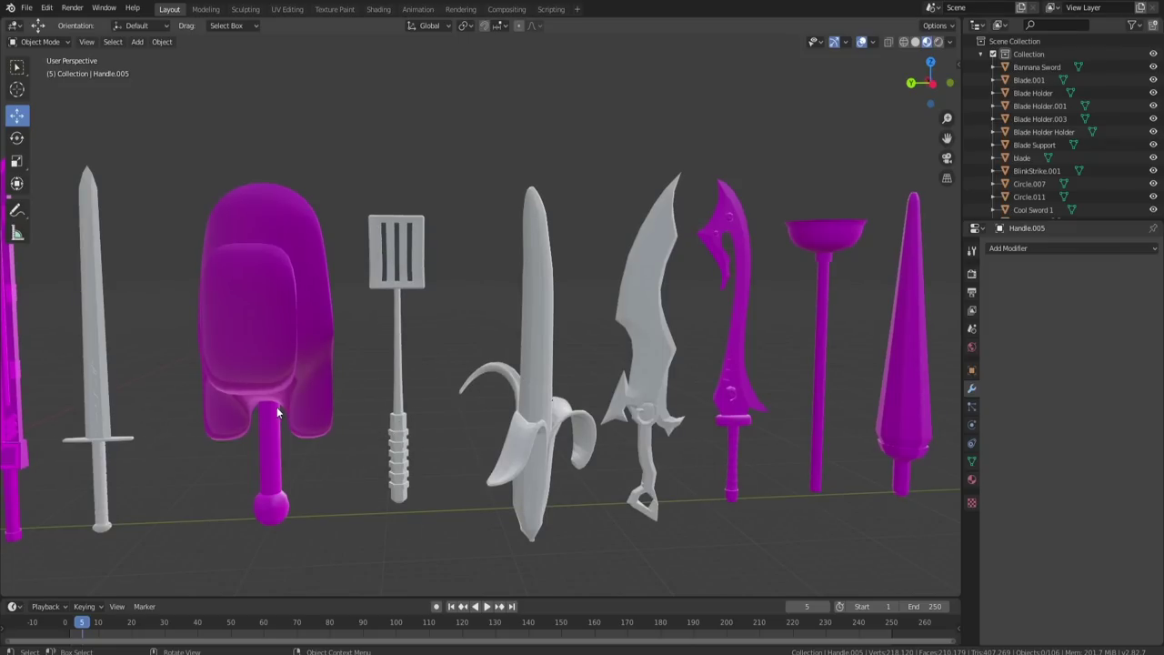
left_click(250, 324)
mouse_move(258, 346)
middle_mouse_down()
mouse_move(498, 369)
mouse_move(523, 348)
middle_mouse_up()
left_click(453, 389)
mouse_move(453, 389)
middle_mouse_down()
mouse_move(507, 467)
mouse_move(458, 305)
mouse_move(449, 336)
mouse_move(411, 337)
middle_mouse_up()
left_click(175, 266)
left_click(100, 364)
scroll(446, 327, "down", 3)
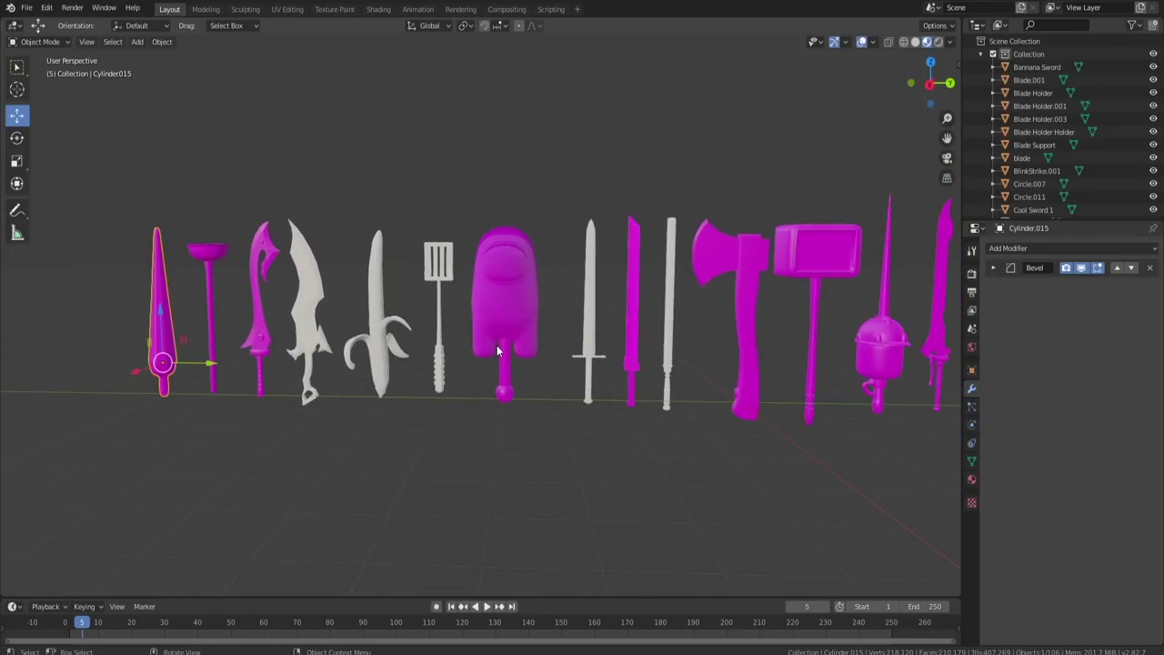
Pan across the existing weapon grid and back along the pink weapon row.
mouse_move(651, 310)
middle_mouse_down("shift")
mouse_move(469, 315)
mouse_move(618, 333)
middle_mouse_up("shift")
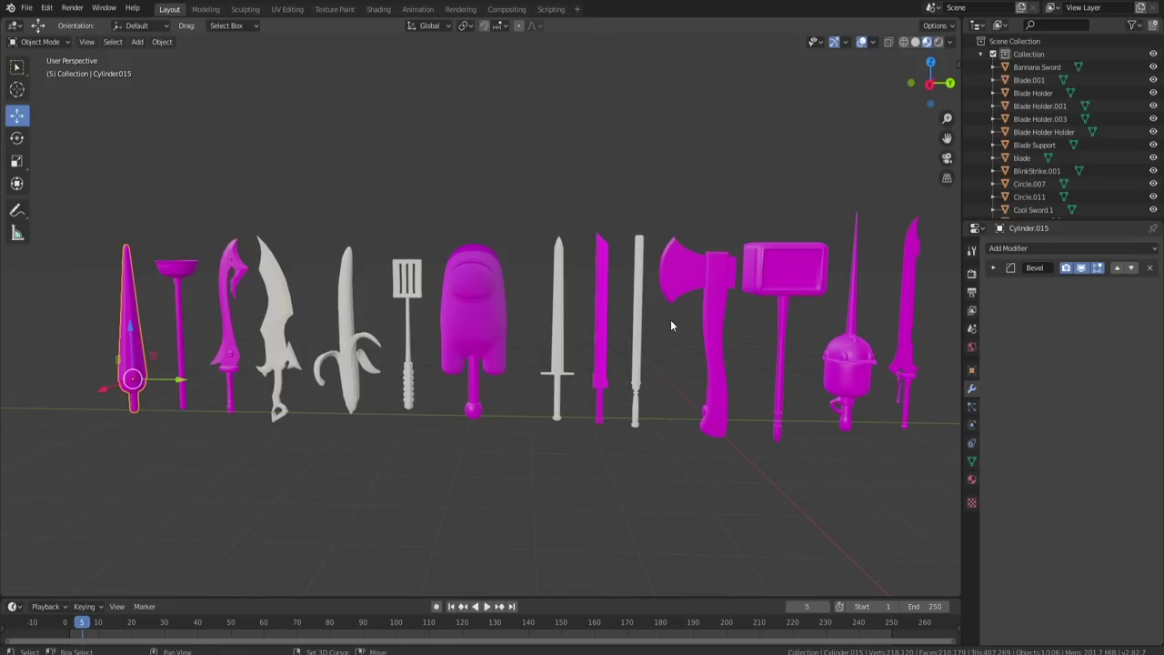
middle_click_drag(670, 320, 343, 309, "shift")
scroll(651, 287, "down", 4)
scroll(651, 286, "up", 3)
mouse_move(652, 287)
middle_mouse_down("shift")
mouse_move(381, 321)
mouse_move(661, 289)
middle_mouse_up("shift")
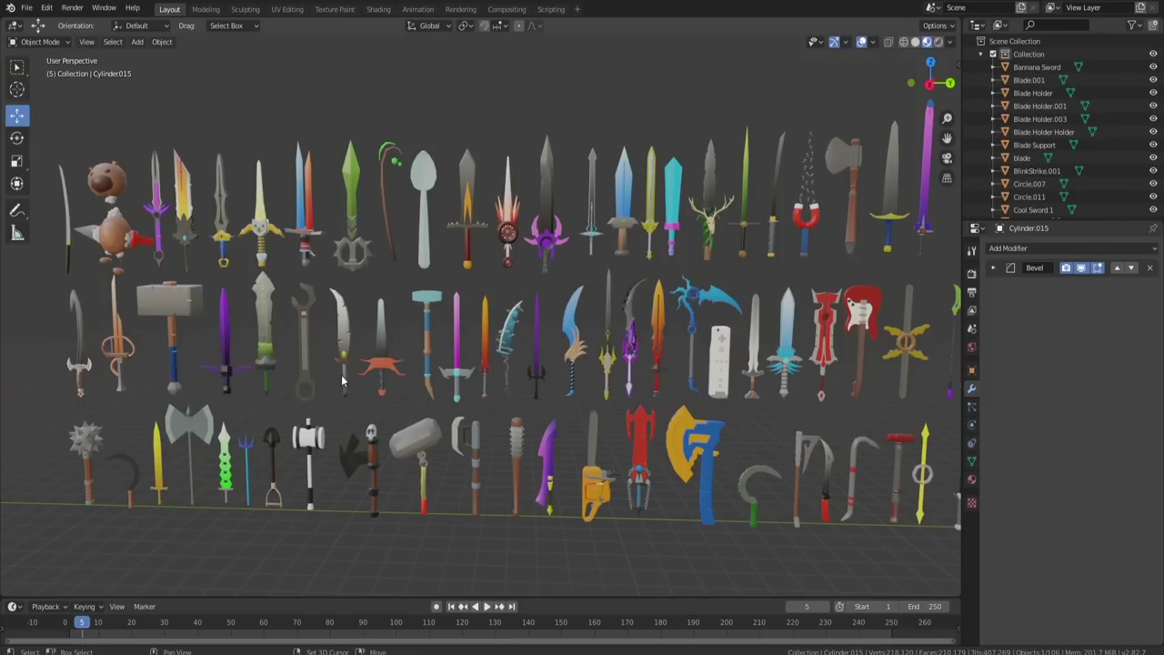
middle_click_drag(389, 389, 526, 366, "shift")
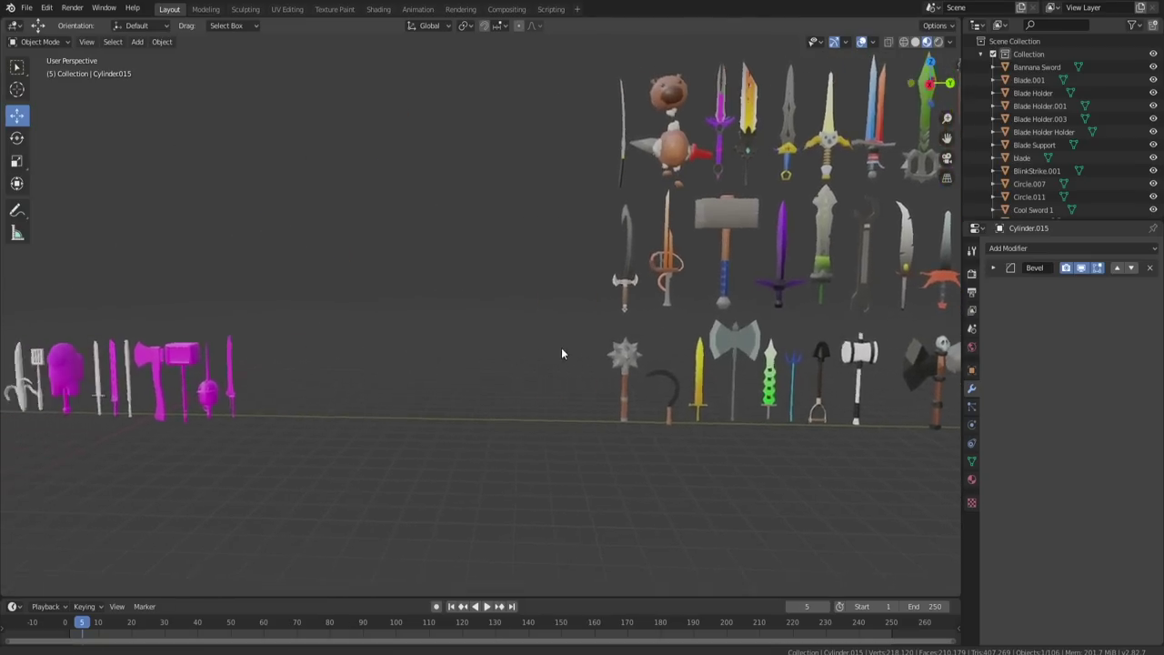
scroll(526, 366, "up", 2)
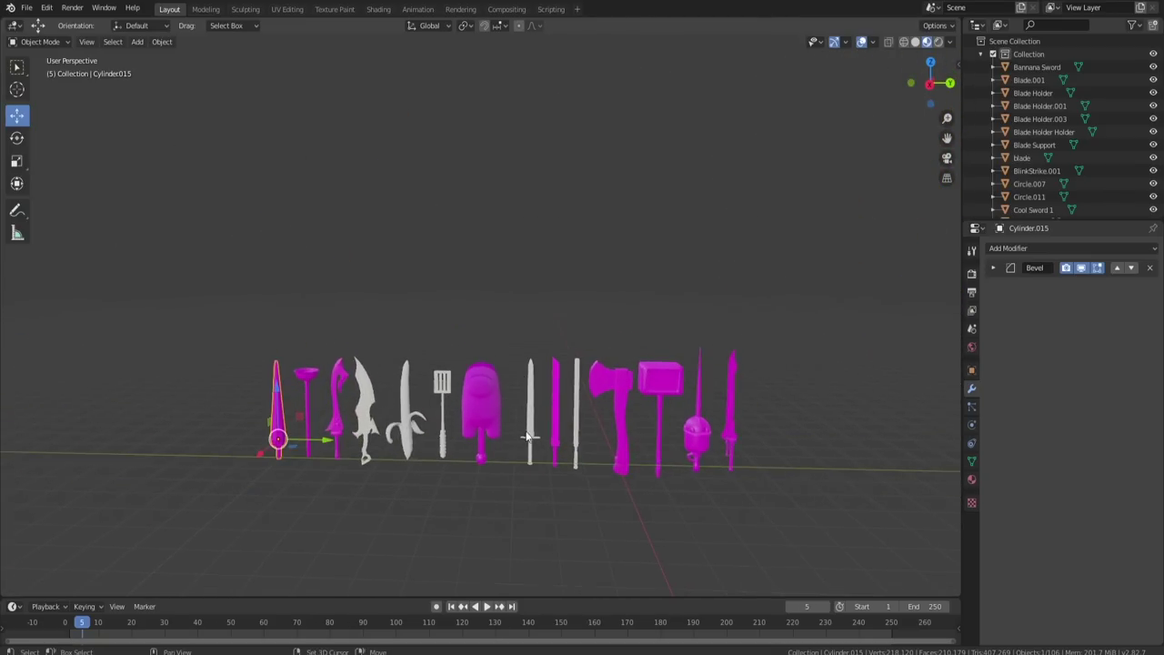
scroll(509, 336, "up", 2)
scroll(491, 314, "up", 2)
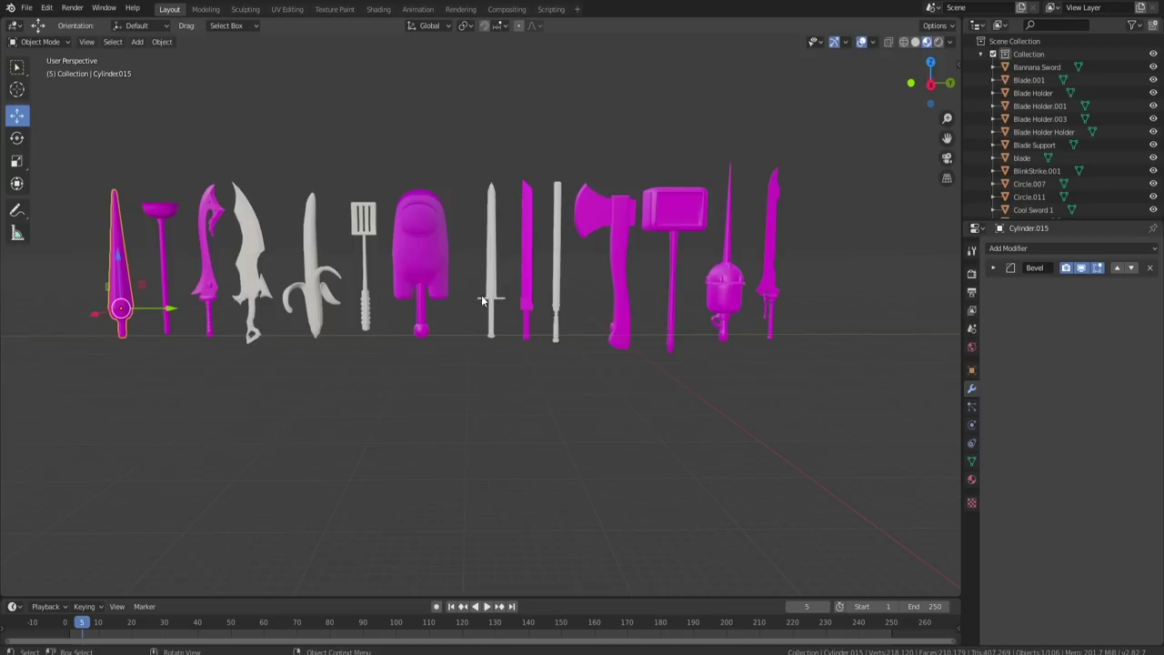
middle_click_drag(481, 295, 519, 348, "shift")
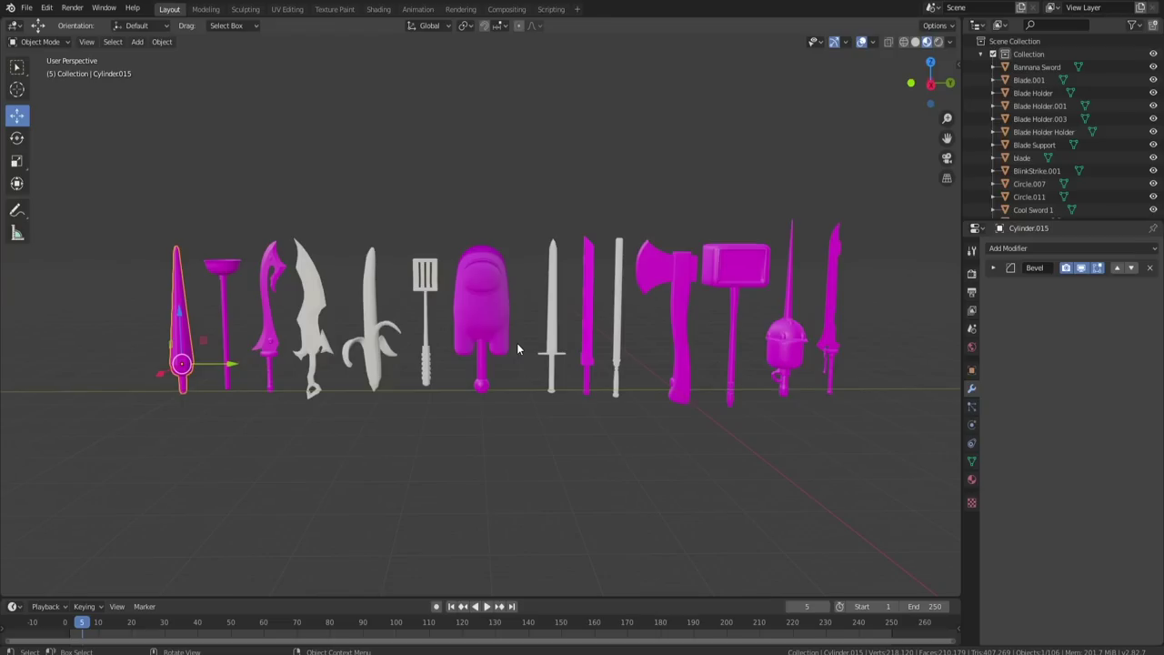
scroll(518, 348, "down", 3)
scroll(517, 349, "down", 3)
mouse_move(628, 273)
middle_mouse_down("shift")
mouse_move(467, 285)
mouse_move(162, 354)
middle_mouse_up("shift")
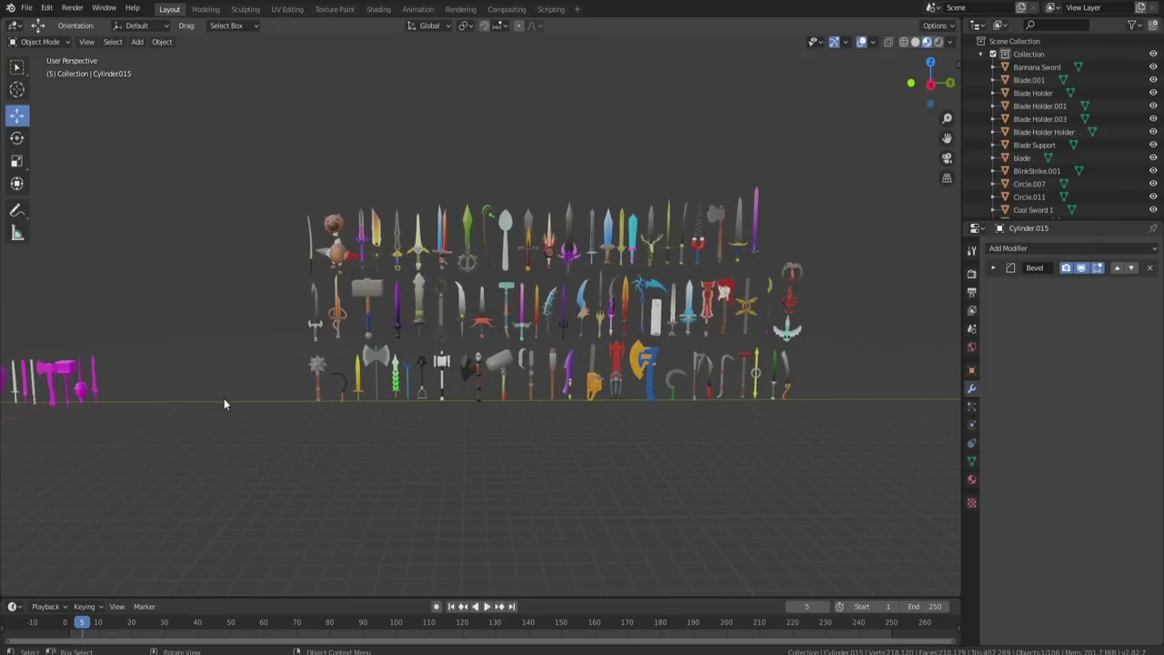
scroll(224, 398, "up", 3)
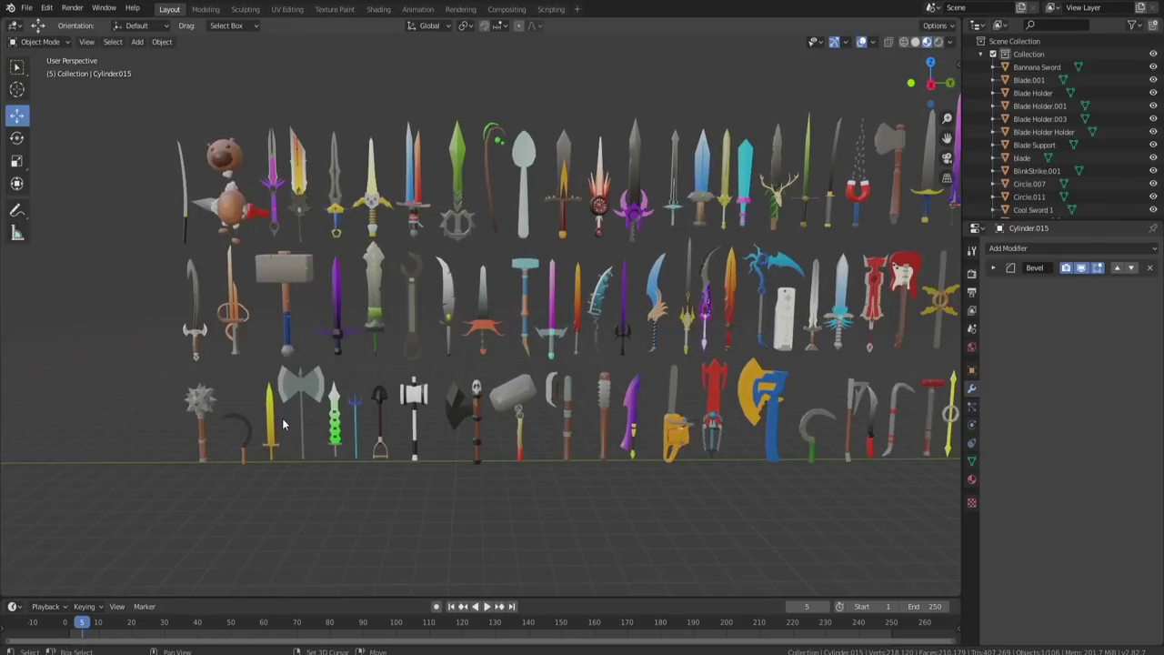
mouse_move(307, 408)
middle_mouse_down()
mouse_move(527, 344)
mouse_move(554, 353)
middle_mouse_up()
scroll(554, 353, "up", 3)
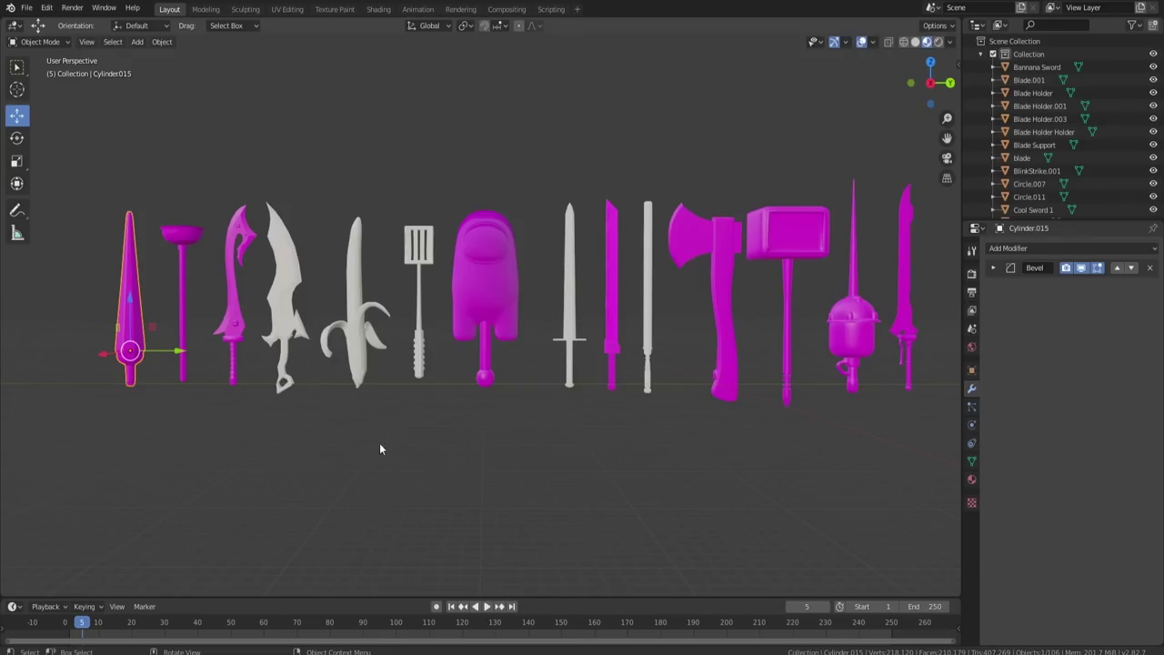
Delete the Bevel modifier from the leftmost pink sword.
left_click(484, 247)
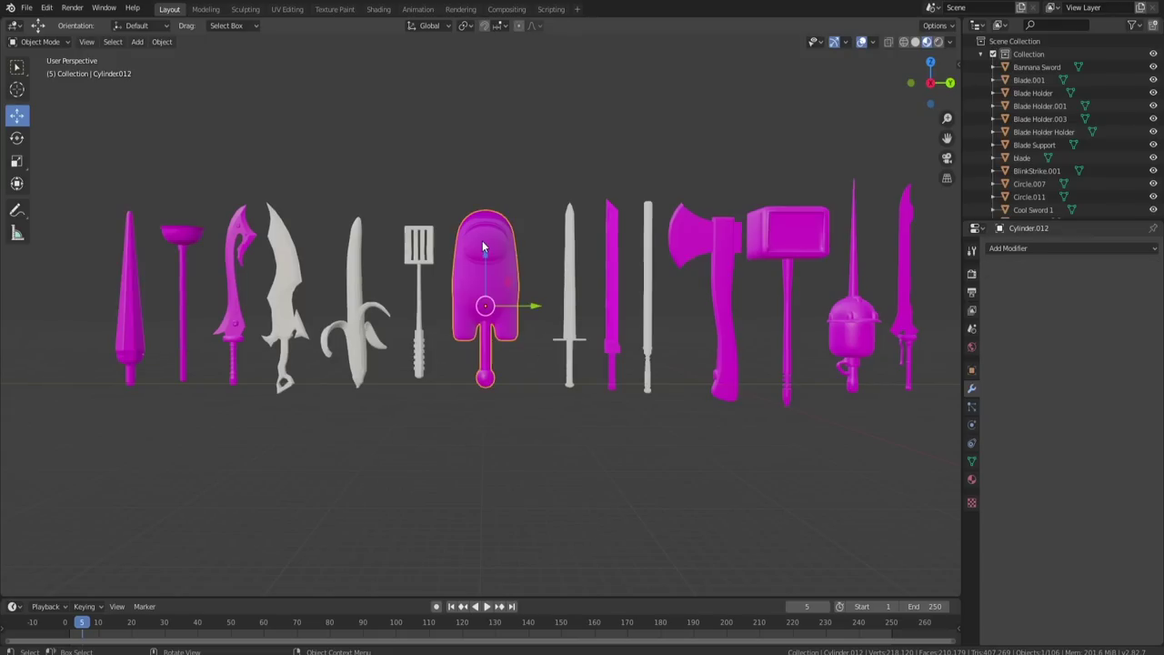
left_click(126, 323)
left_click(993, 268)
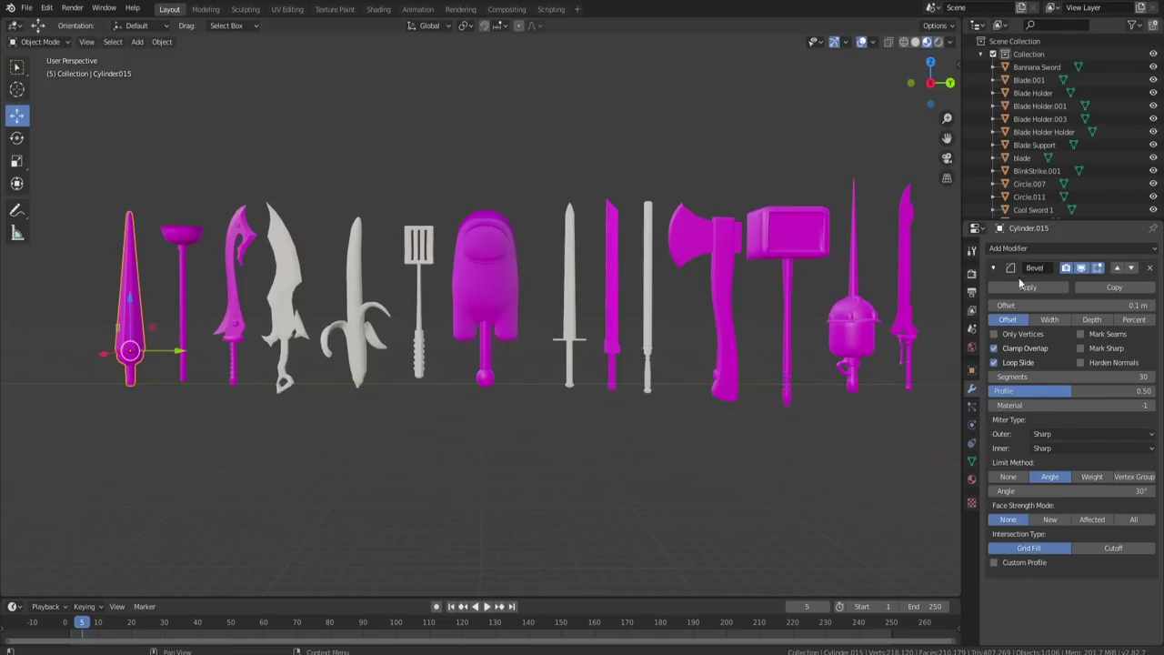
key("ctrl+z")
scroll(232, 369, "up", 1)
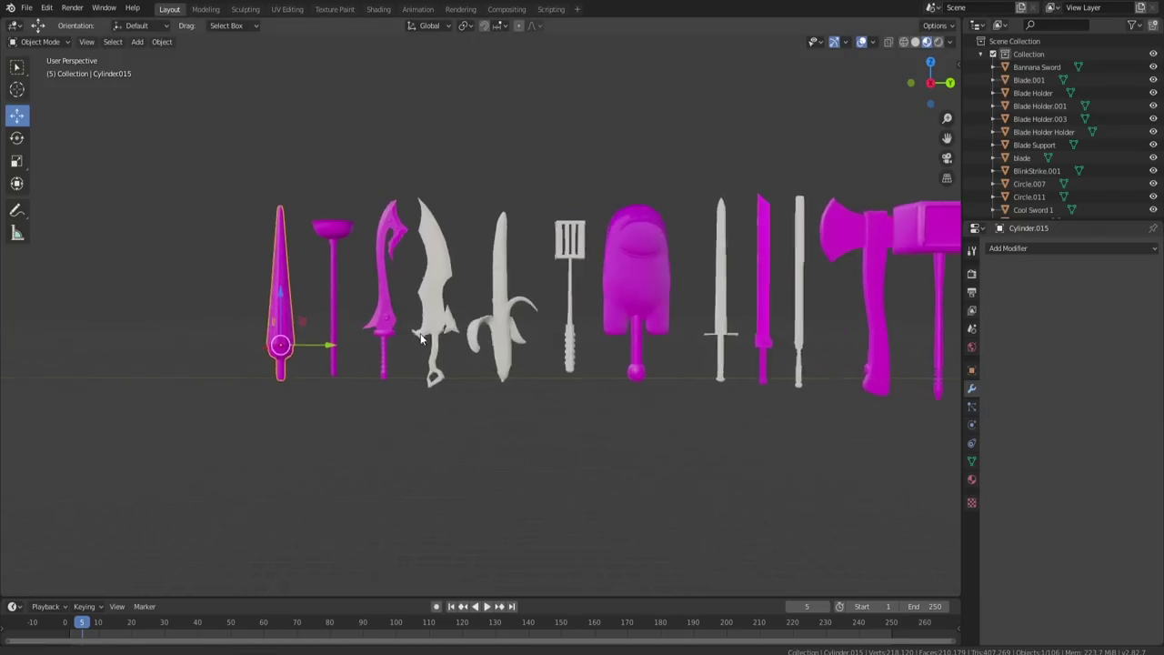
scroll(490, 319, "up", 2)
scroll(481, 321, "up", 3)
Orbit around the sword's lower end and handle joint to inspect the result.
middle_click_drag(449, 335, 616, 282)
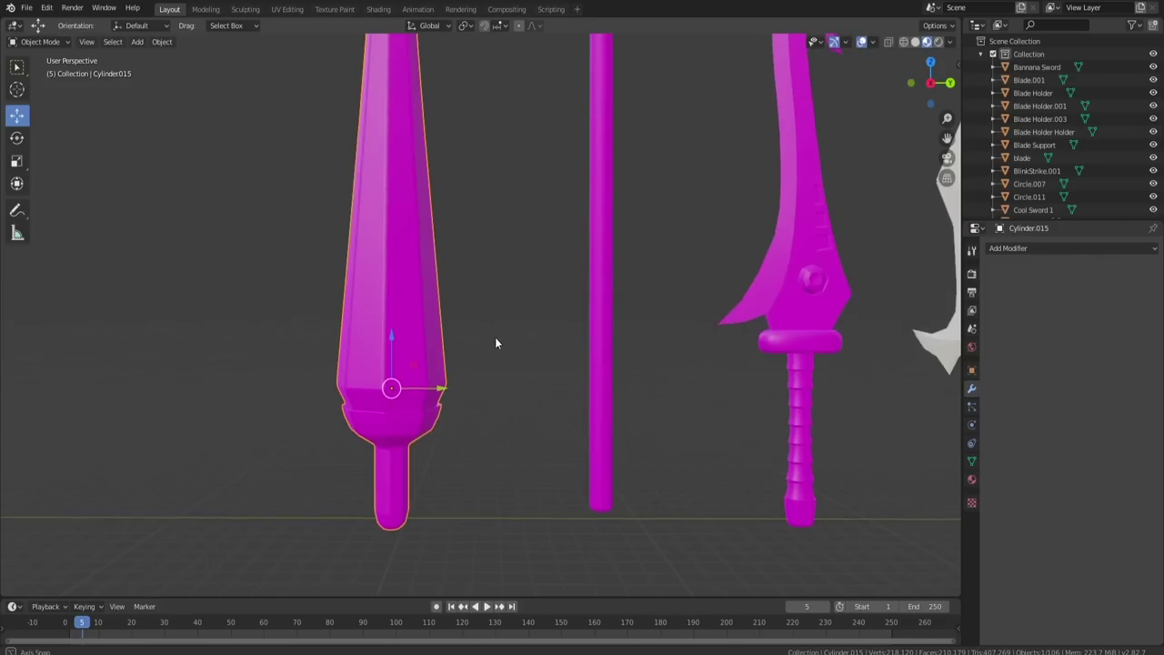
scroll(583, 283, "up", 3)
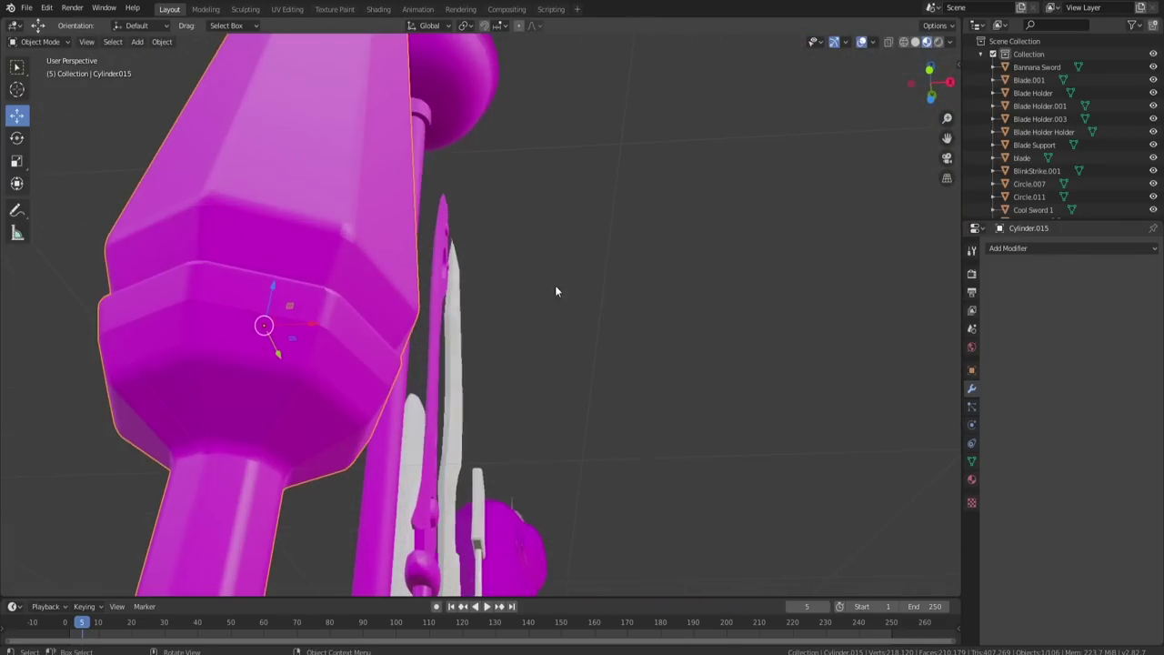
mouse_move(385, 286)
middle_mouse_down()
mouse_move(398, 191)
mouse_move(312, 276)
middle_mouse_up()
scroll(393, 204, "down", 3)
scroll(312, 276, "down", 3)
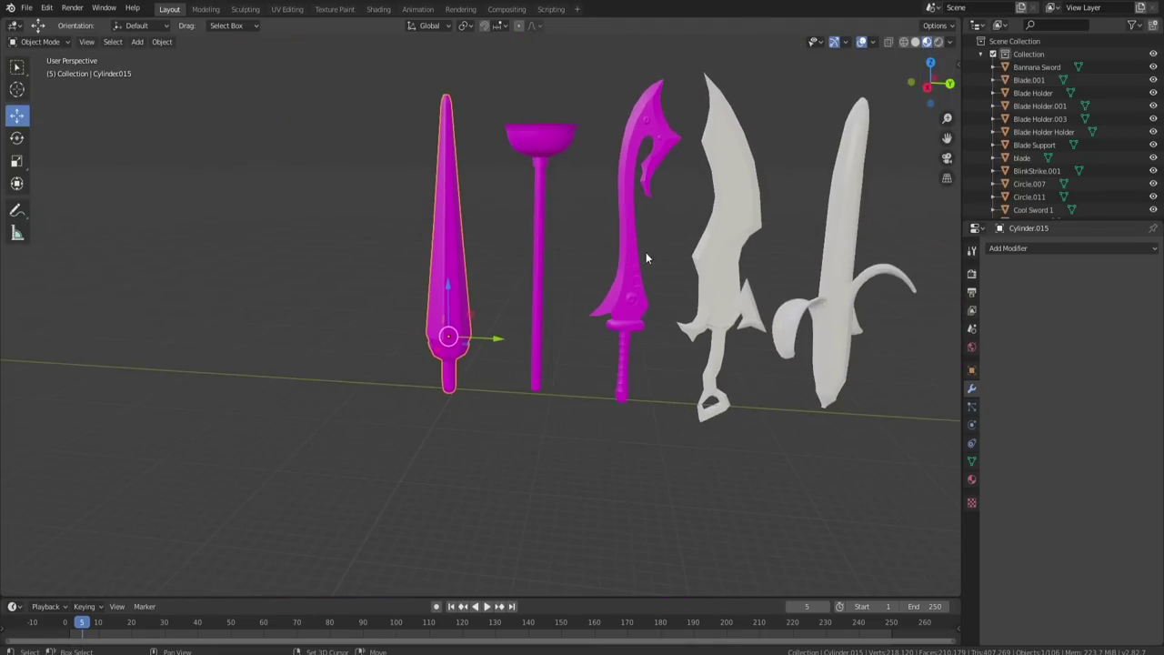
mouse_move(647, 254)
middle_mouse_down("shift")
mouse_move(363, 280)
mouse_move(530, 294)
middle_mouse_up("shift")
scroll(364, 275, "down", 2)
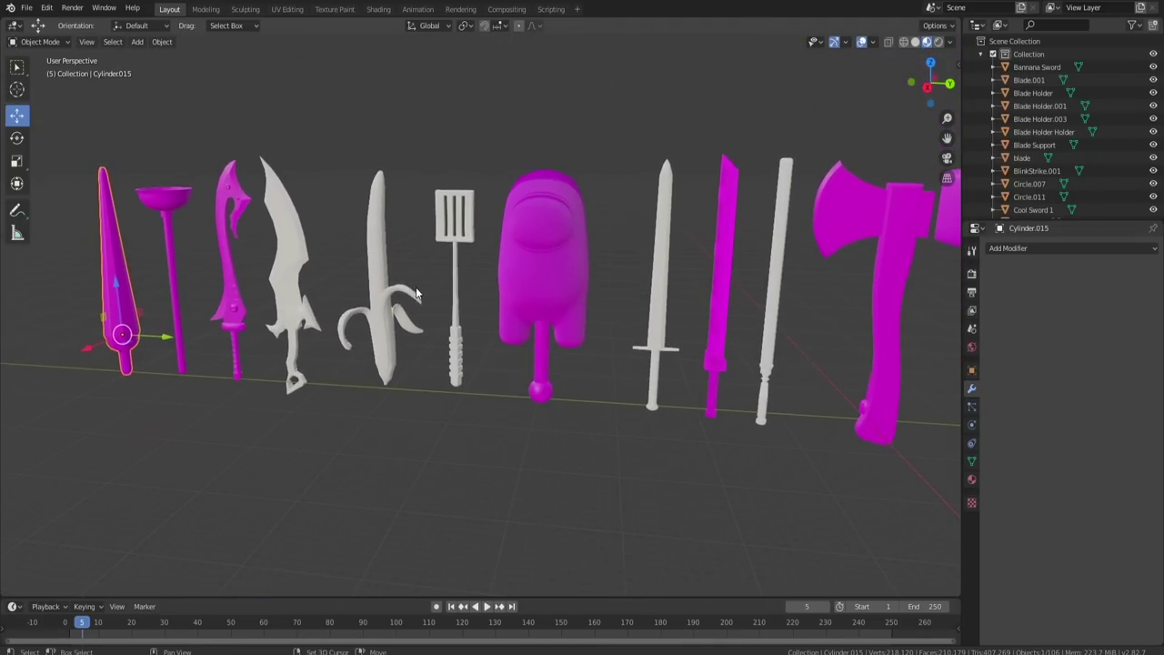
Reduce the Among Us model to one material using the 256.jpg texture.
left_click(532, 300)
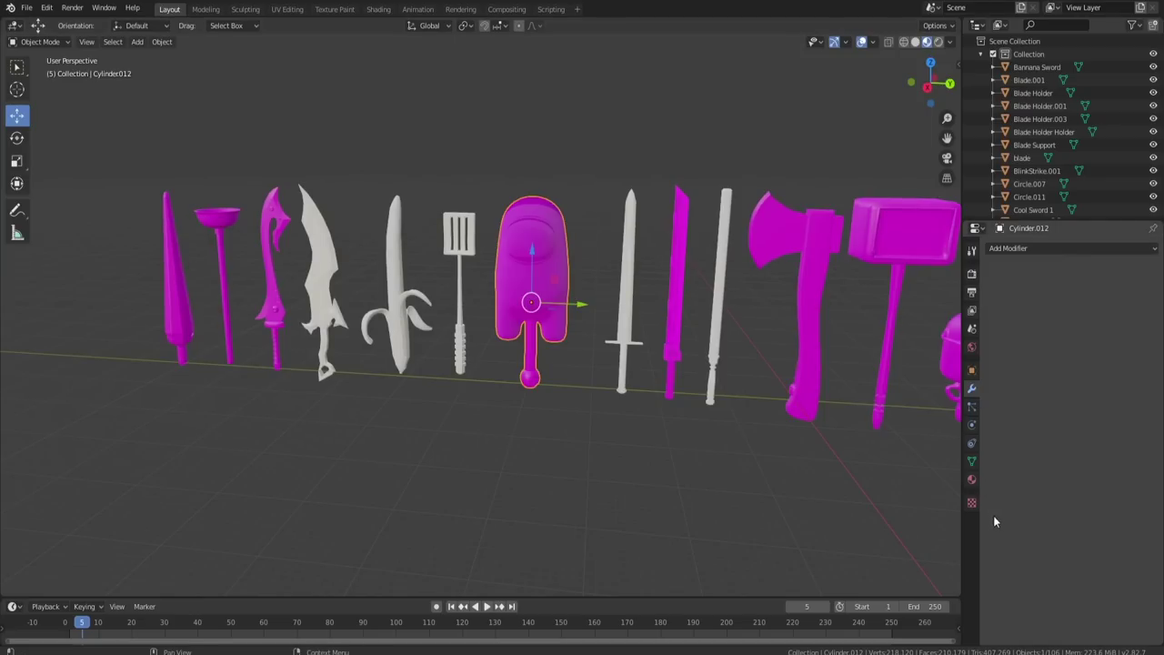
left_click(972, 480)
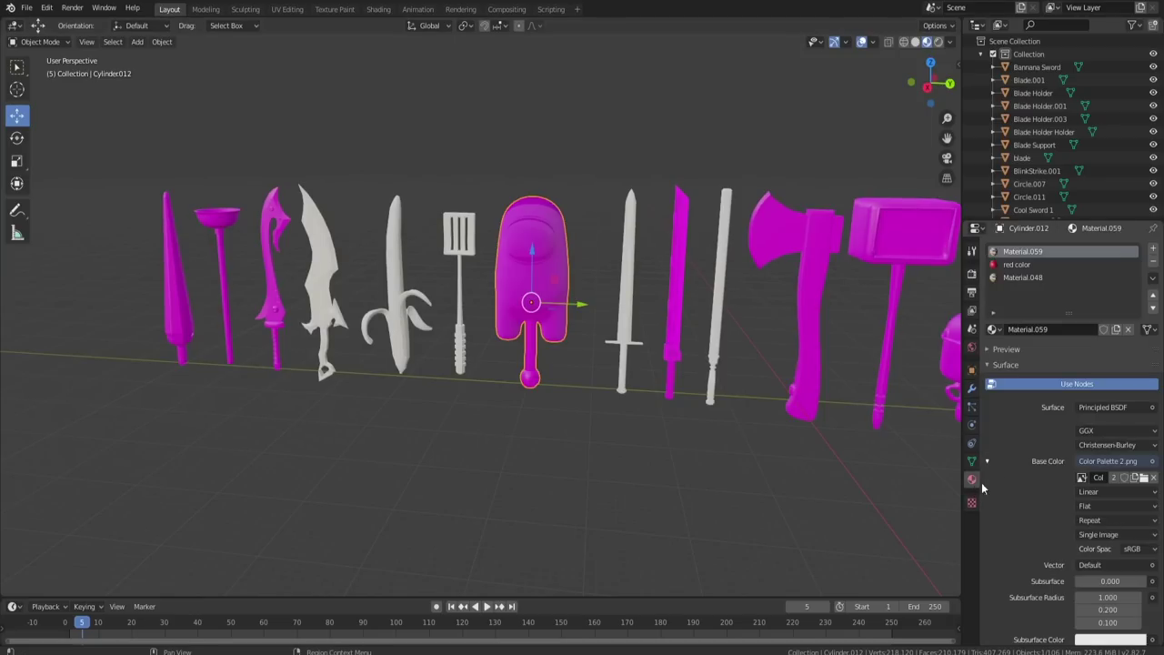
left_click(1153, 265)
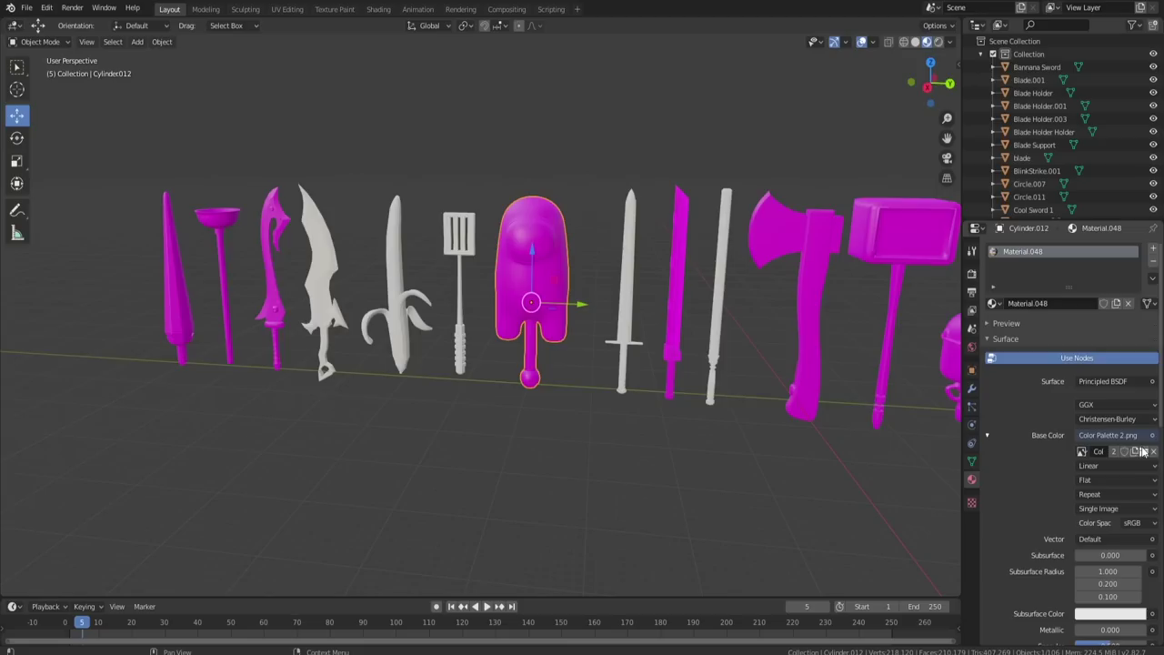
left_click(1082, 452)
left_click(978, 480)
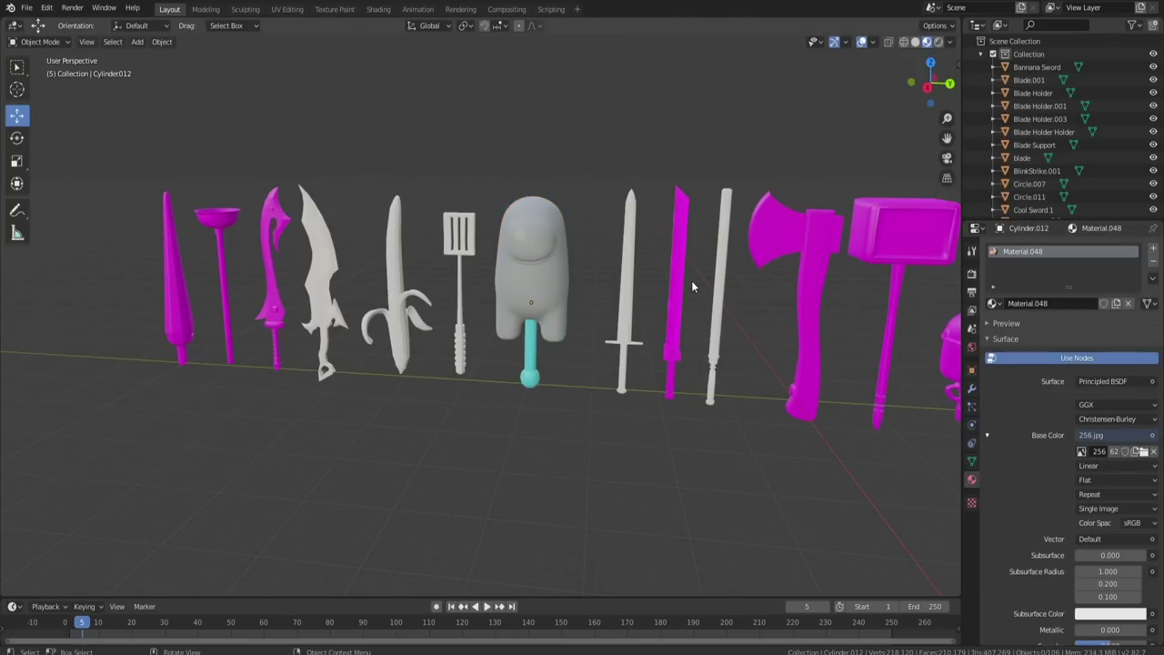
Apply the 256.jpg texture to the curved pink sword and the plunger.
left_click(273, 264)
key("KP_Decimal")
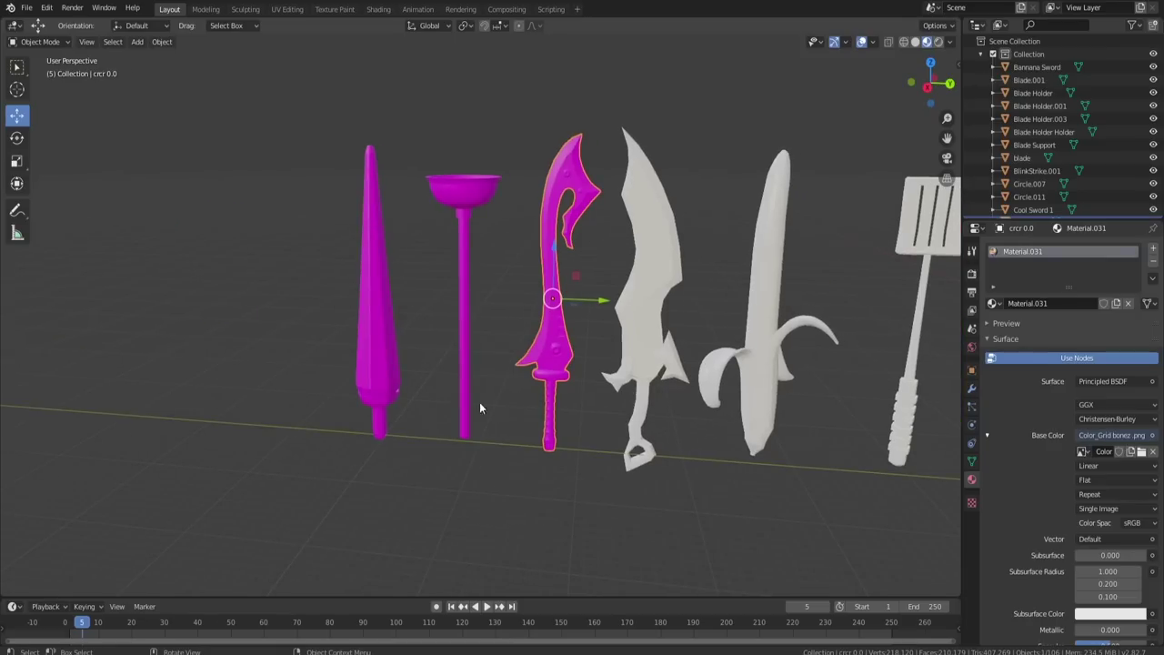
left_click(1091, 437)
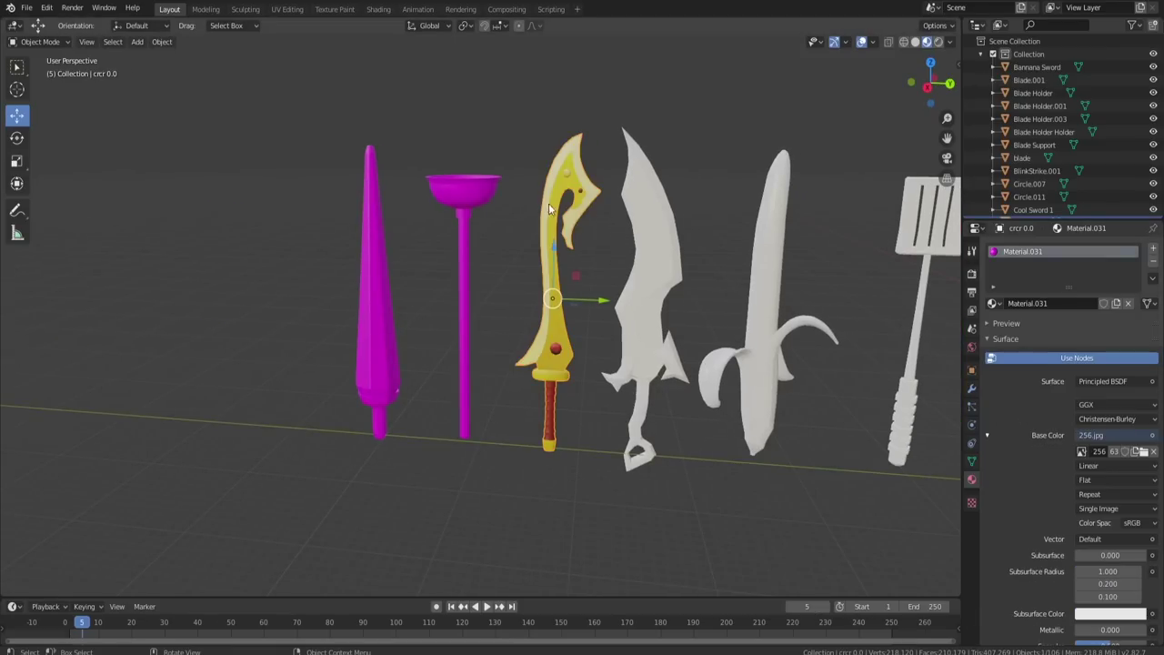
left_click(461, 182)
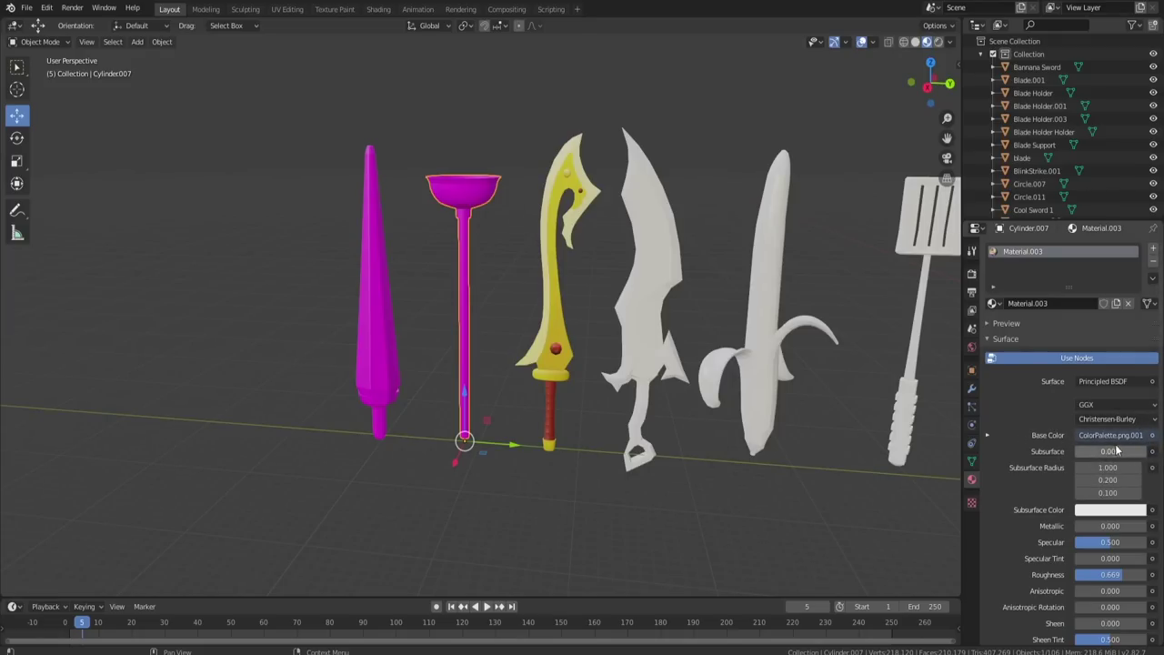
left_click_drag(1157, 442, 463, 346)
Set the leftmost pink sword's Base Color image to 256.jpg.
left_click(397, 346)
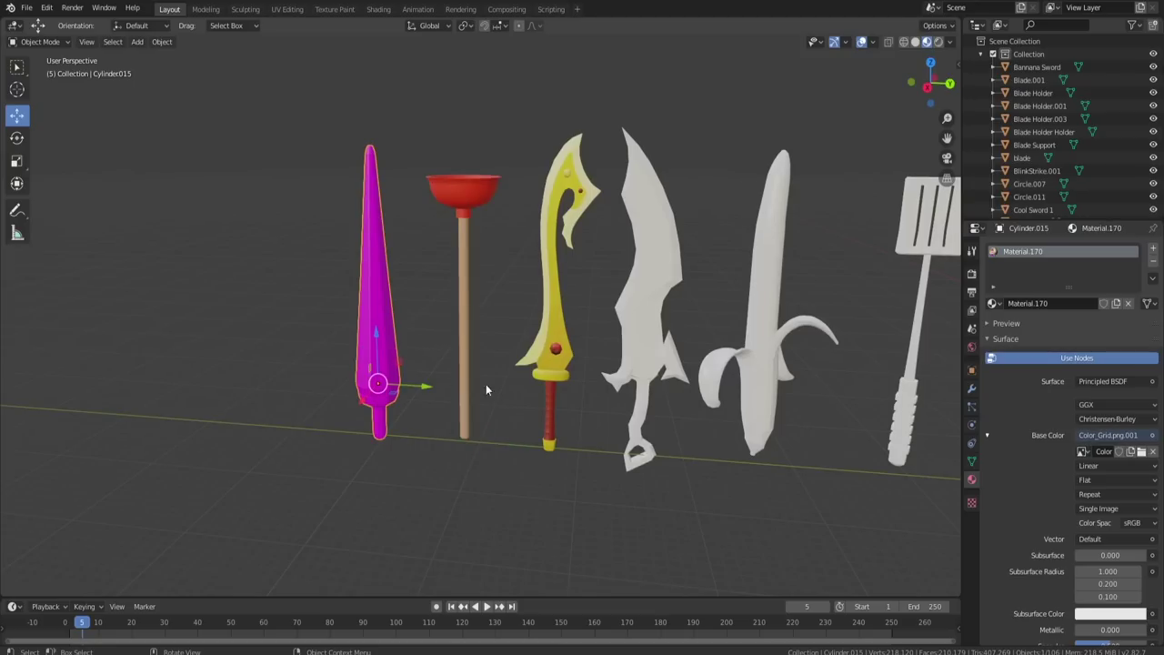
left_click(1082, 451)
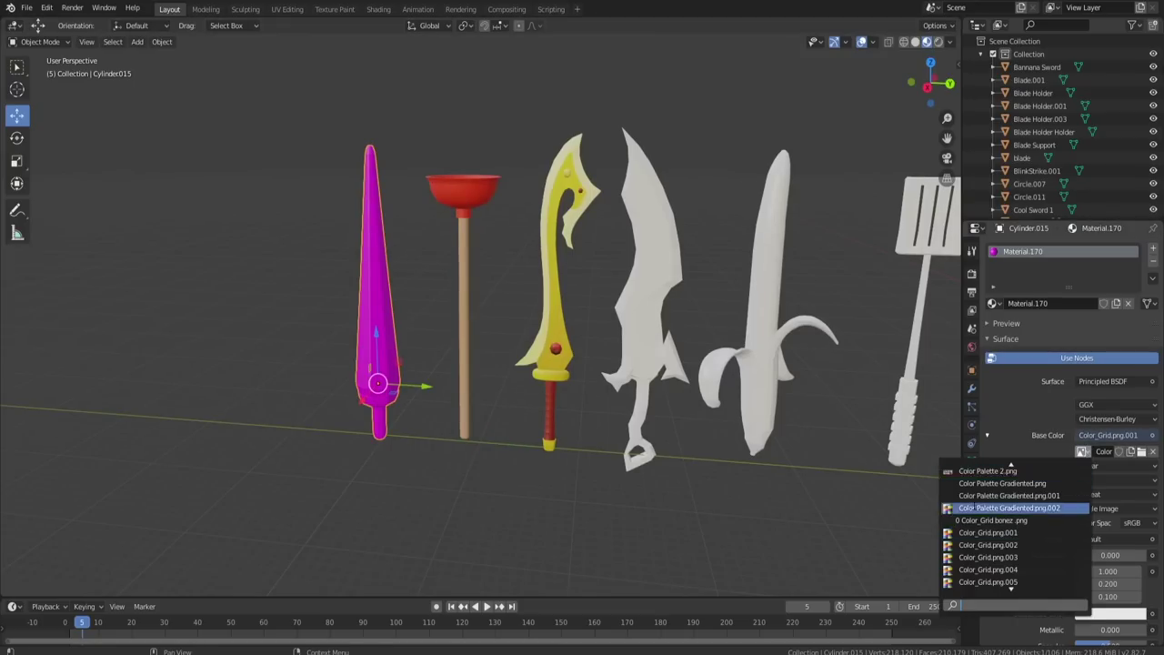
scroll(973, 492, "up", 3)
left_click(974, 480)
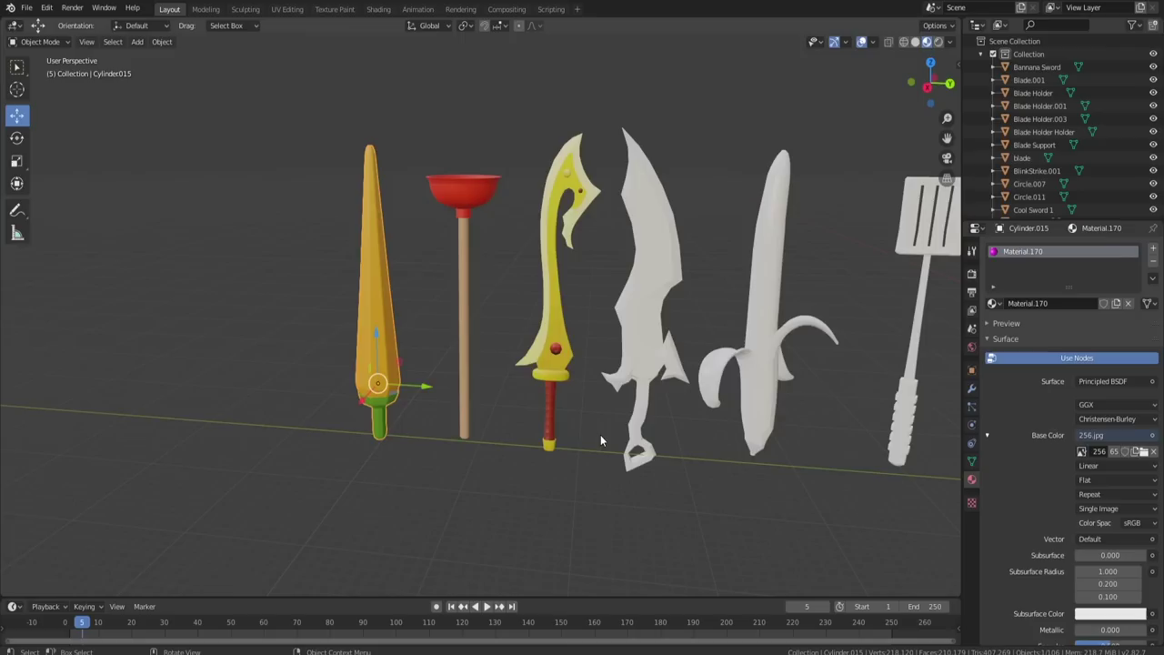
mouse_move(601, 435)
middle_mouse_down("shift")
mouse_move(527, 320)
mouse_move(310, 298)
middle_mouse_up("shift")
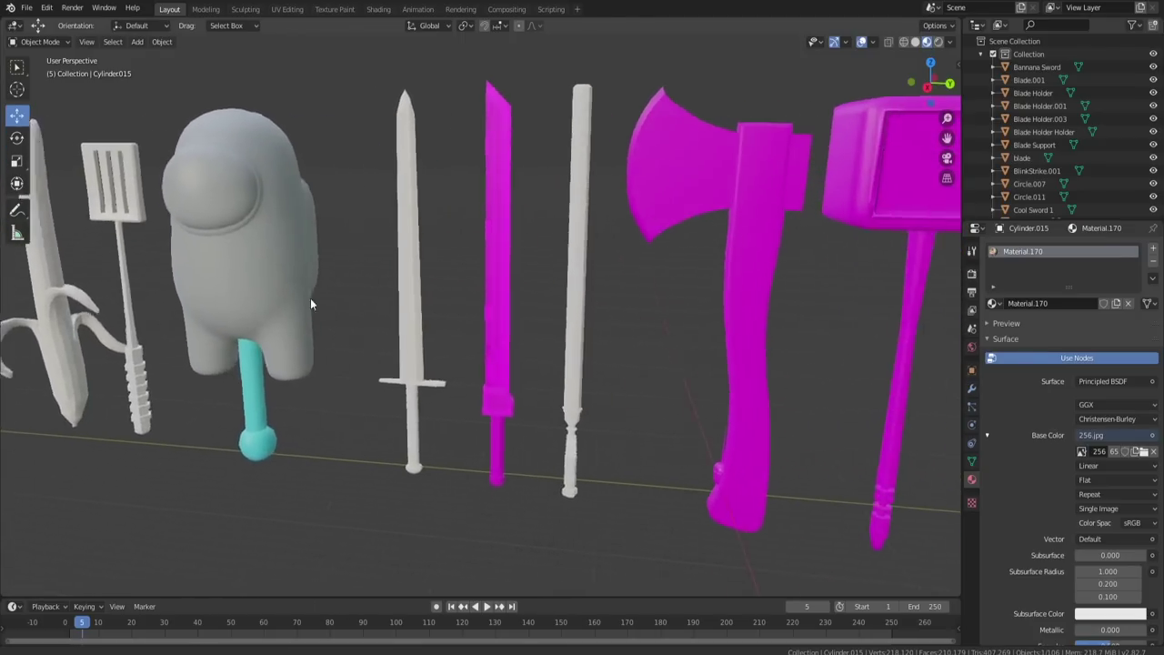
scroll(435, 296, "up", 1)
Remove Blade Support's extra material slots and set its Base Color image to 256.jpg.
left_click(434, 296)
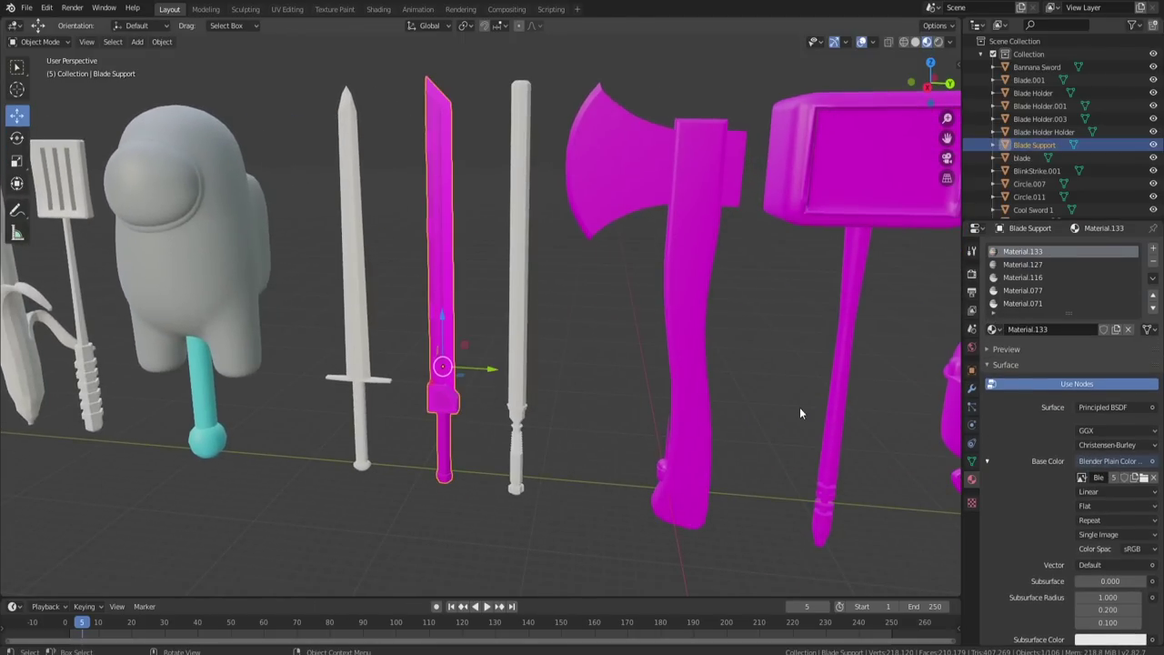
left_click(1153, 261)
left_click(1154, 261)
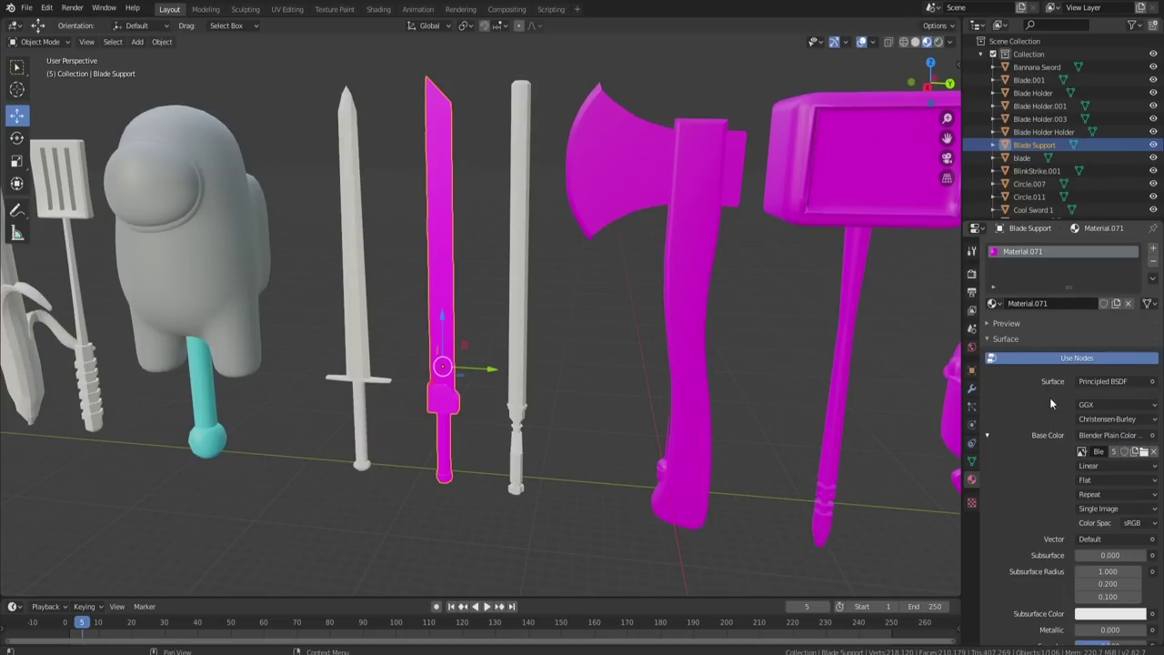
left_click(1082, 451)
left_click(984, 472)
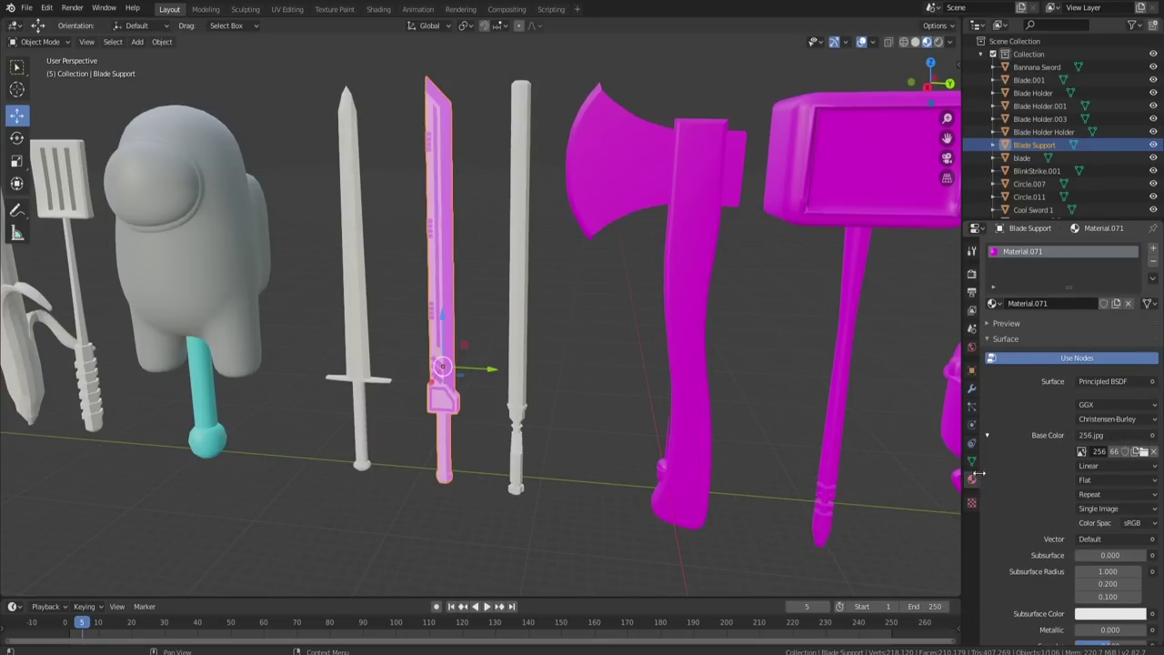
middle_click_drag(500, 326, 594, 311, "shift")
scroll(593, 312, "up", 5)
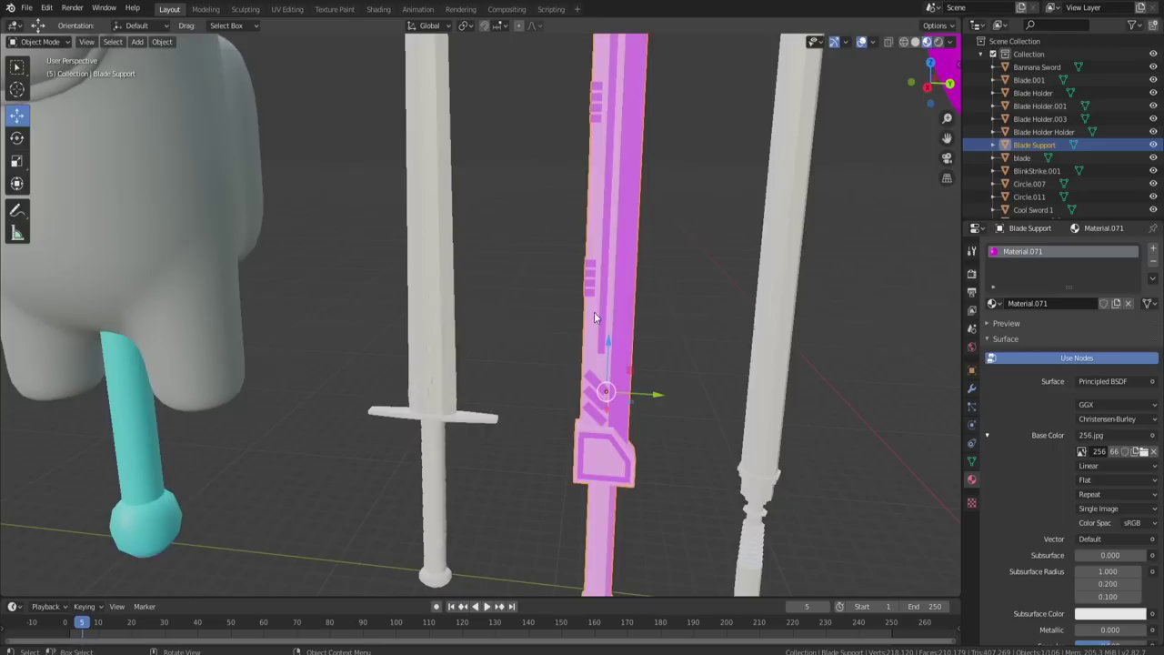
scroll(676, 281, "up", 2)
Reselect the Blade Support sword and open it in the UV Editing workspace.
left_click(709, 355)
scroll(709, 361, "up", 2)
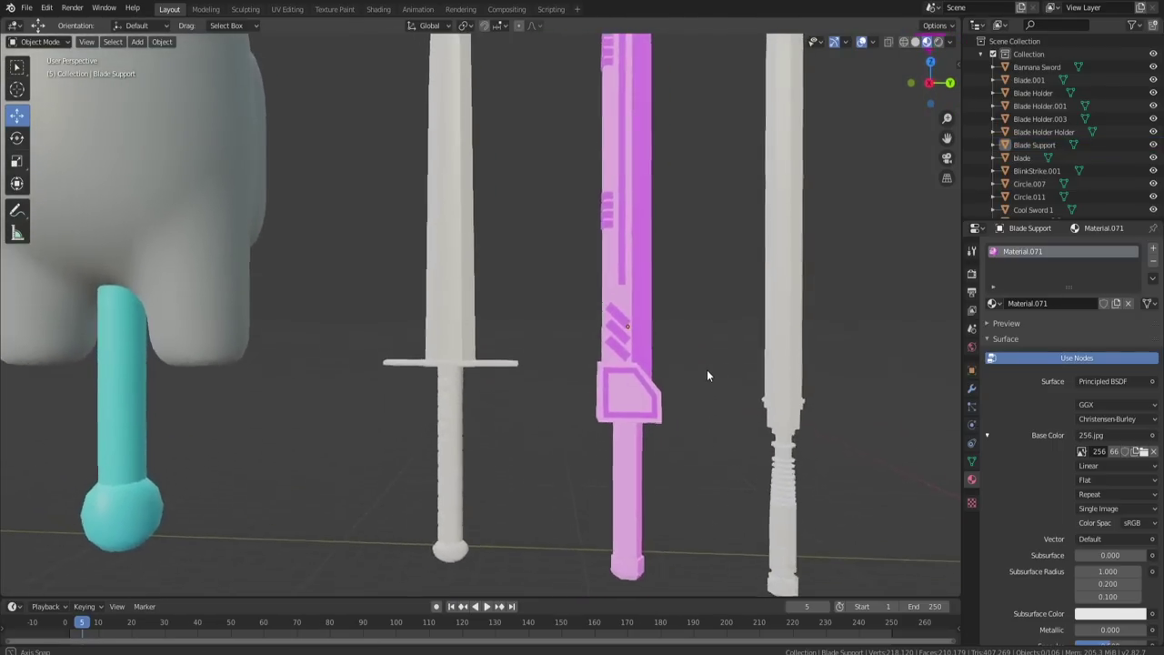
middle_click_drag(708, 365, 536, 368, "shift")
left_click(536, 366)
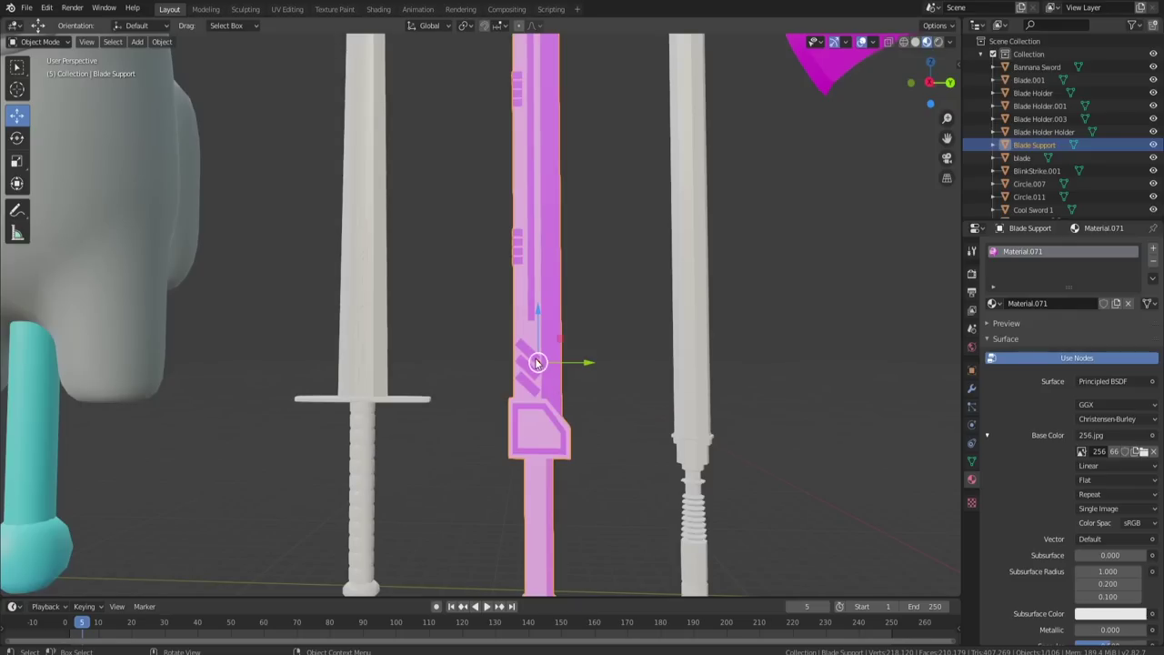
middle_click_drag(564, 157, 545, 275, "shift")
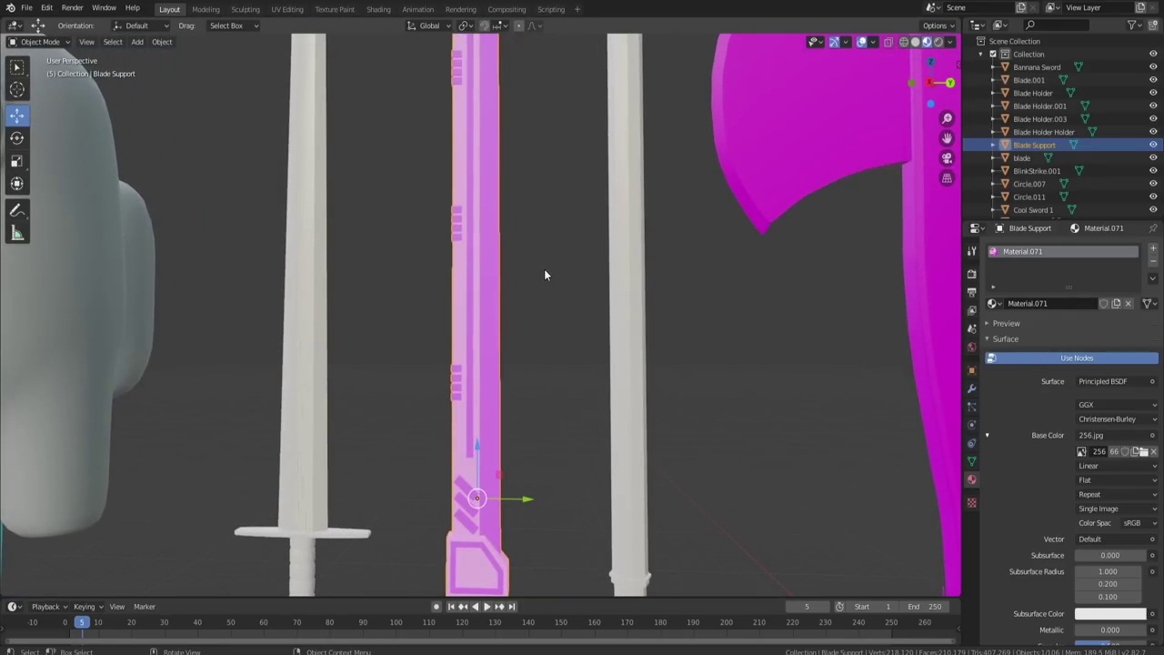
scroll(555, 274, "down", 2)
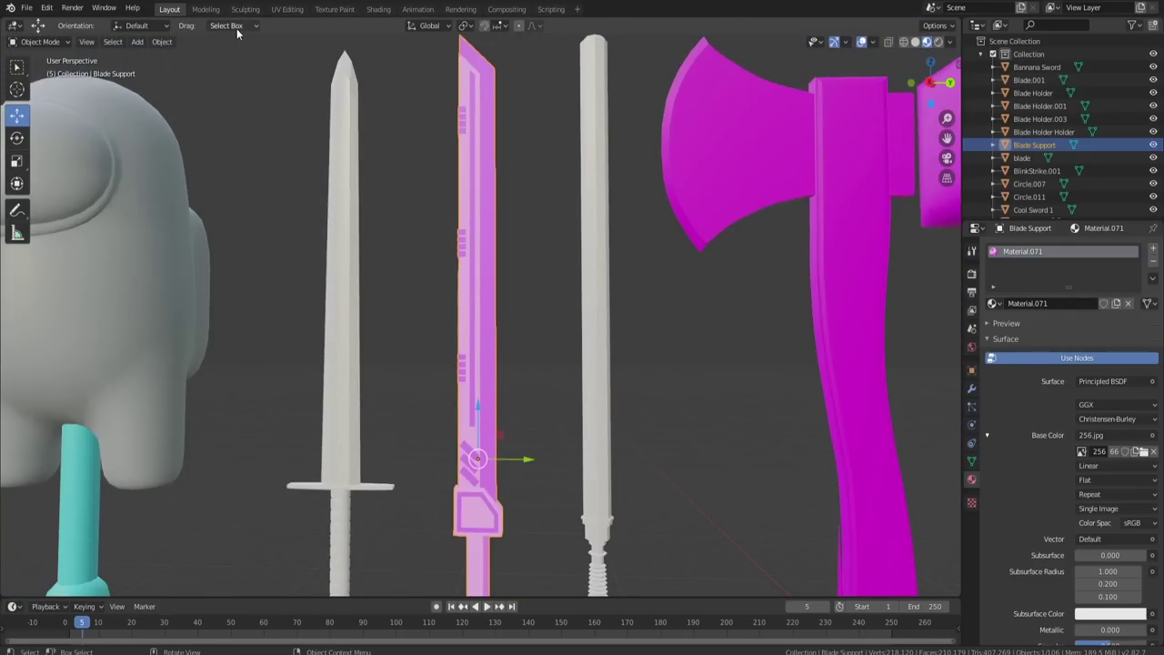
left_click(286, 9)
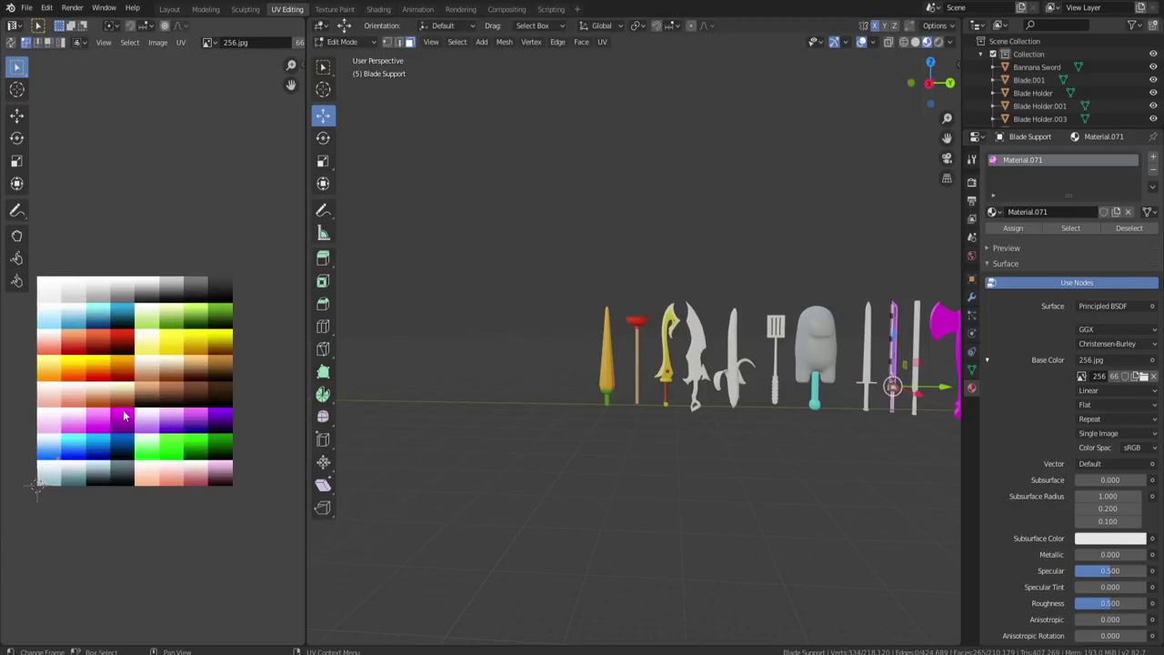
scroll(125, 416, "up", 1)
scroll(99, 413, "up", 1)
scroll(169, 389, "up", 1)
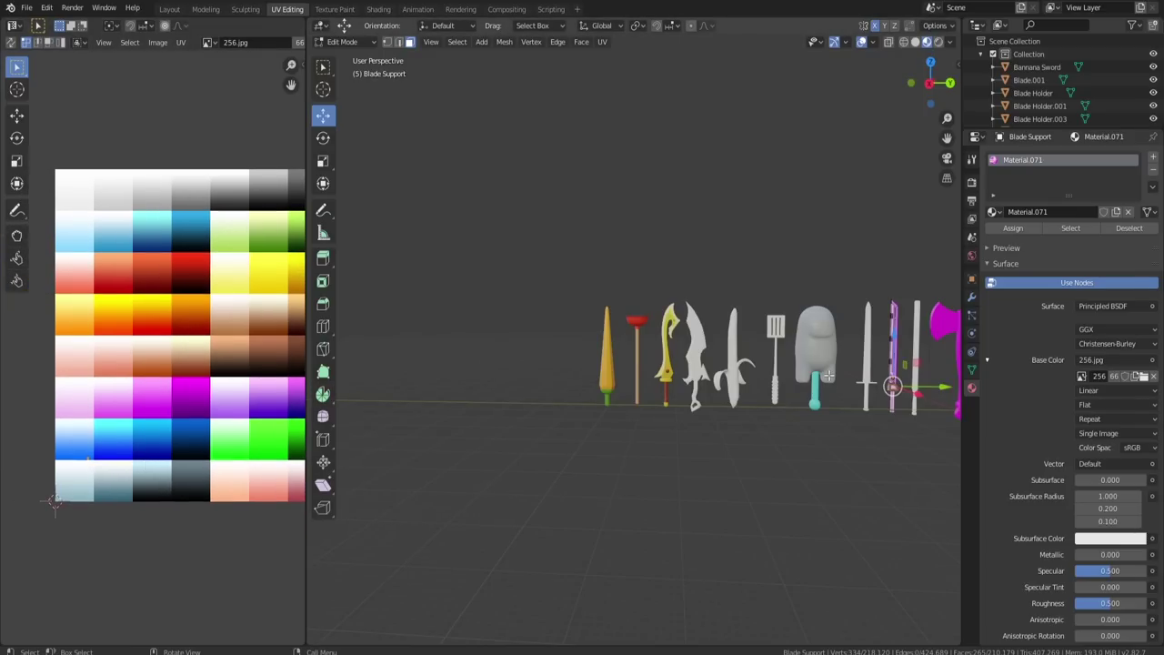
key("KP_Decimal")
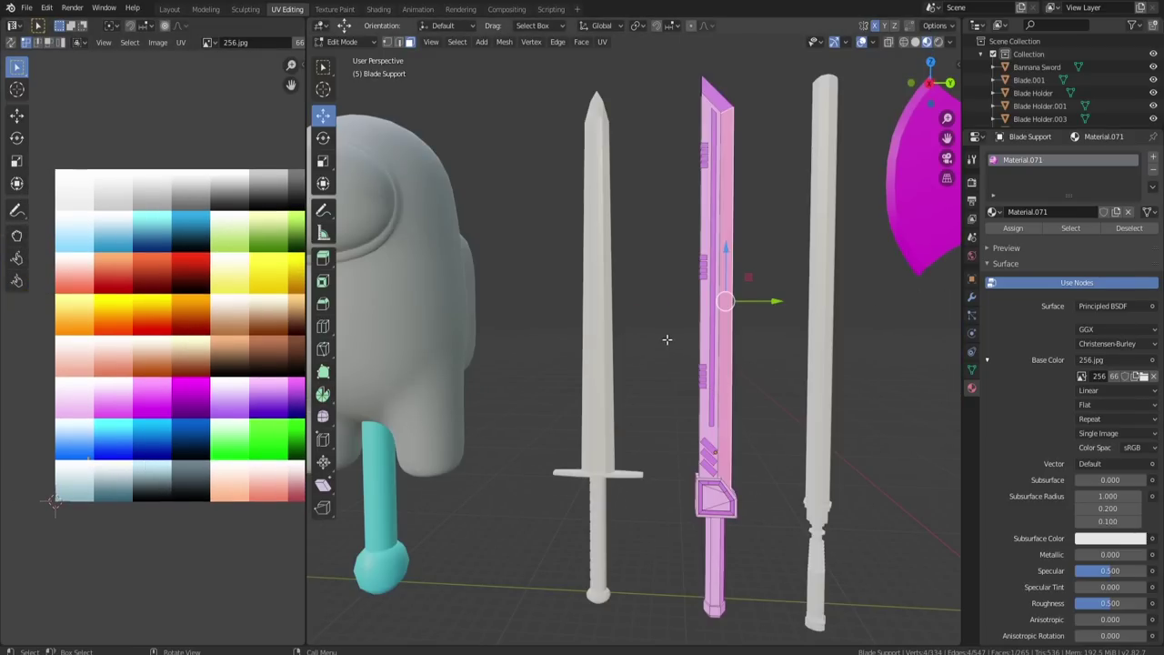
key("Tab")
scroll(667, 339, "down", 5)
Delete the overlapping duplicate axe.
middle_click_drag(700, 351, 677, 354, "shift")
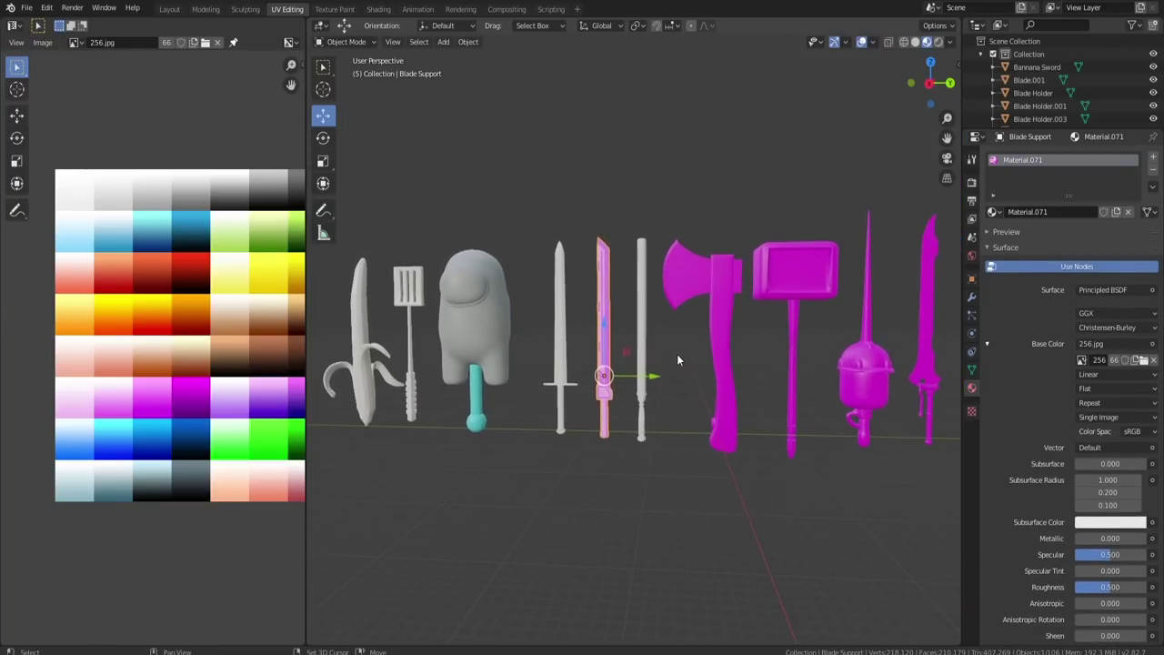
left_click(715, 300)
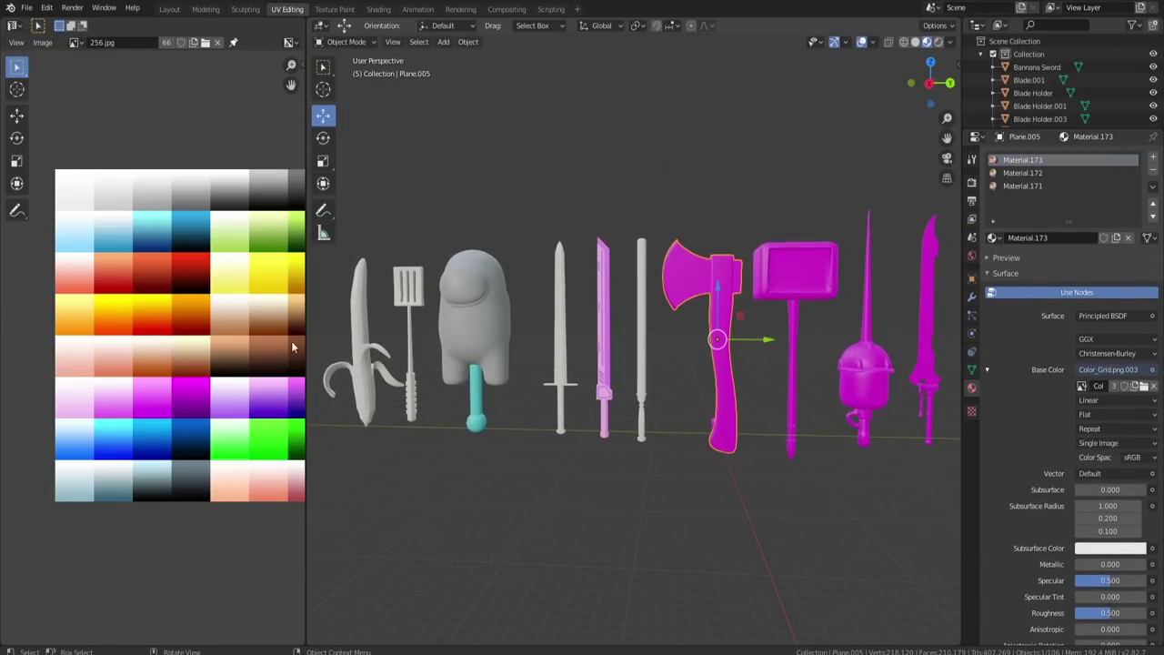
scroll(220, 332, "down", 2)
middle_click_drag(221, 332, 196, 326)
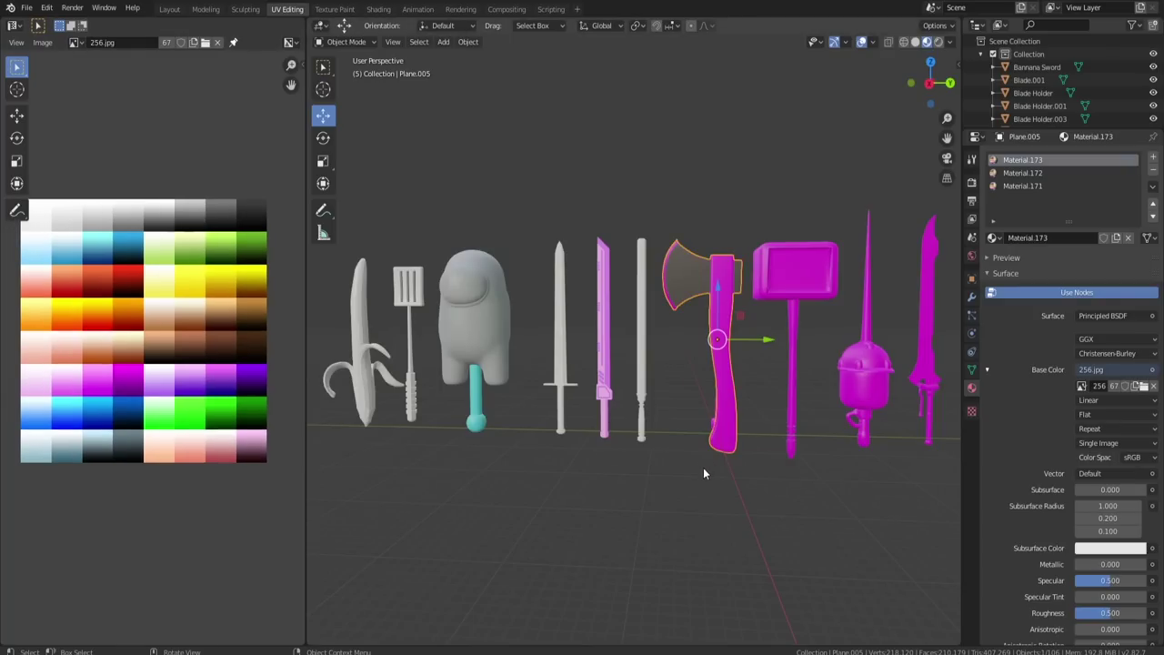
left_click(676, 363)
scroll(699, 343, "up", 2)
scroll(697, 372, "up", 1)
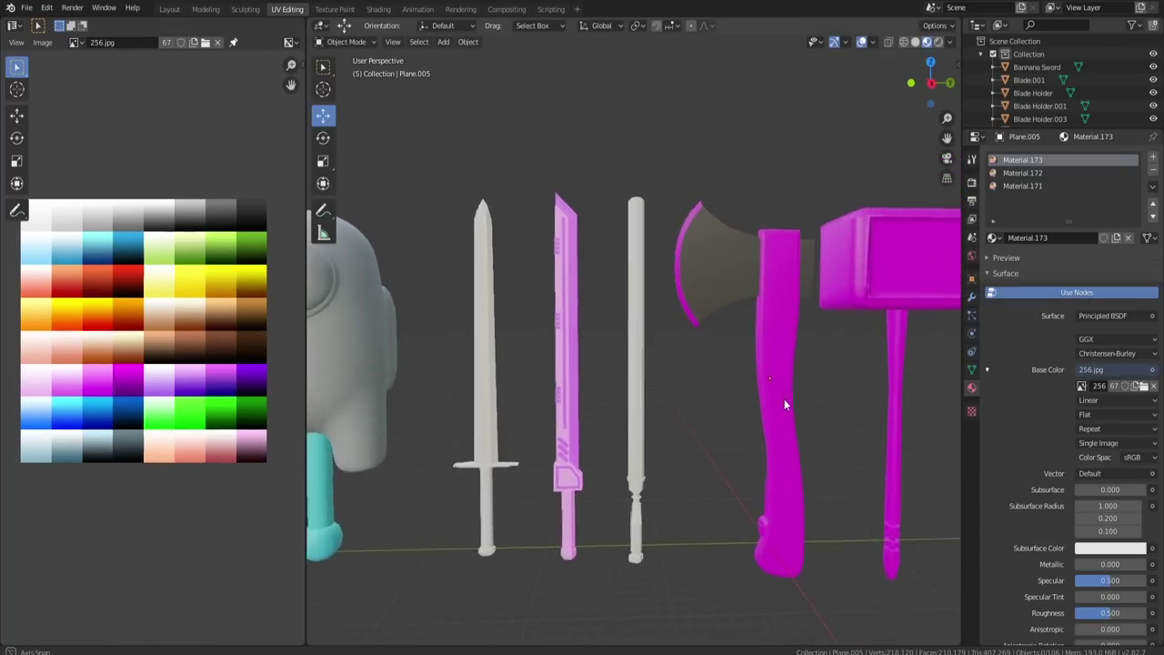
middle_click_drag(697, 378, 819, 509)
scroll(826, 521, "up", 2)
left_click(804, 580)
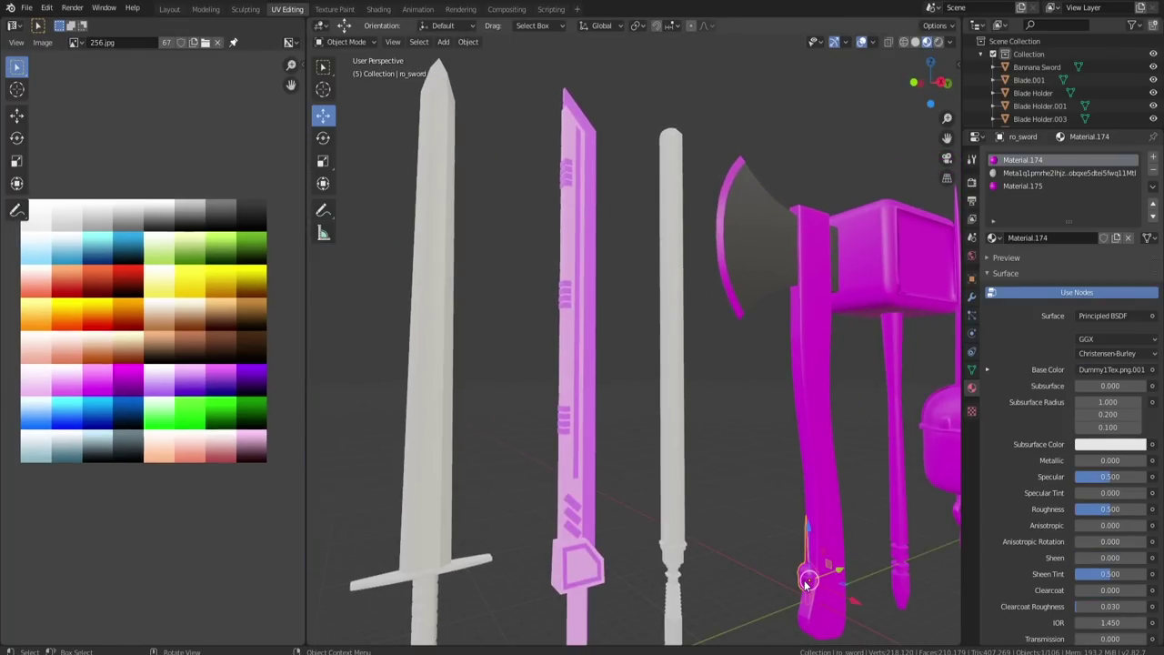
key("Delete")
Delete Blade.001 and slide the remaining axe along the X axis.
left_click(815, 541)
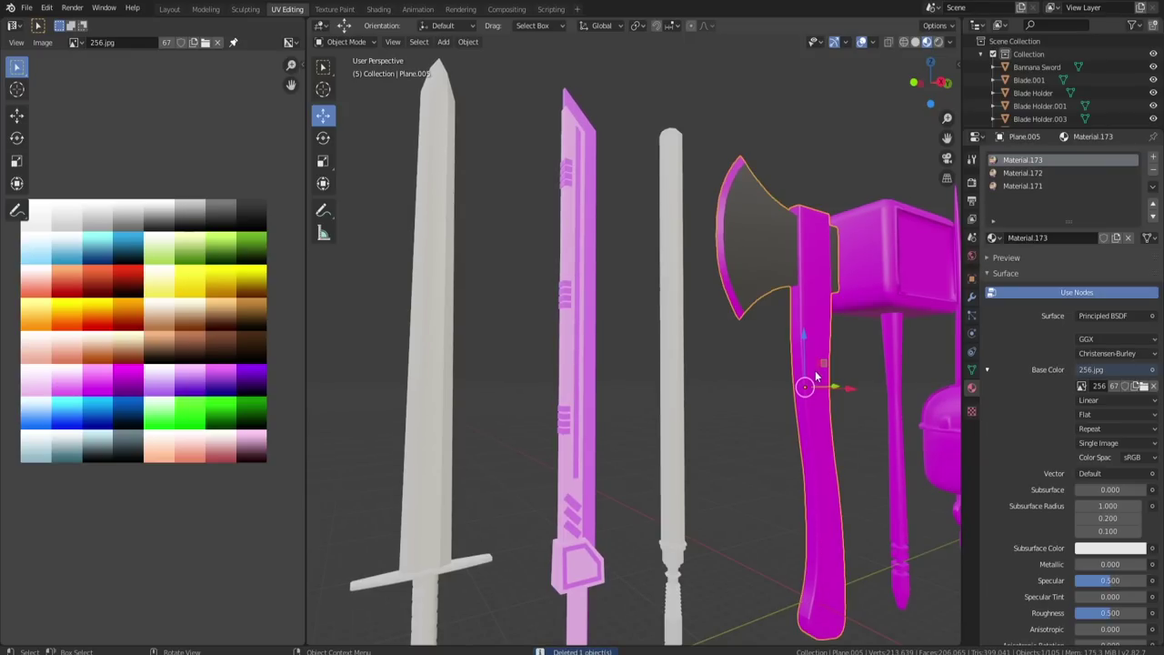
left_click_drag(842, 393, 779, 400)
left_click(805, 568)
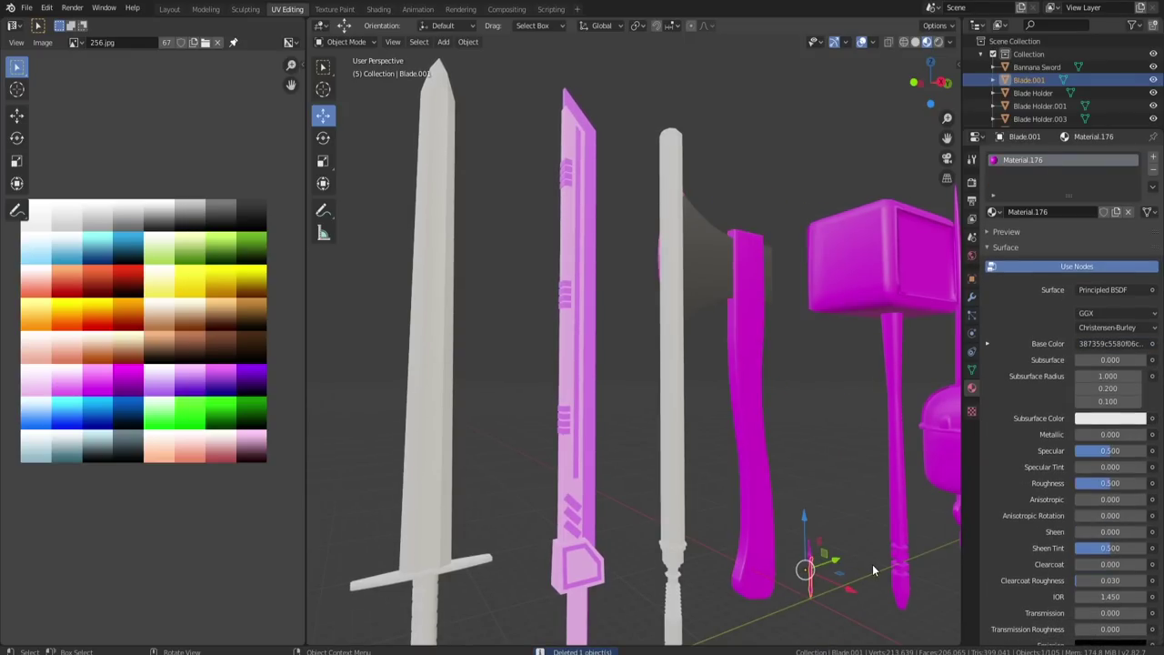
key("Delete")
left_click(744, 382)
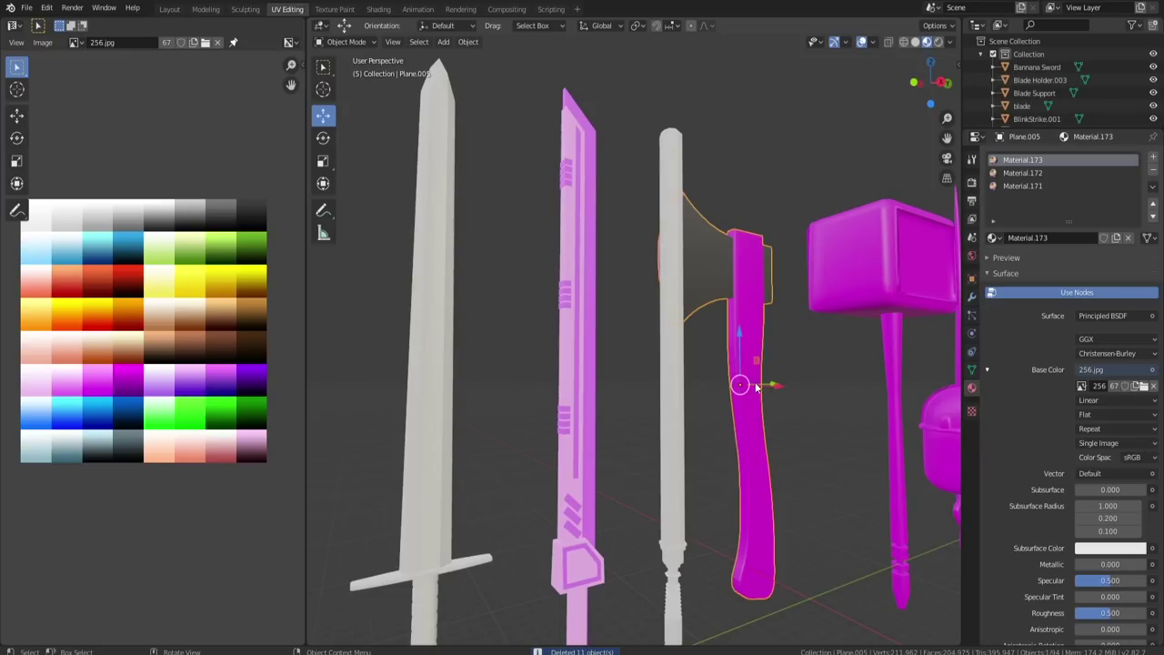
key("g")
key("x")
left_click(837, 401)
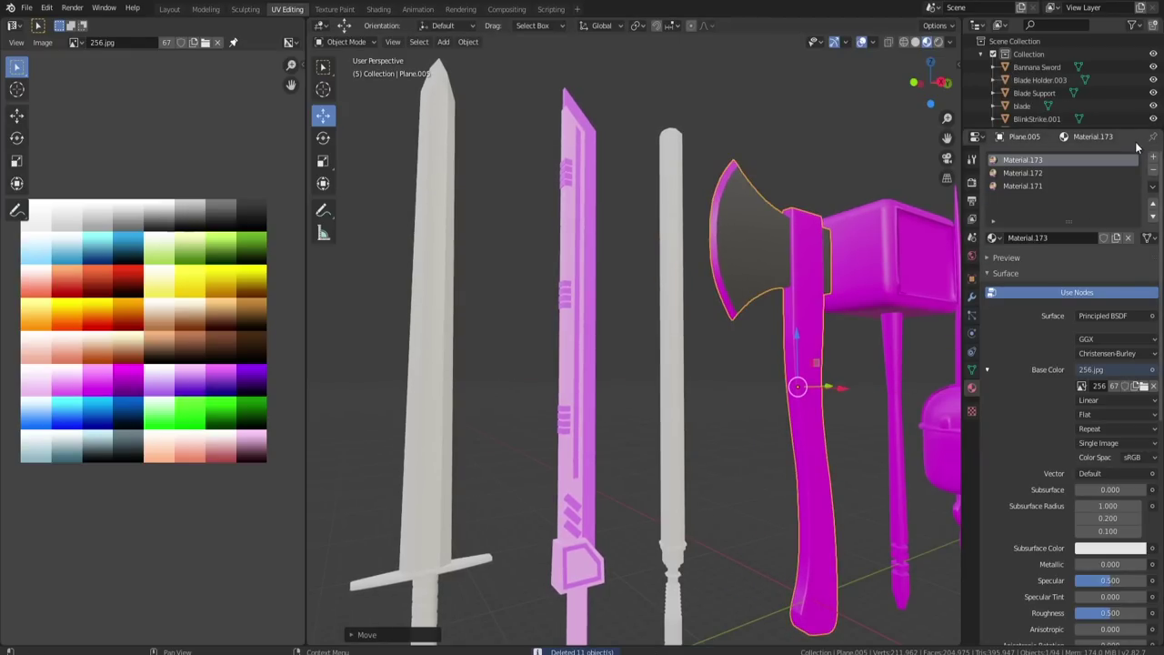
Remove the axe's extra material slots and set its Base Color image to 256.jpg.
left_click(1154, 173)
left_click(1153, 173)
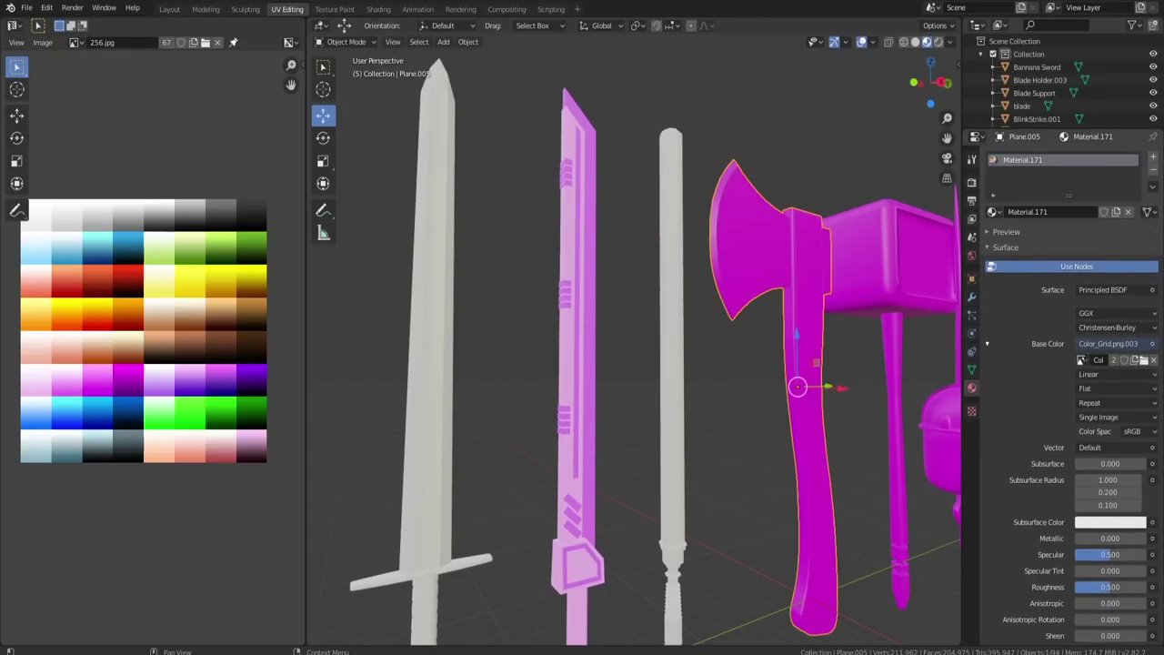
left_click(1082, 361)
left_click(975, 380)
scroll(810, 382, "down", 3)
middle_click_drag(810, 382, 754, 380)
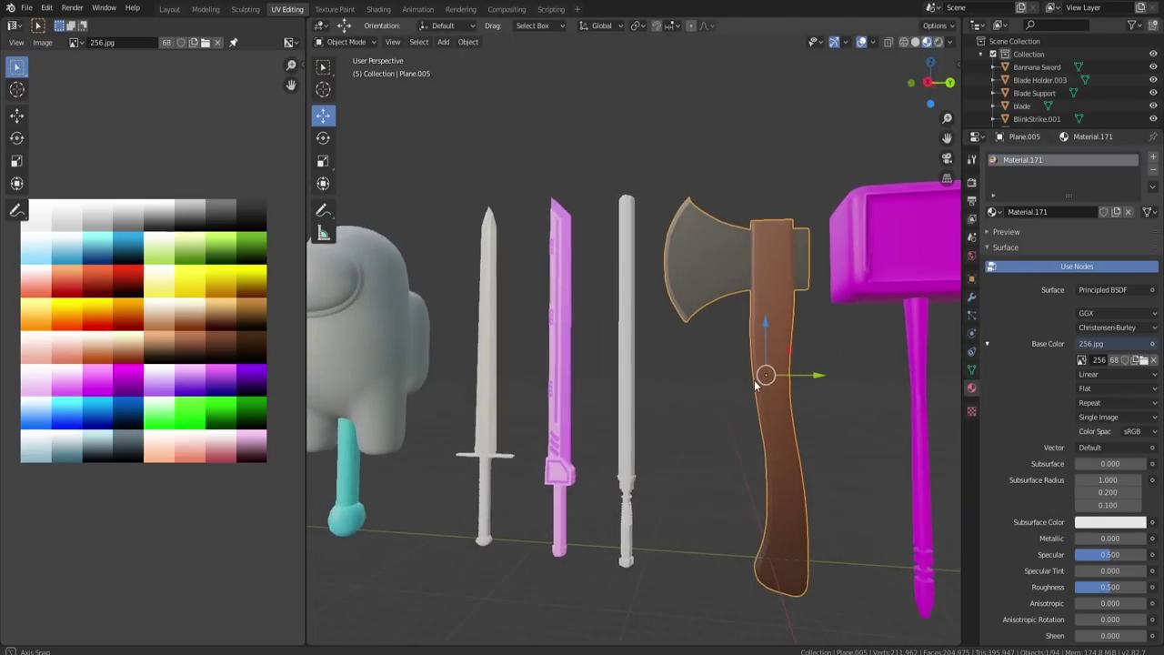
scroll(754, 380, "down", 2)
middle_click_drag(862, 301, 648, 314, "shift")
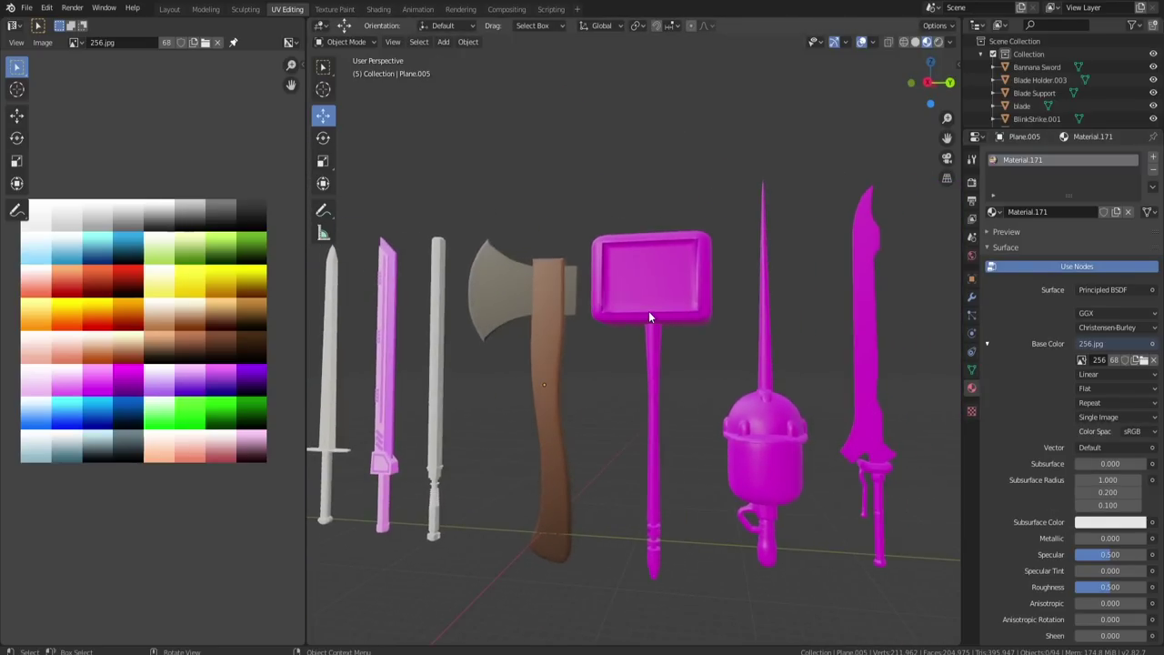
Texture the hammer by linking a 256.jpg Image Texture to its Base Color.
left_click(649, 311)
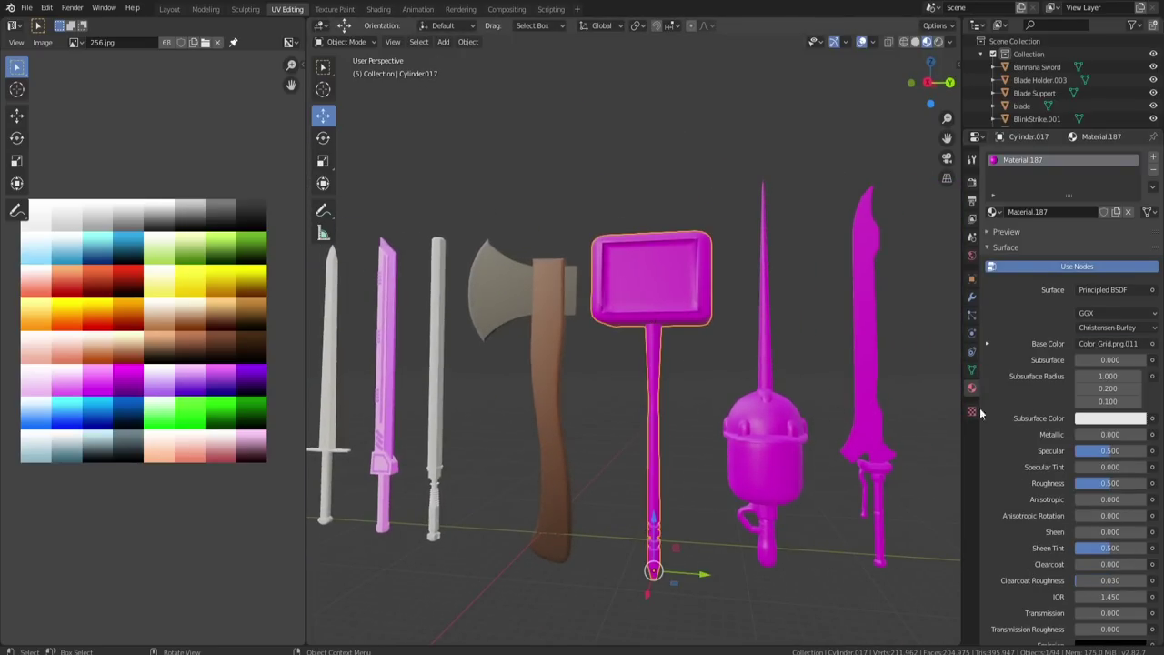
left_click(1153, 344)
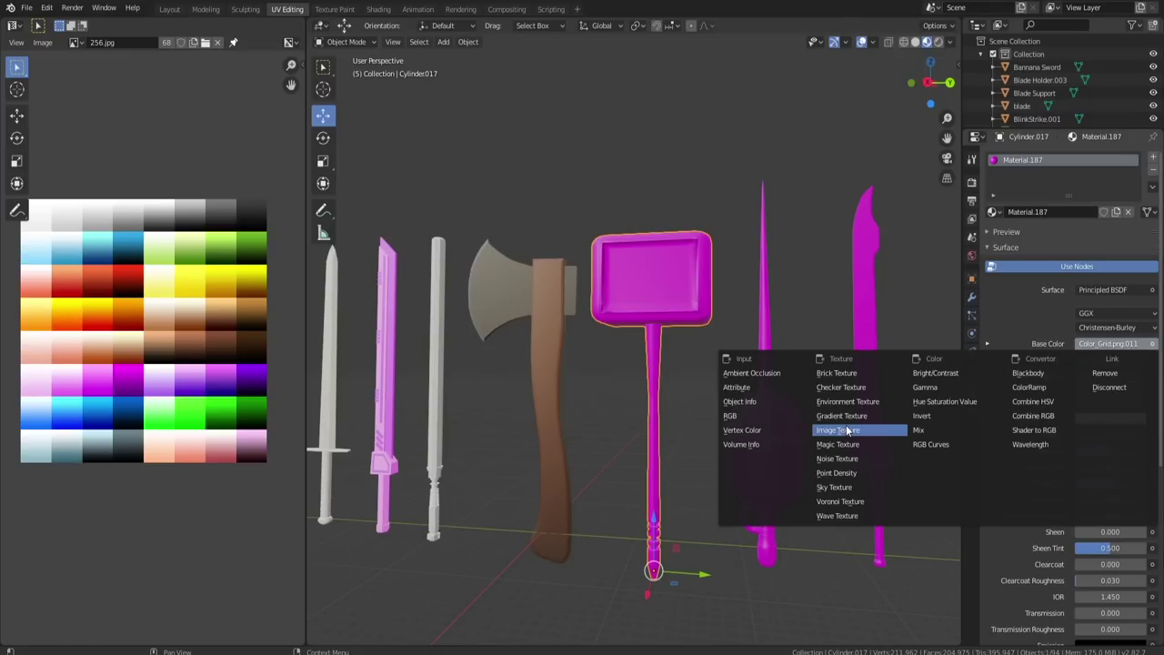
left_click(850, 430)
left_click(1083, 360)
scroll(1001, 437, "up", 5)
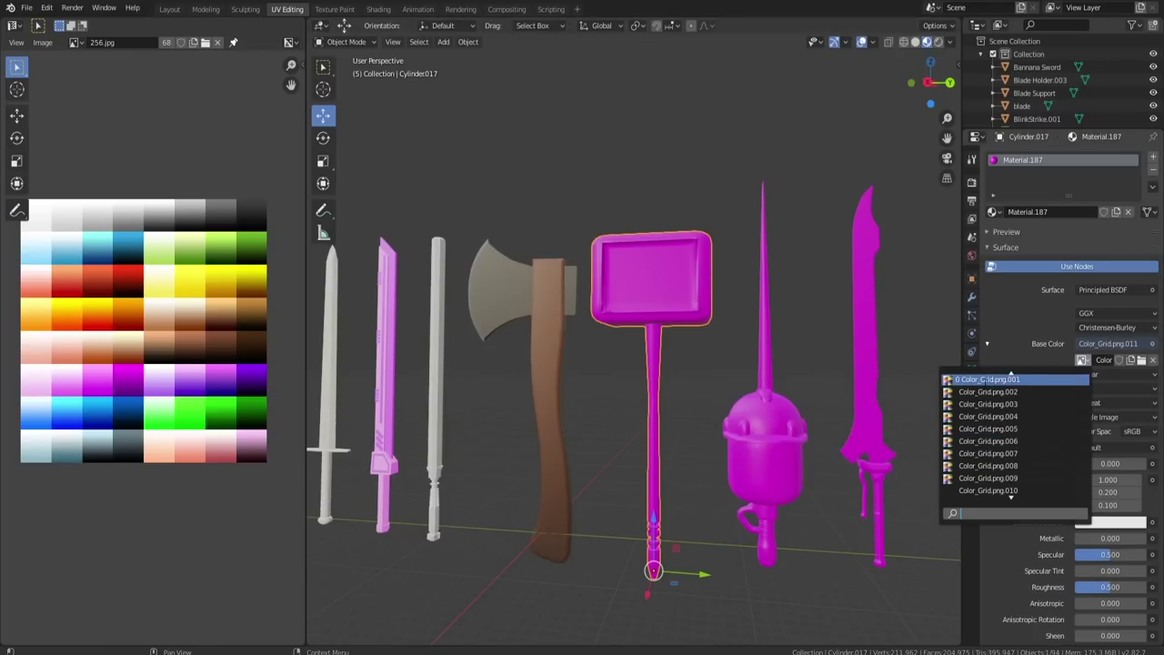
scroll(984, 380, "up", 6)
left_click(980, 380)
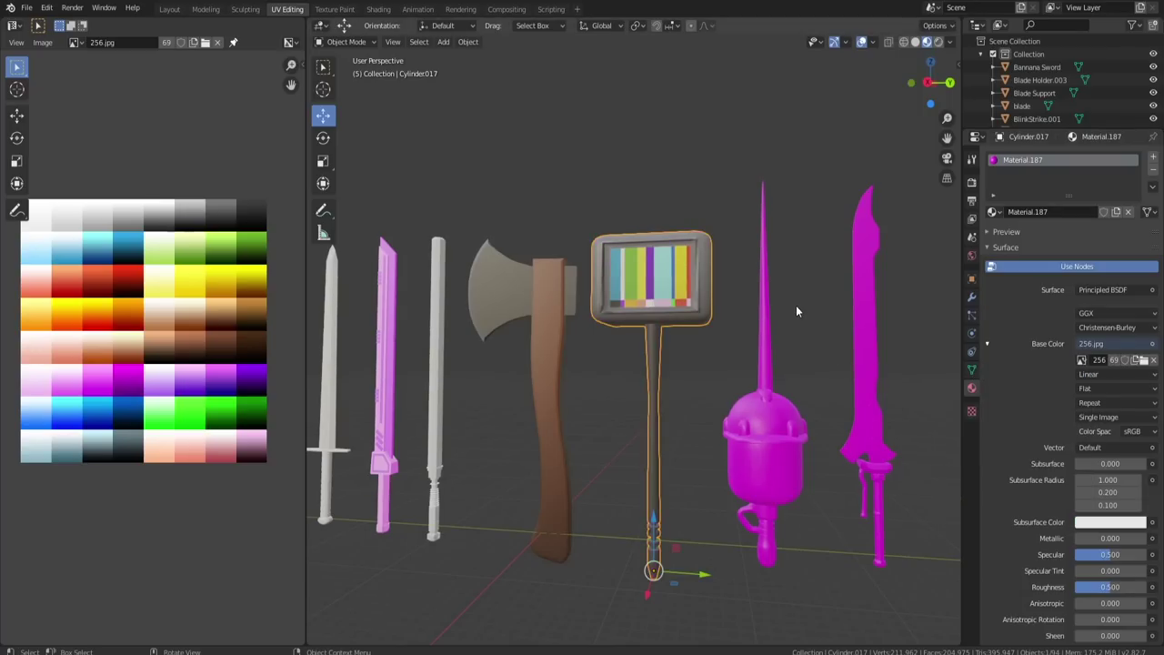
Strip ro_sword.001 to one material and drive its Base Color with a 256.jpg Image Texture.
left_click(772, 437)
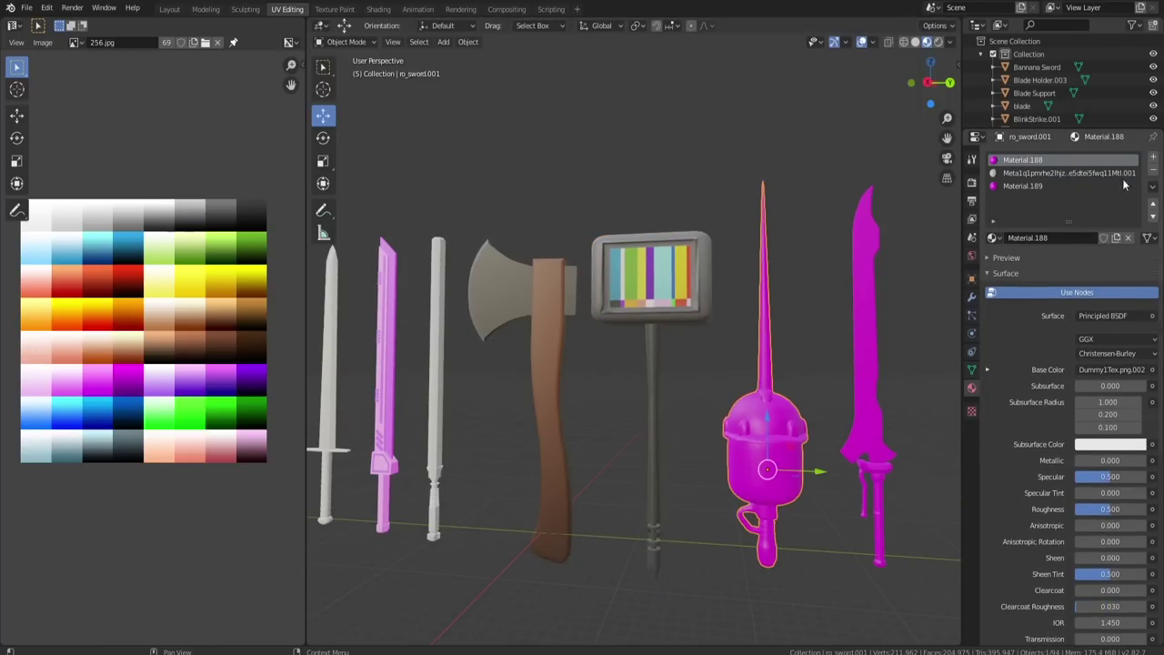
left_click(1154, 170)
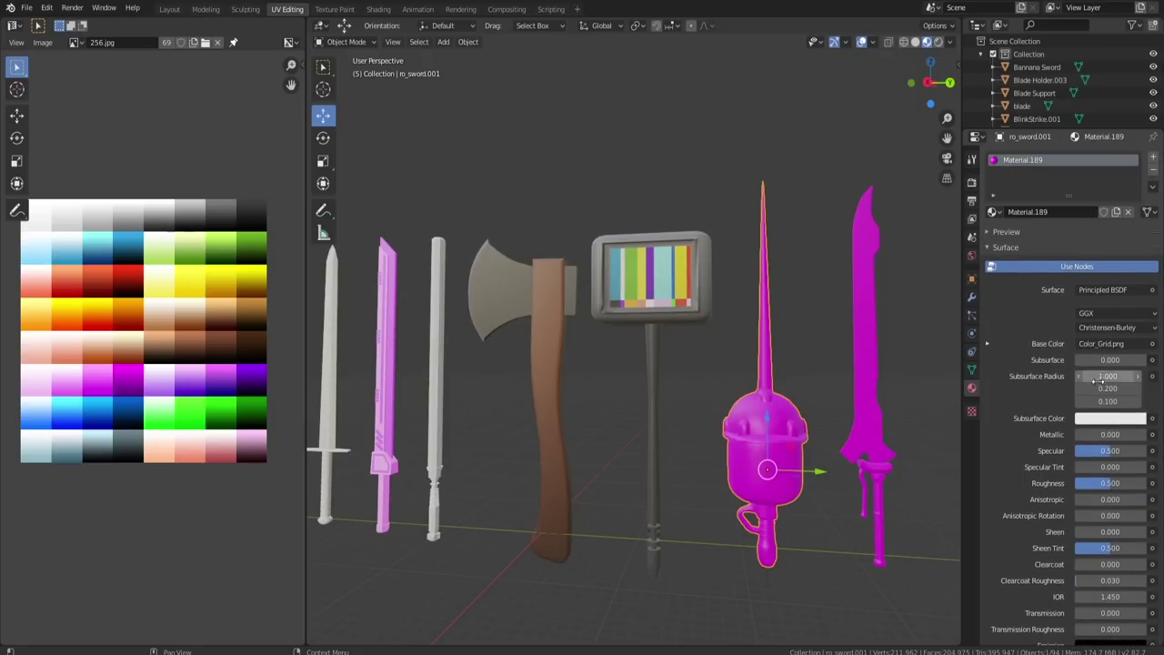
left_click(1152, 360)
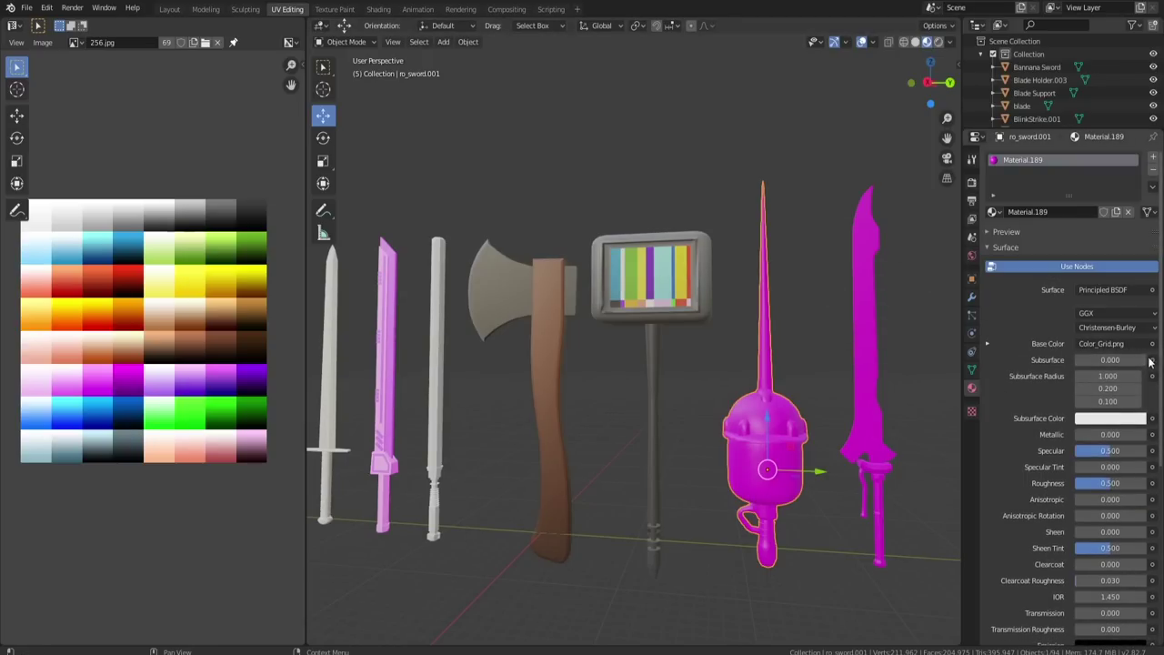
left_click(1151, 361)
left_click(1035, 390)
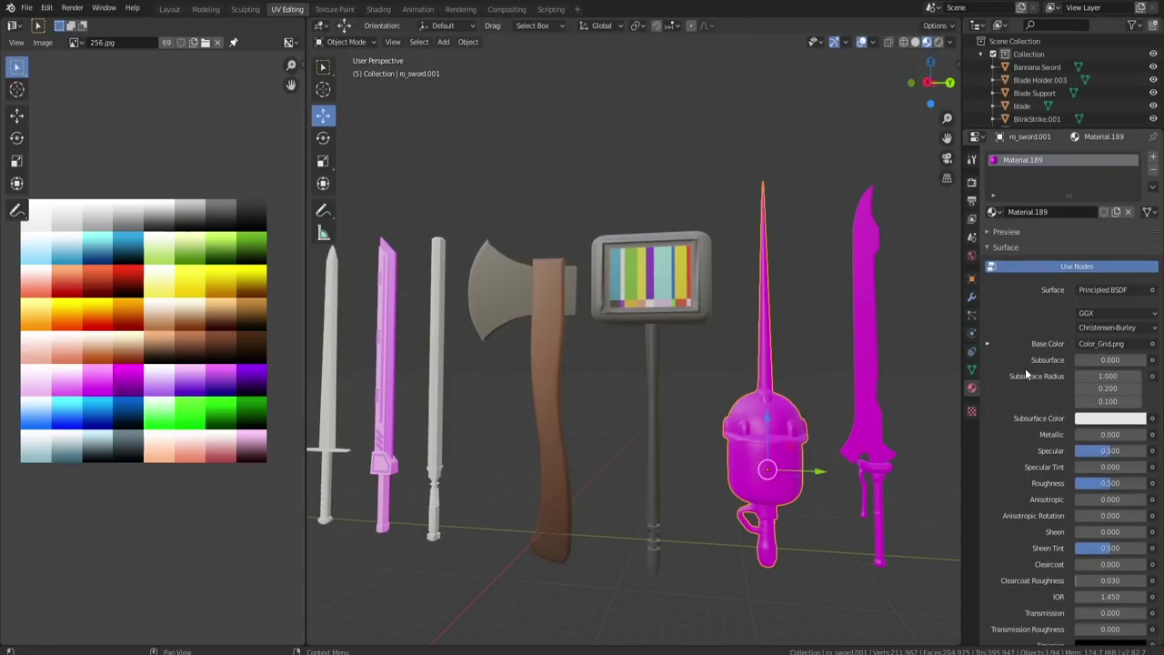
left_click(1152, 344)
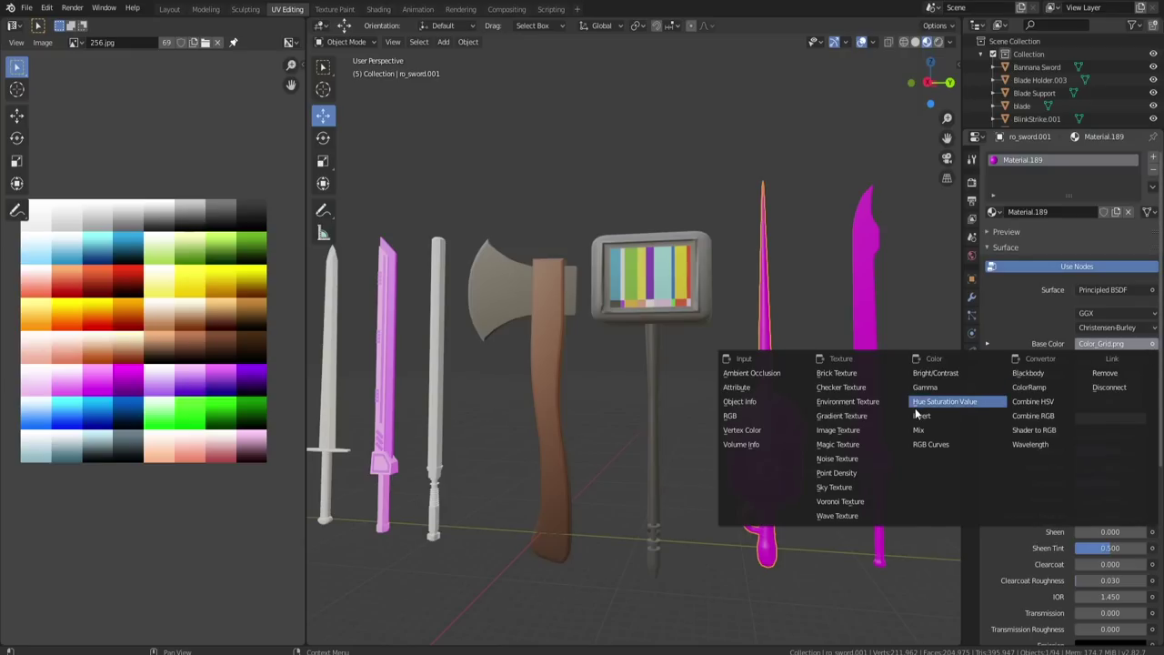
left_click(837, 430)
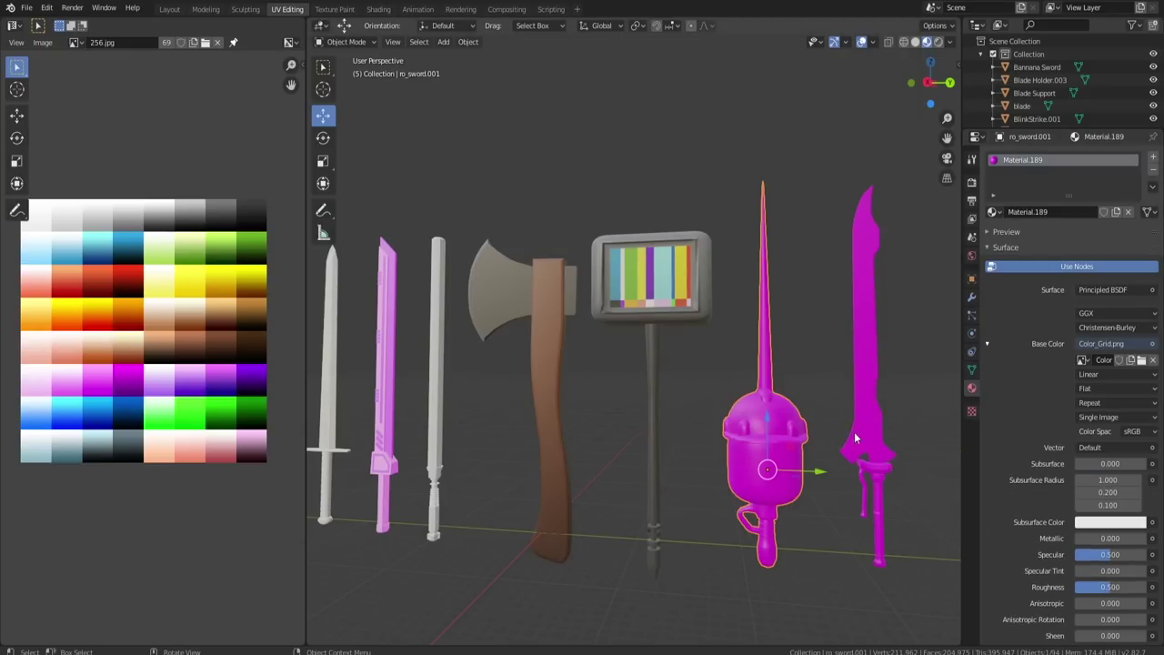
left_click(1083, 361)
scroll(1017, 436, "up", 2)
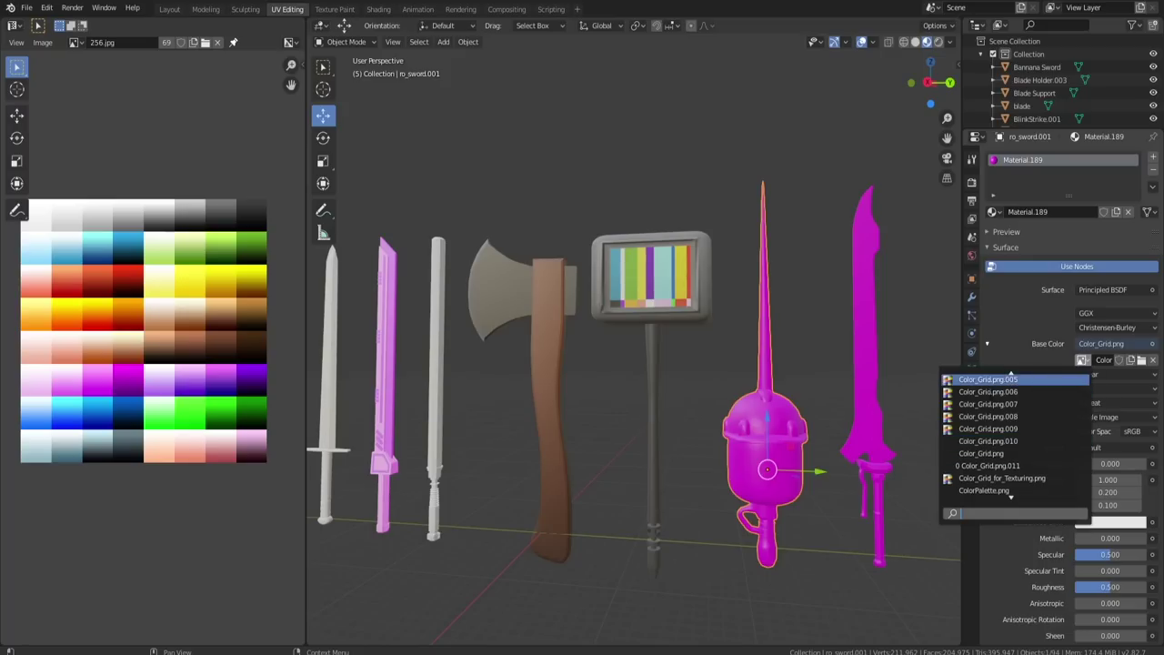
scroll(1017, 437, "up", 3)
scroll(1017, 436, "up", 3)
left_click(968, 381)
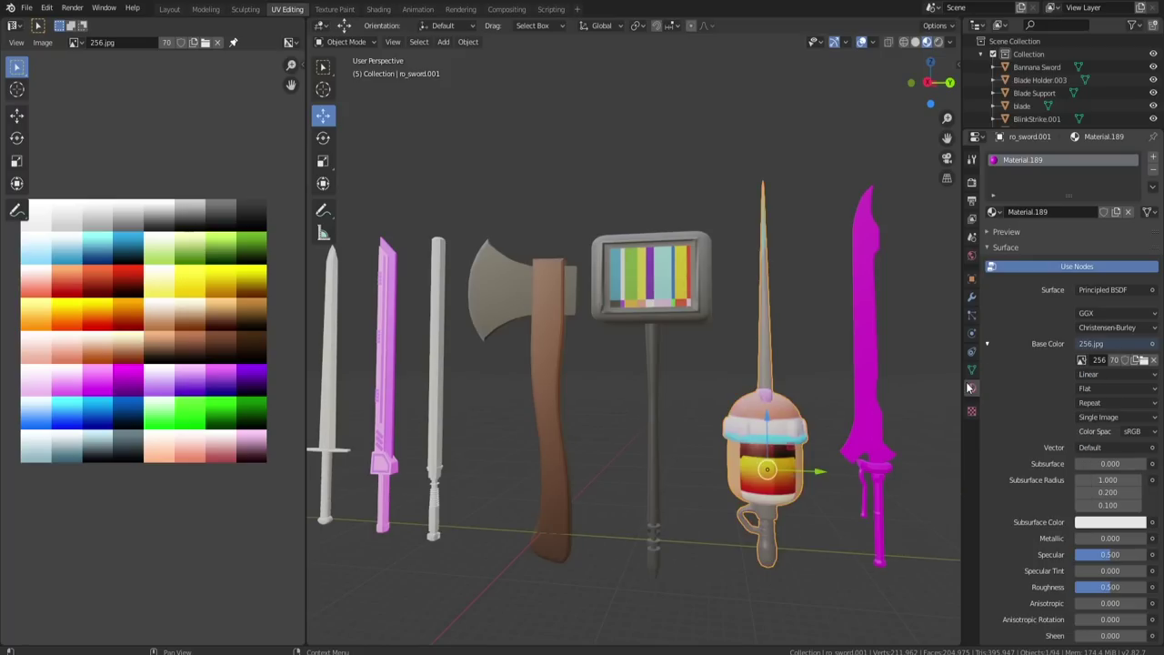
left_click(703, 498)
mouse_move(703, 499)
middle_mouse_down()
mouse_move(783, 402)
mouse_move(723, 400)
mouse_move(787, 393)
mouse_move(697, 400)
mouse_move(783, 421)
middle_mouse_up()
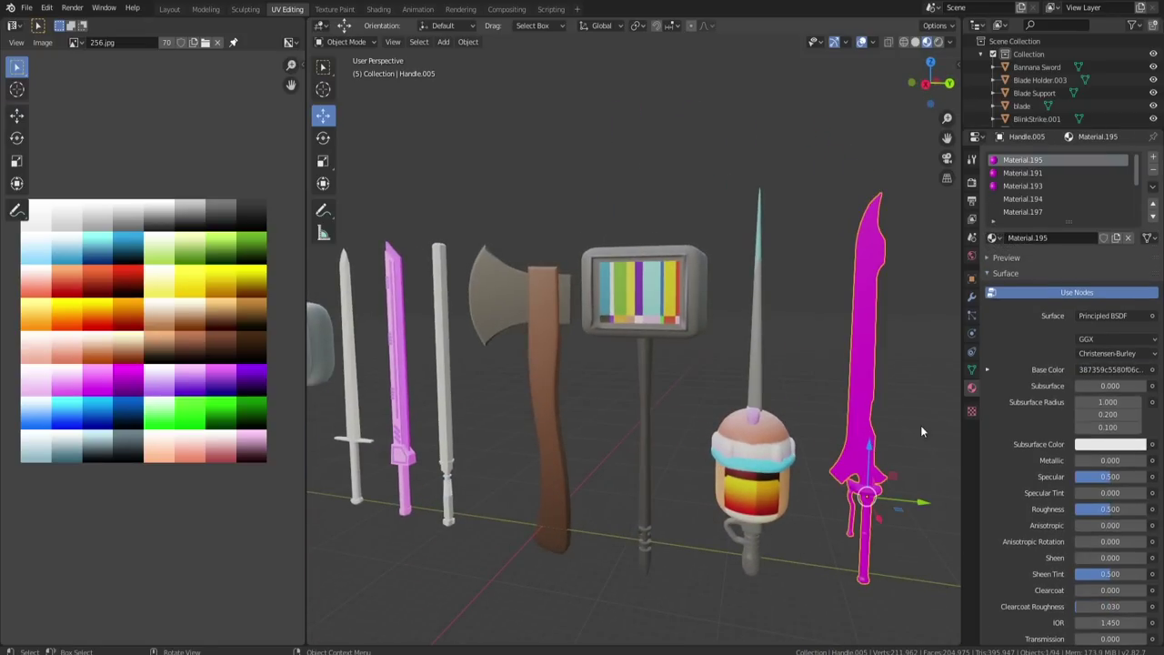
Remove Handle.005's extra material slot and set its Base Color image to 256.jpg.
left_click(1155, 175)
left_click(1082, 361)
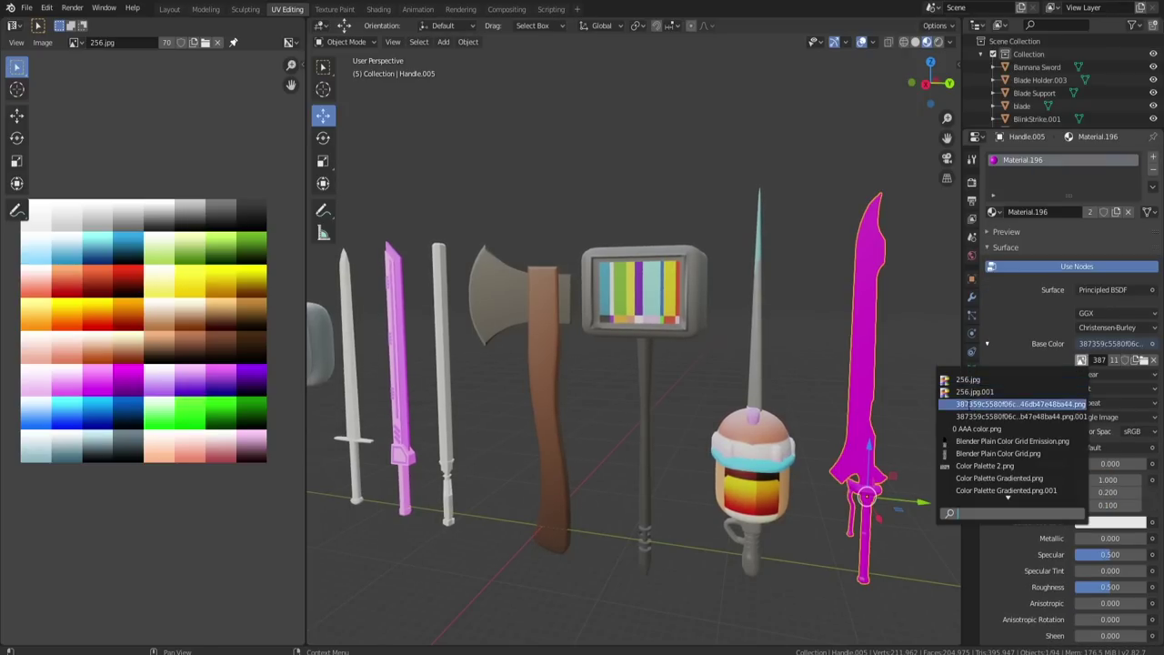
left_click(969, 379)
mouse_move(819, 365)
middle_mouse_down()
mouse_move(877, 444)
mouse_move(879, 425)
middle_mouse_up()
key("KP_Decimal")
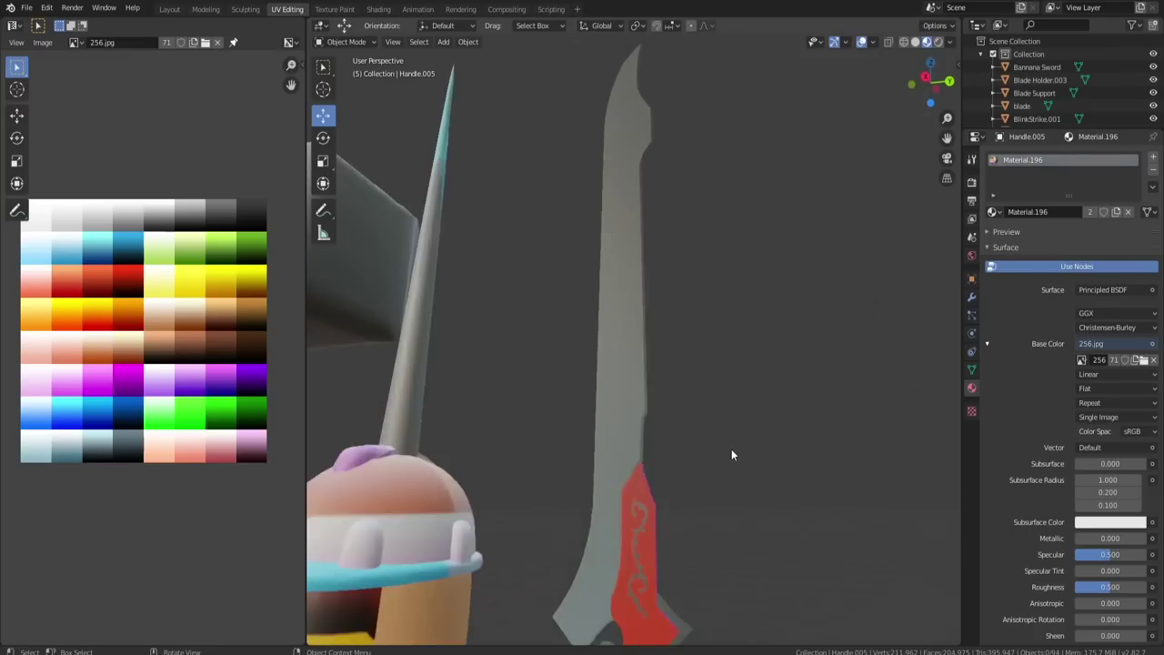
mouse_move(732, 448)
middle_mouse_down()
mouse_move(754, 270)
mouse_move(756, 454)
mouse_move(703, 360)
middle_mouse_up()
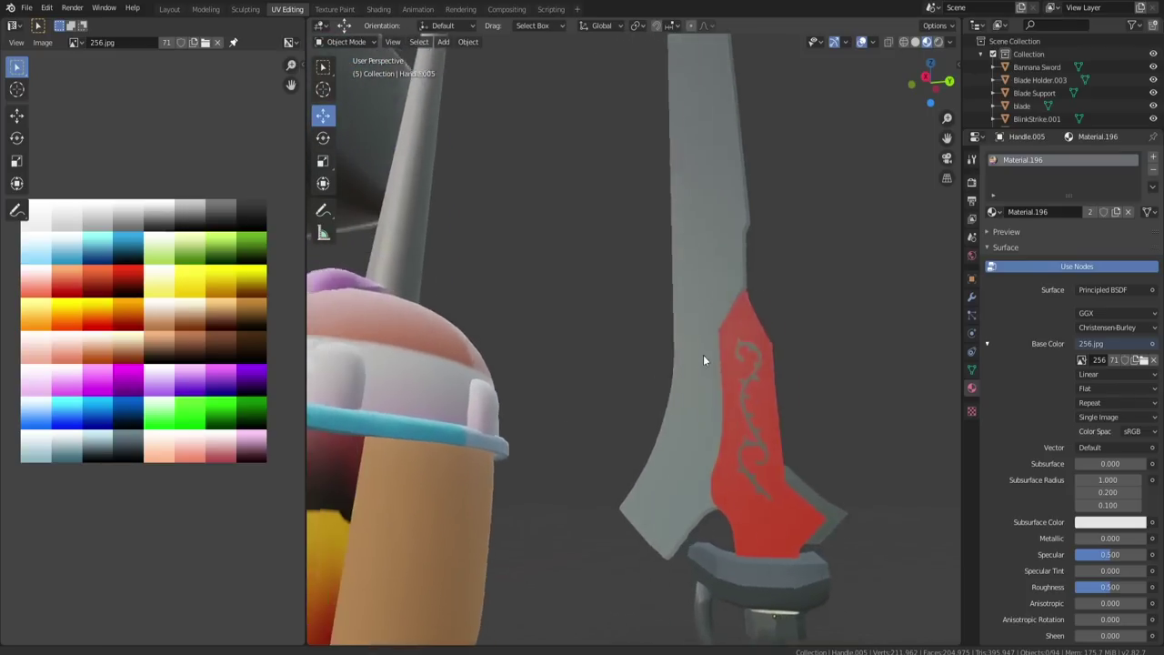
scroll(703, 360, "down", 5)
scroll(666, 410, "down", 2)
Orbit along the weapon row, selecting the spiked sword and then the bean-shaped character.
mouse_move(627, 377)
middle_mouse_down()
mouse_move(694, 396)
mouse_move(711, 454)
mouse_move(664, 478)
mouse_move(633, 464)
mouse_move(683, 480)
mouse_move(657, 463)
mouse_move(787, 419)
mouse_move(663, 456)
middle_mouse_up()
left_click(718, 485)
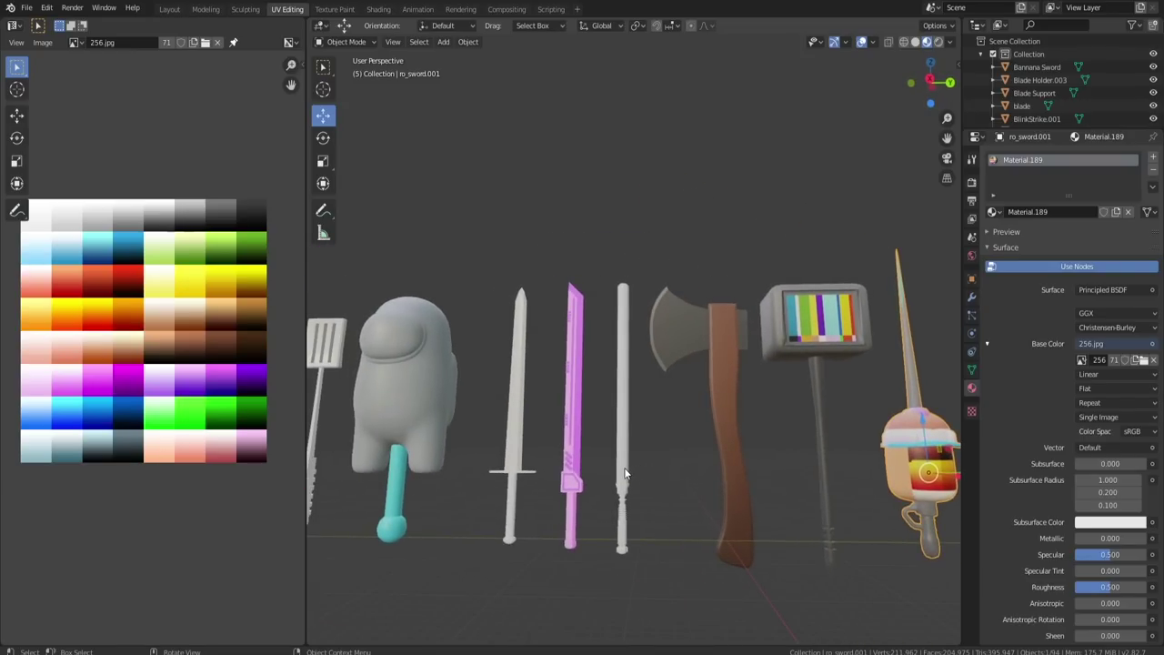
left_click(625, 472)
mouse_move(525, 435)
middle_mouse_down()
mouse_move(771, 434)
mouse_move(674, 429)
middle_mouse_up()
Shrink the bean character's body UVs and place them on a red palette swatch.
left_click(698, 425)
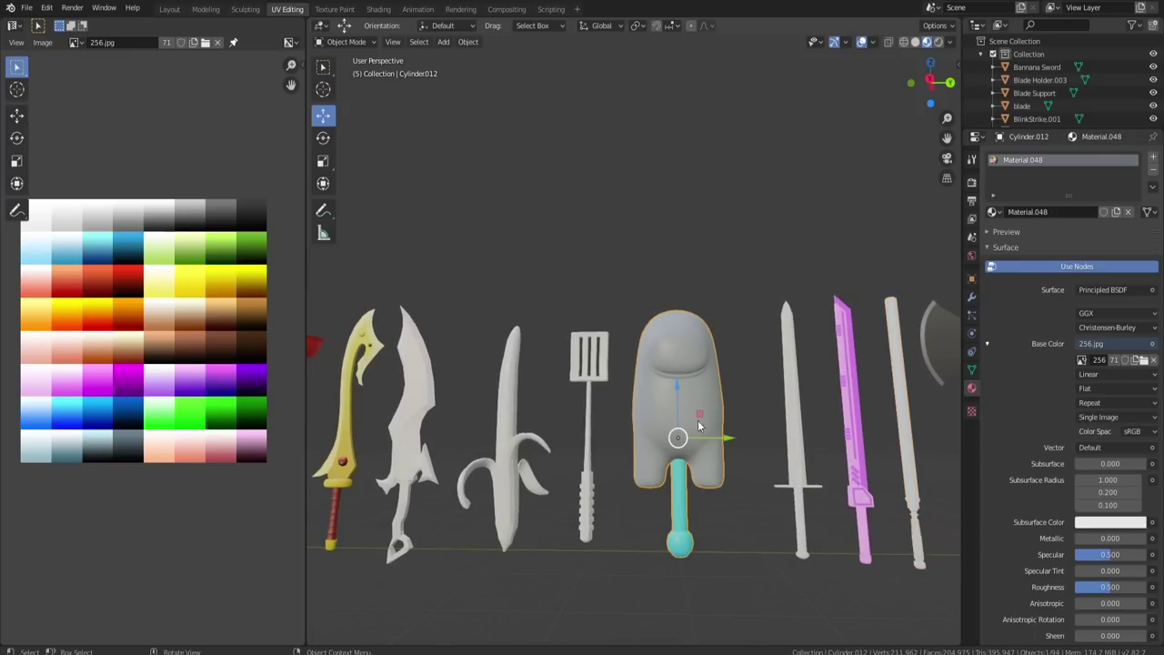
key("Tab")
scroll(693, 400, "up", 4)
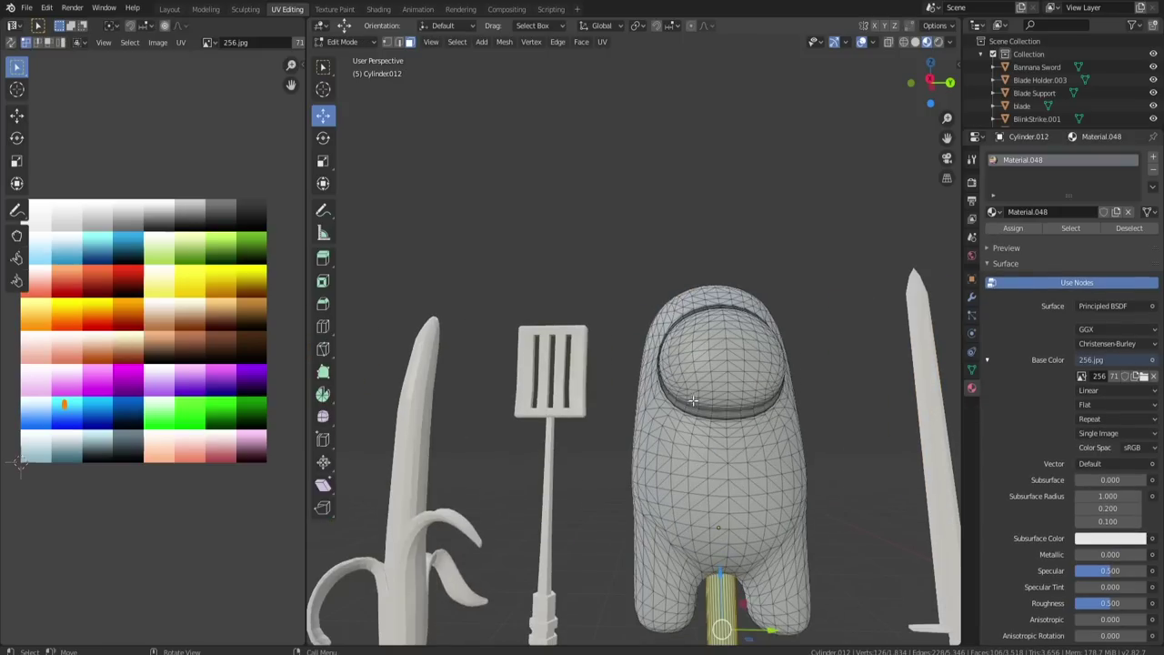
scroll(722, 468, "down", 4)
scroll(692, 437, "up", 1)
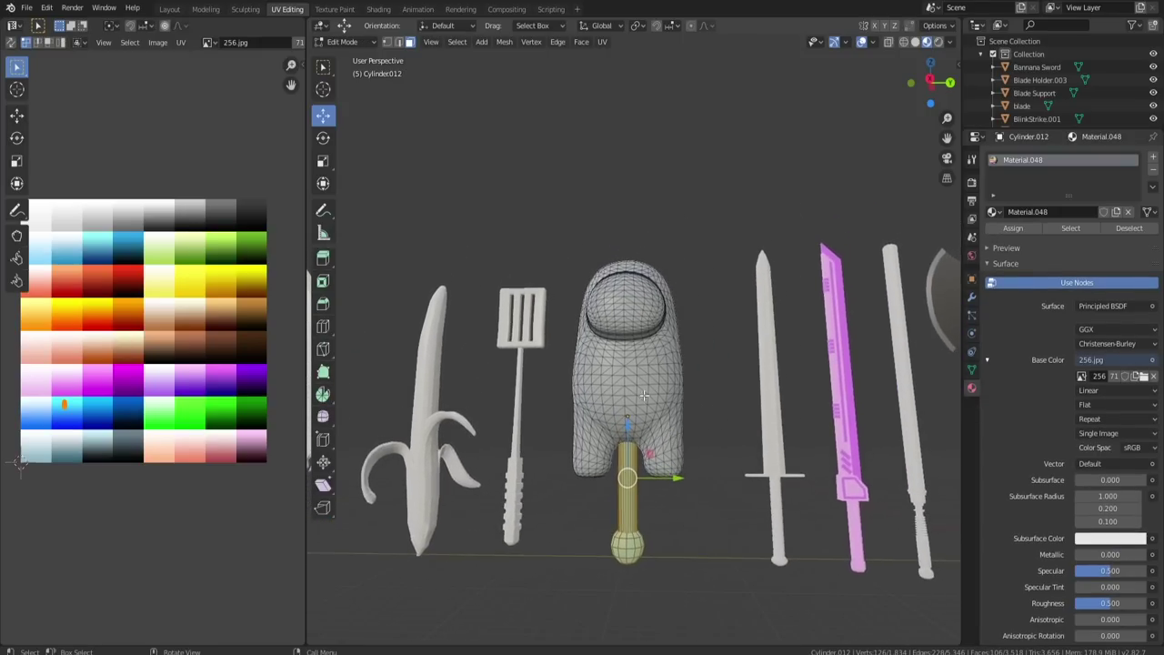
key("l")
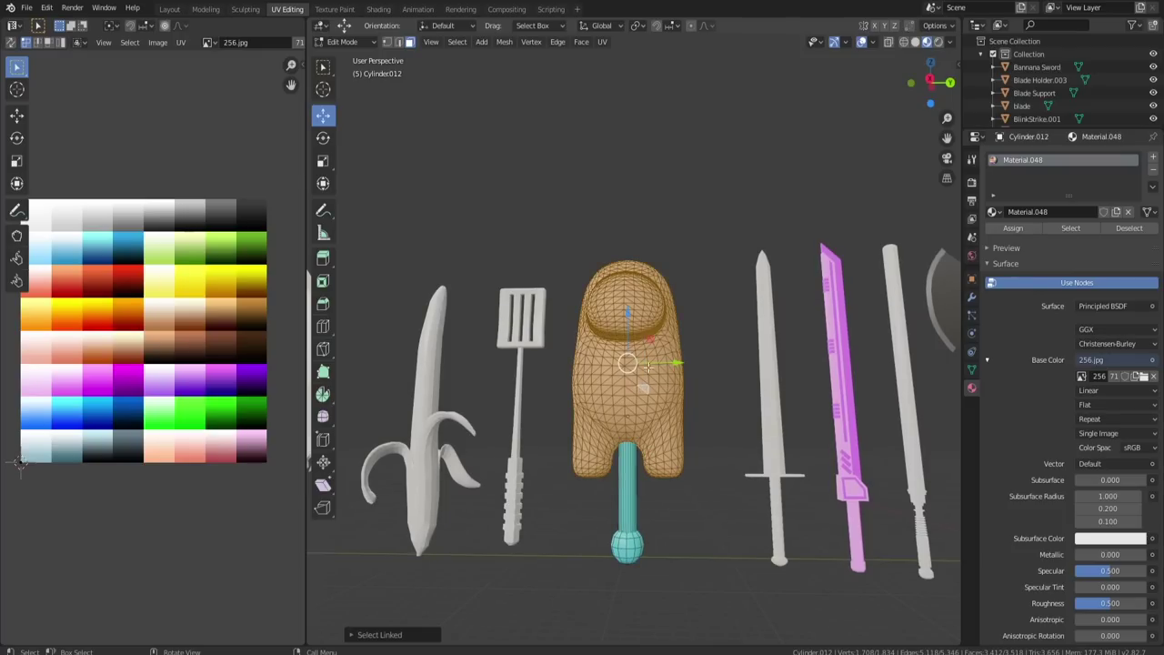
middle_click_drag(648, 365, 694, 374)
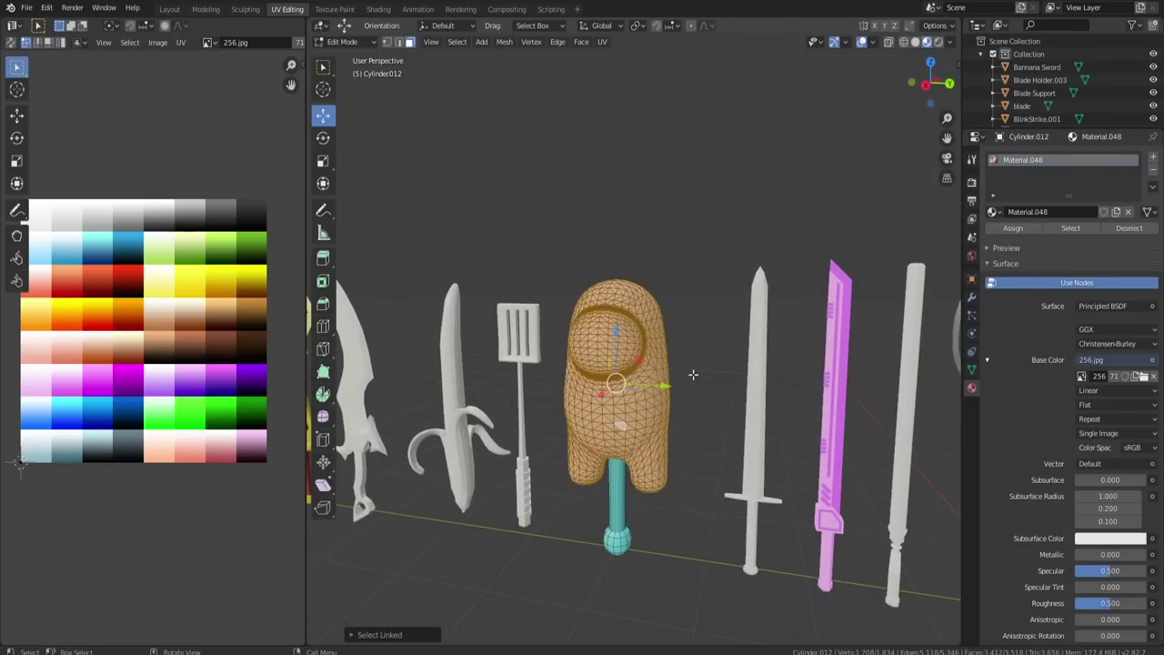
middle_click_drag(539, 391, 428, 382)
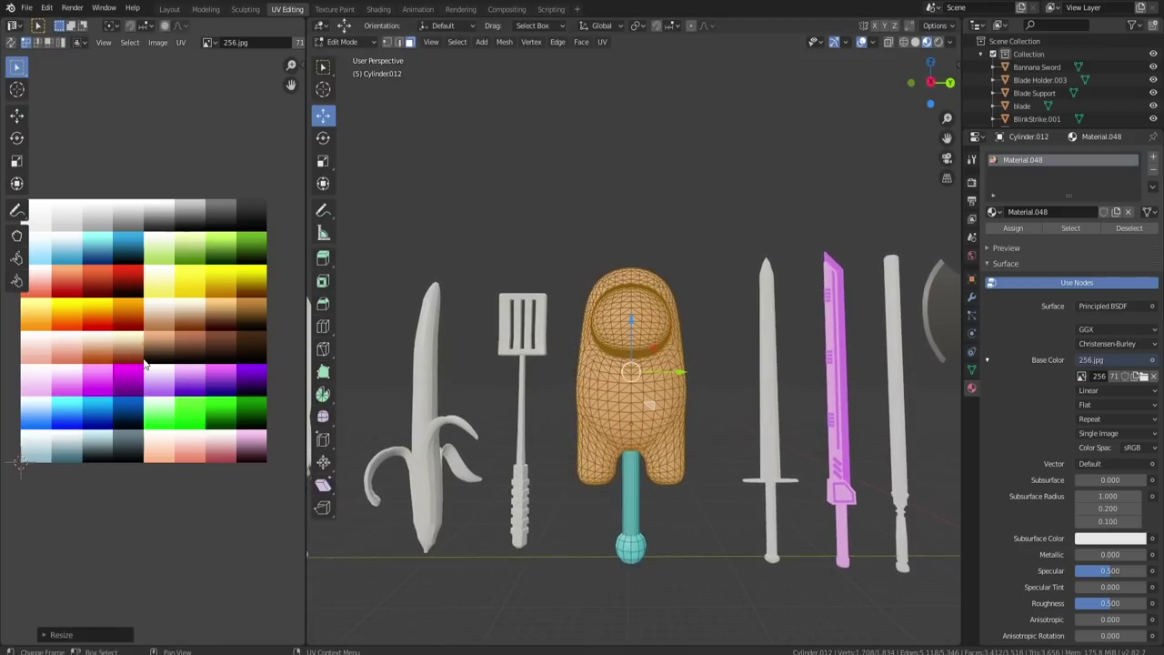
left_click_drag(205, 452, 190, 420)
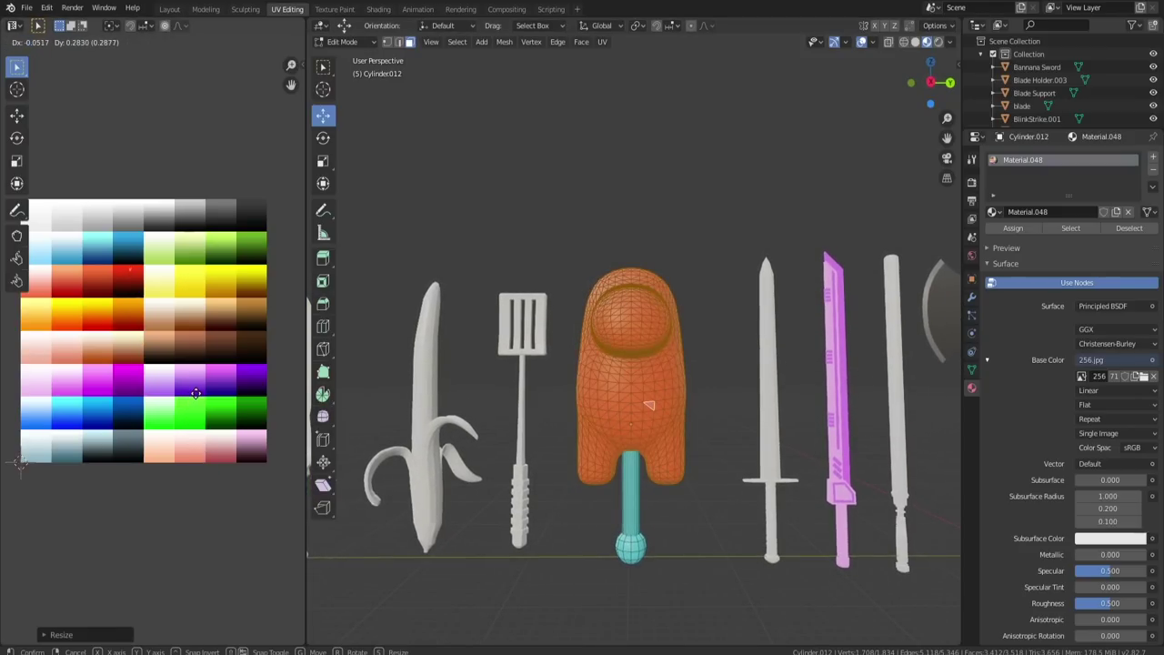
key("Tab")
Paint-select the visor faces so they show dark grey from the palette.
middle_click_drag(688, 296, 582, 315)
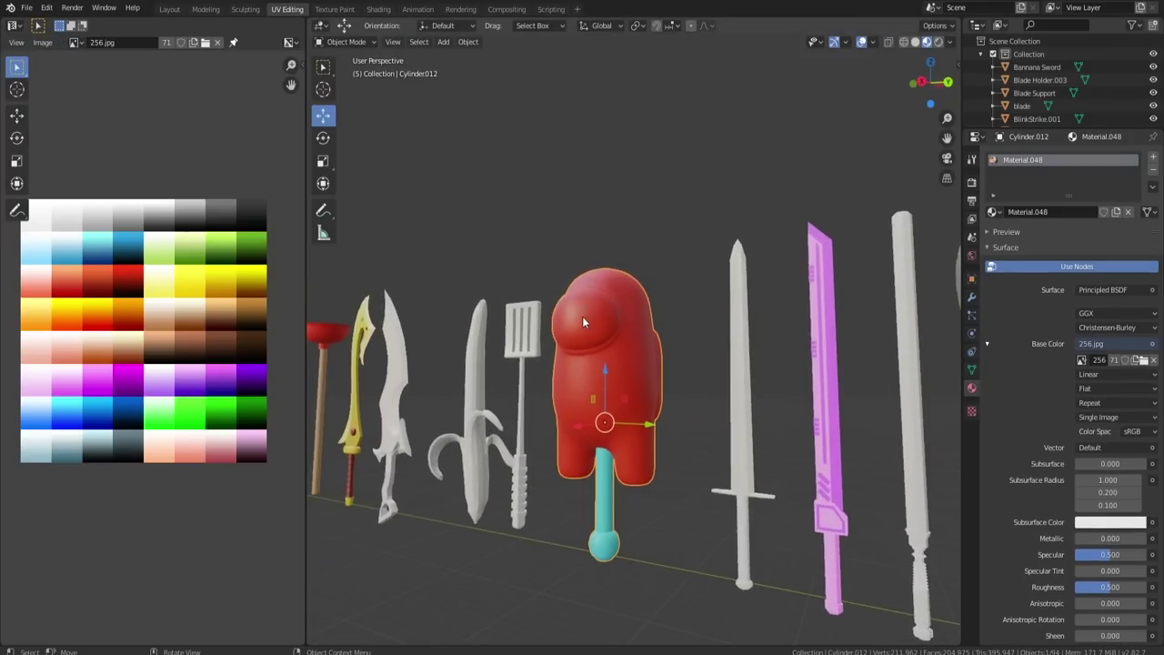
key("Tab")
scroll(581, 317, "up", 5)
left_click(587, 309)
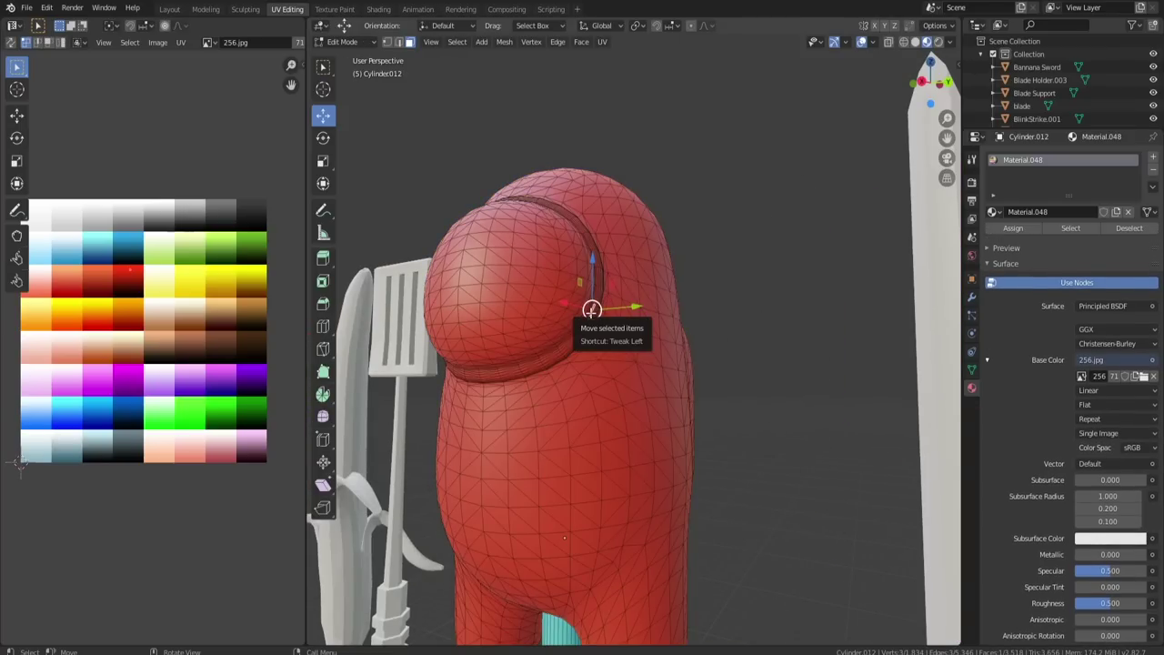
key("ctrl+l")
scroll(585, 312, "up", 5)
scroll(518, 462, "down", 3)
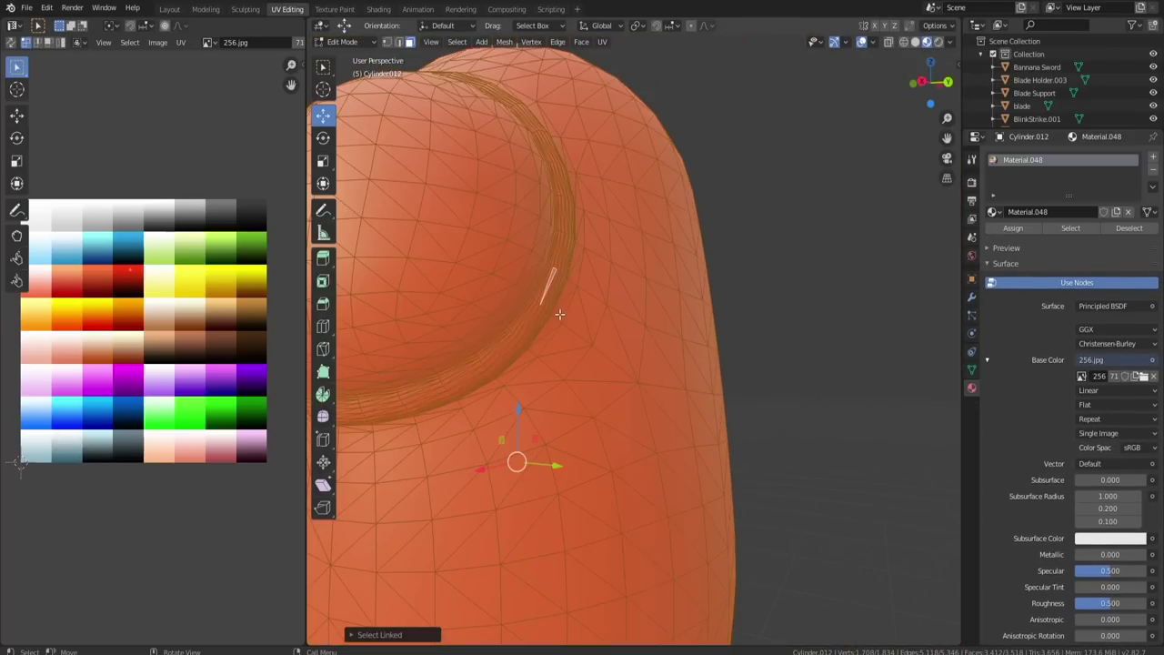
scroll(709, 278, "up", 4)
scroll(697, 278, "up", 2)
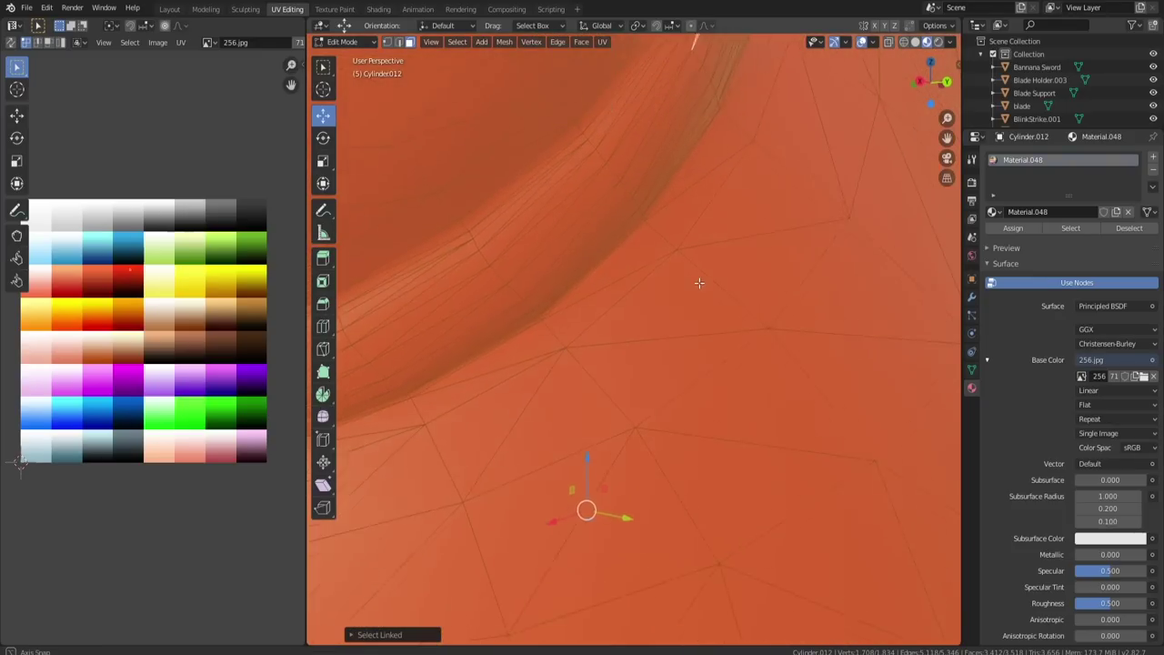
left_click(623, 229)
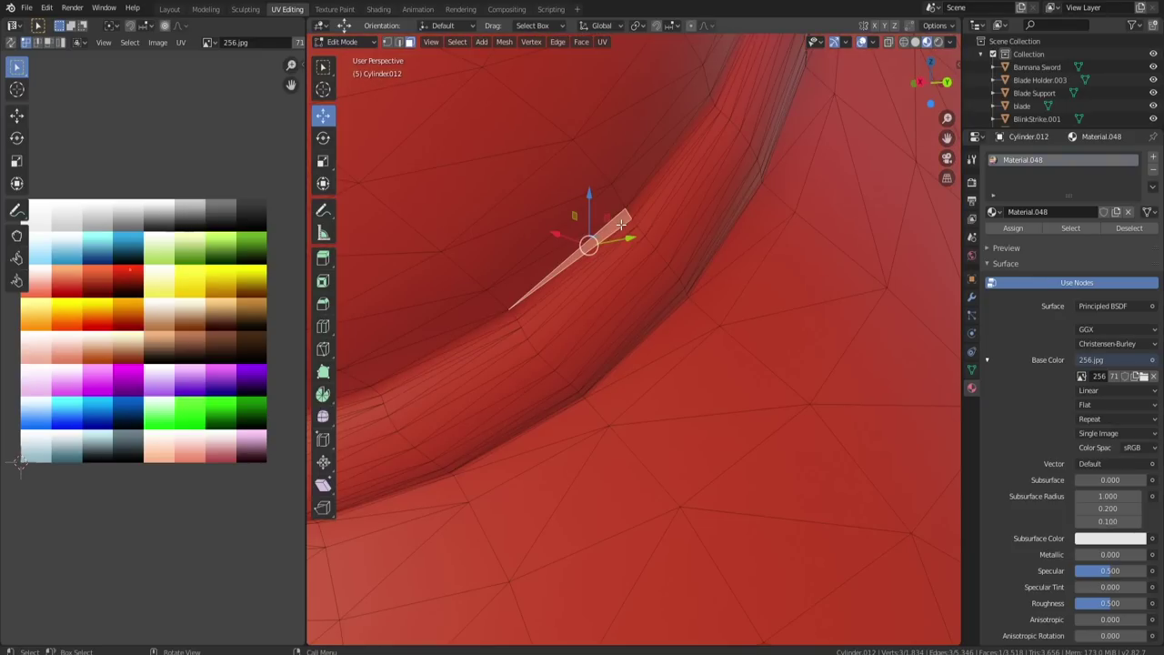
key("c")
mouse_move(619, 252)
left_mouse_down()
mouse_move(656, 301)
mouse_move(664, 228)
left_mouse_up()
key("Escape")
scroll(637, 292, "down", 5)
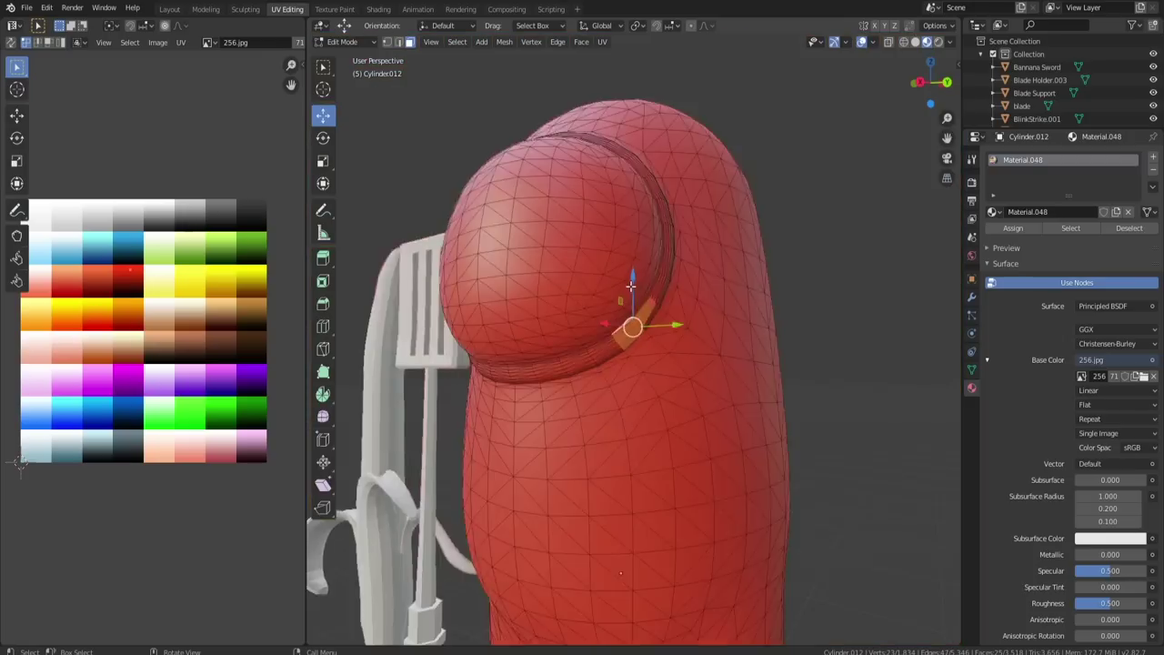
scroll(655, 309, "down", 4)
scroll(669, 314, "down", 2)
key("shift")
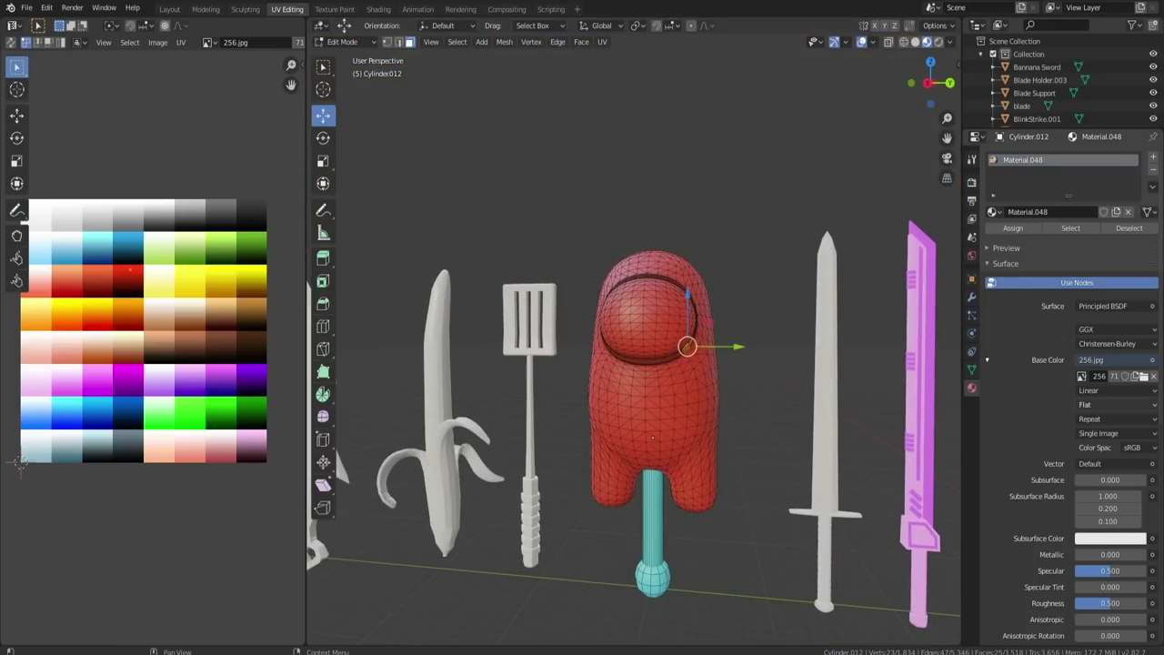
key("Tab")
scroll(902, 346, "down", 2)
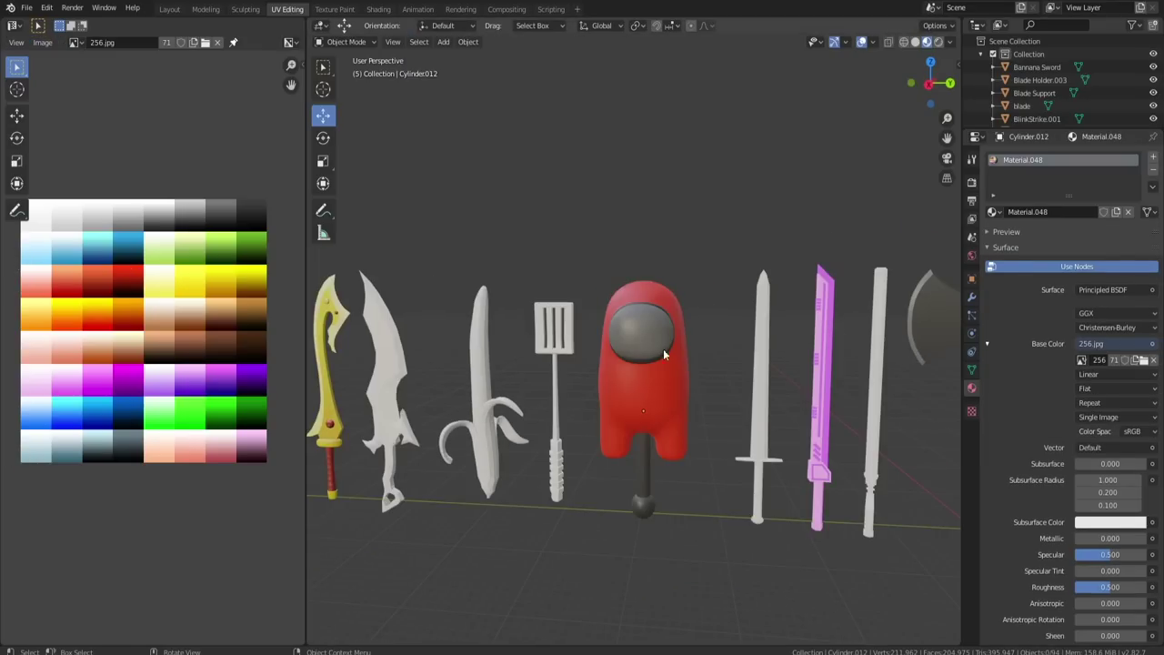
Shift the view toward the axe, sign and sword, and select the helmet-hilted sword.
mouse_move(663, 349)
middle_mouse_down()
mouse_move(644, 476)
mouse_move(512, 495)
mouse_move(536, 457)
mouse_move(694, 439)
mouse_move(800, 490)
mouse_move(651, 471)
mouse_move(658, 455)
mouse_move(650, 486)
mouse_move(556, 486)
mouse_move(527, 507)
mouse_move(403, 455)
mouse_move(701, 467)
middle_mouse_up()
left_click(648, 468)
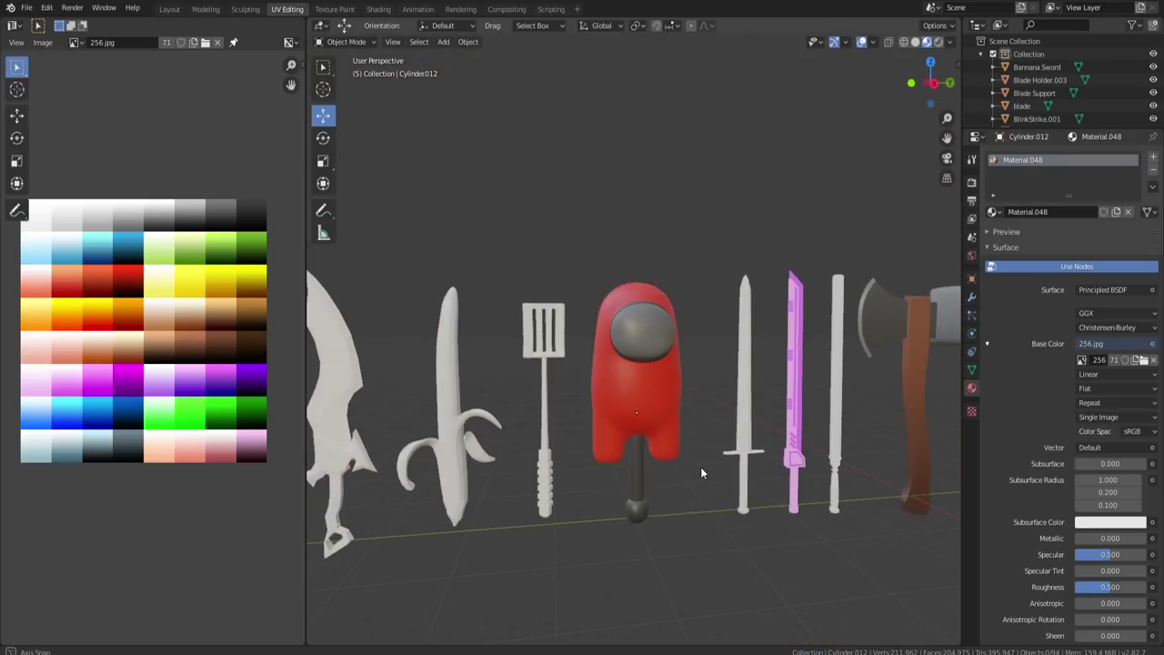
scroll(692, 470, "down", 2)
scroll(690, 469, "down", 2)
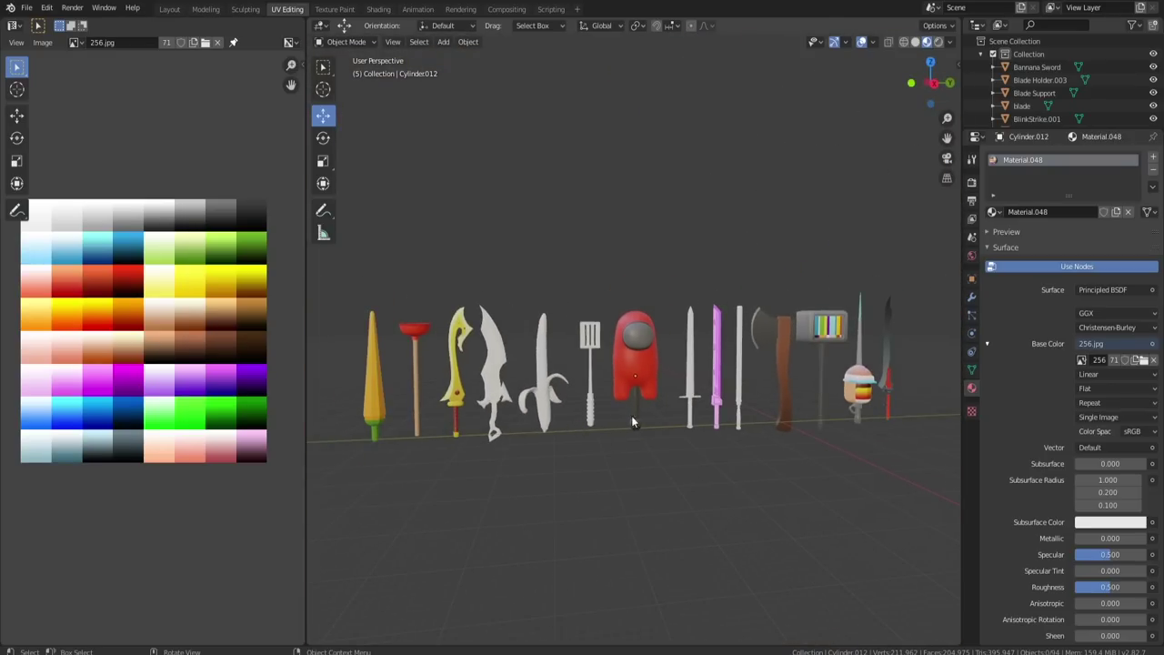
middle_click_drag(631, 421, 679, 405, "shift")
scroll(785, 393, "up", 2)
scroll(578, 397, "up", 2)
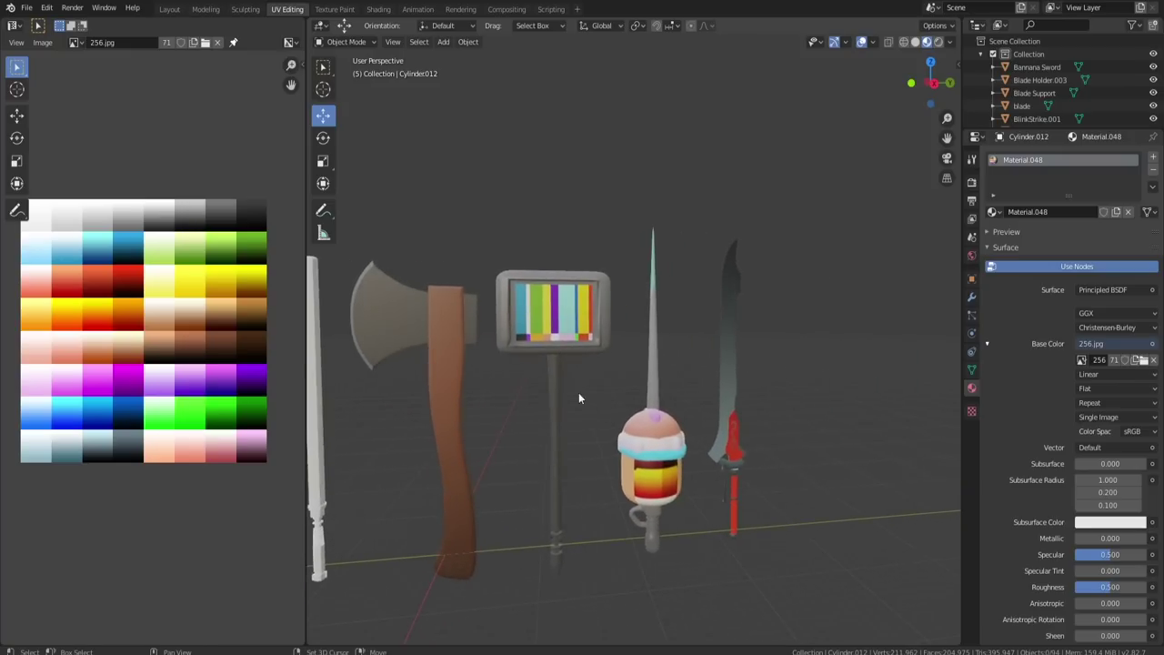
scroll(668, 426, "up", 2)
left_click(668, 427)
Shrink the hilt's cap and ring band UVs to a point and place them on orange.
key("Tab")
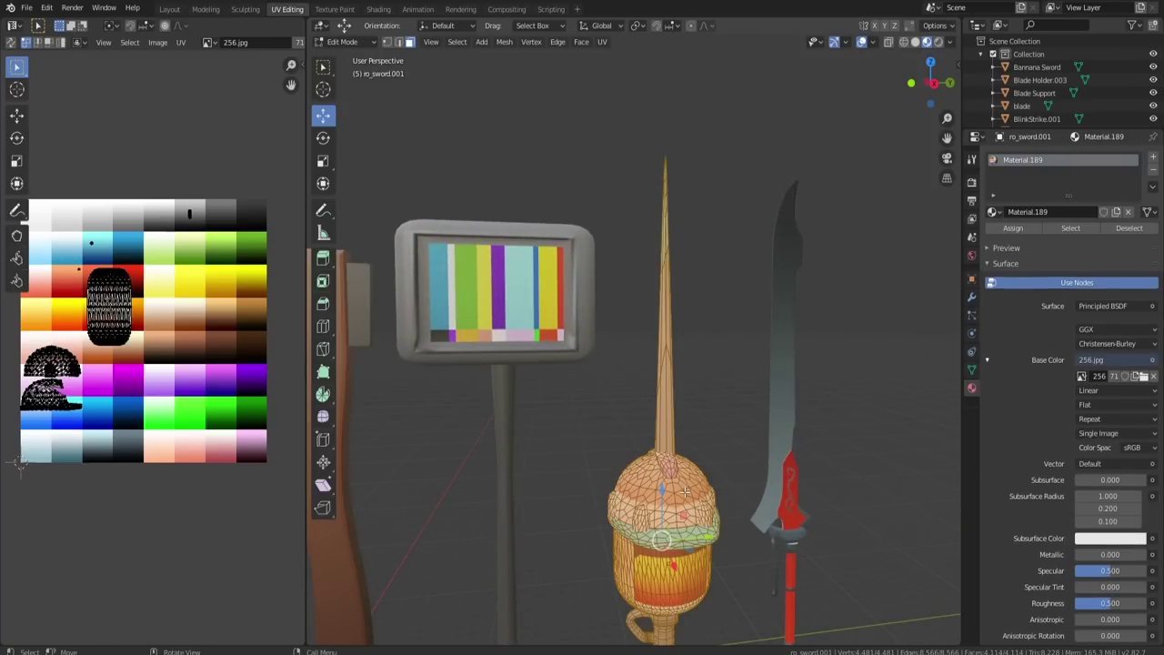
scroll(685, 492, "up", 2)
middle_click_drag(684, 492, 678, 416)
scroll(677, 416, "up", 2)
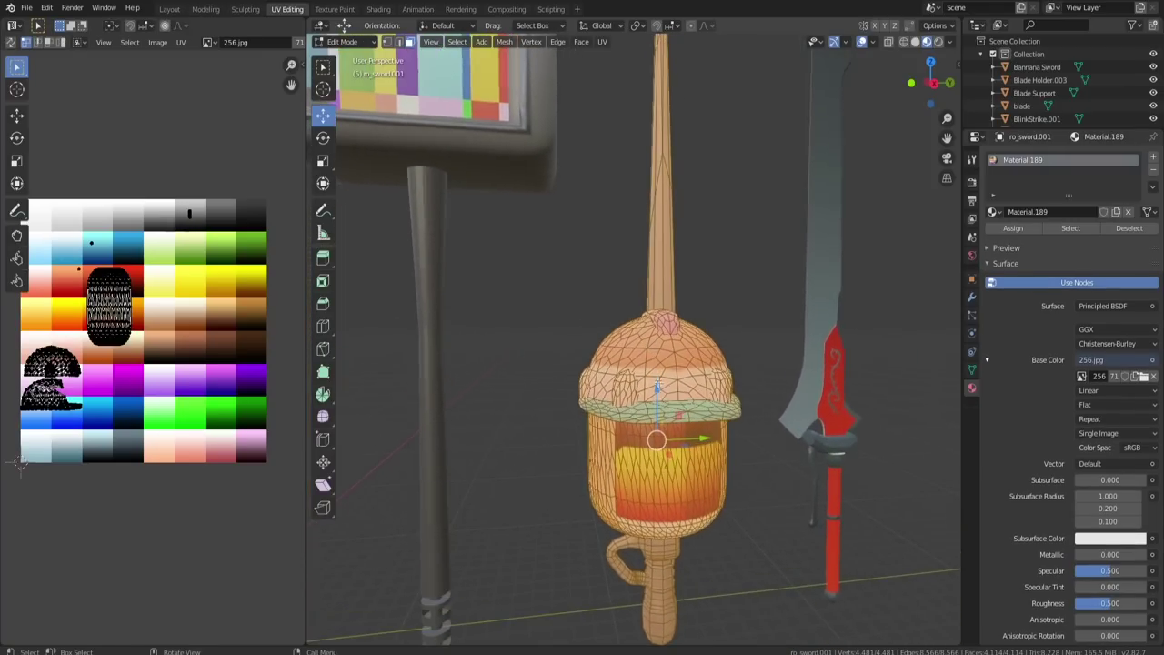
key("alt+a")
key("l")
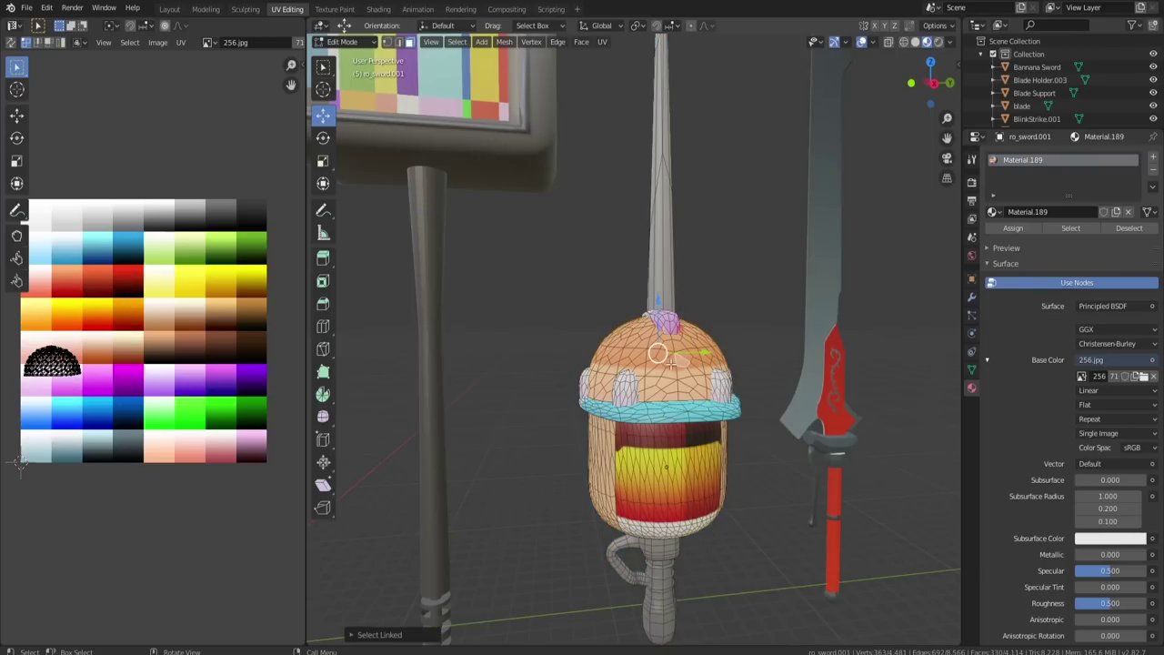
key("alt+a")
key("l")
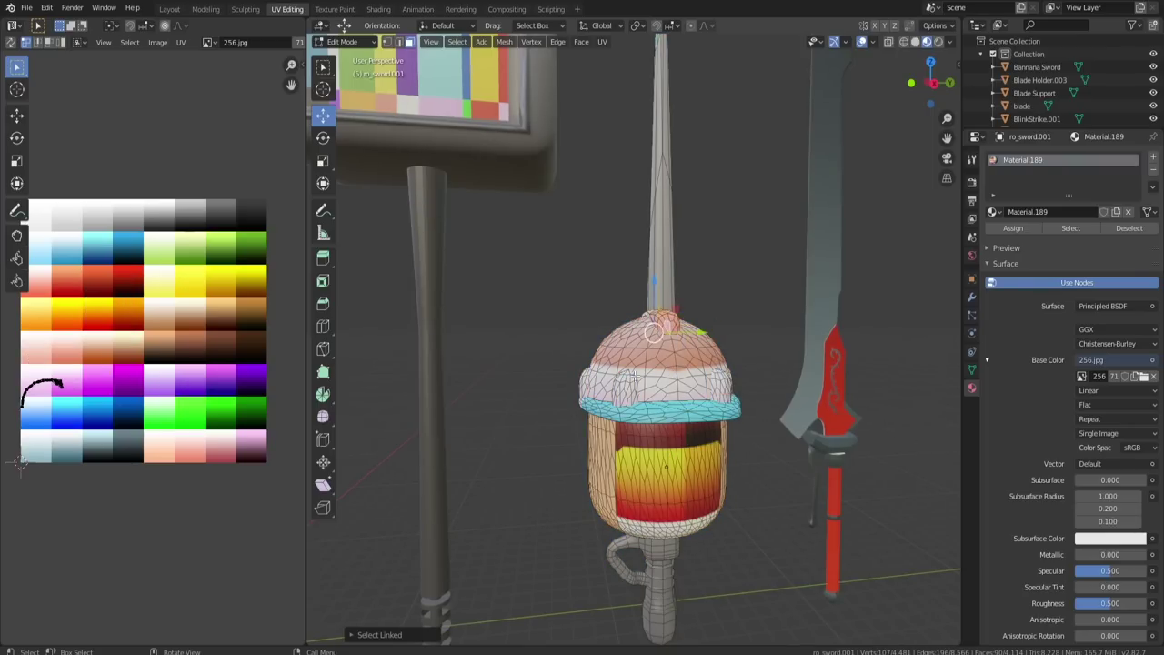
key("l")
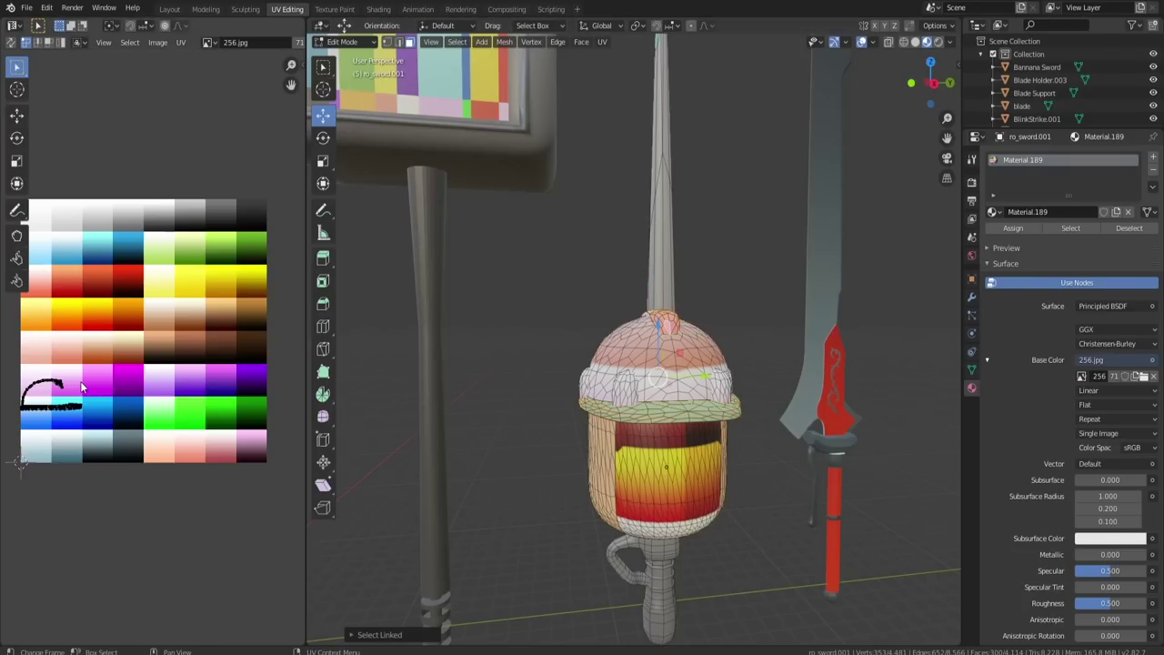
key("s")
key("0")
key("Return")
key("g")
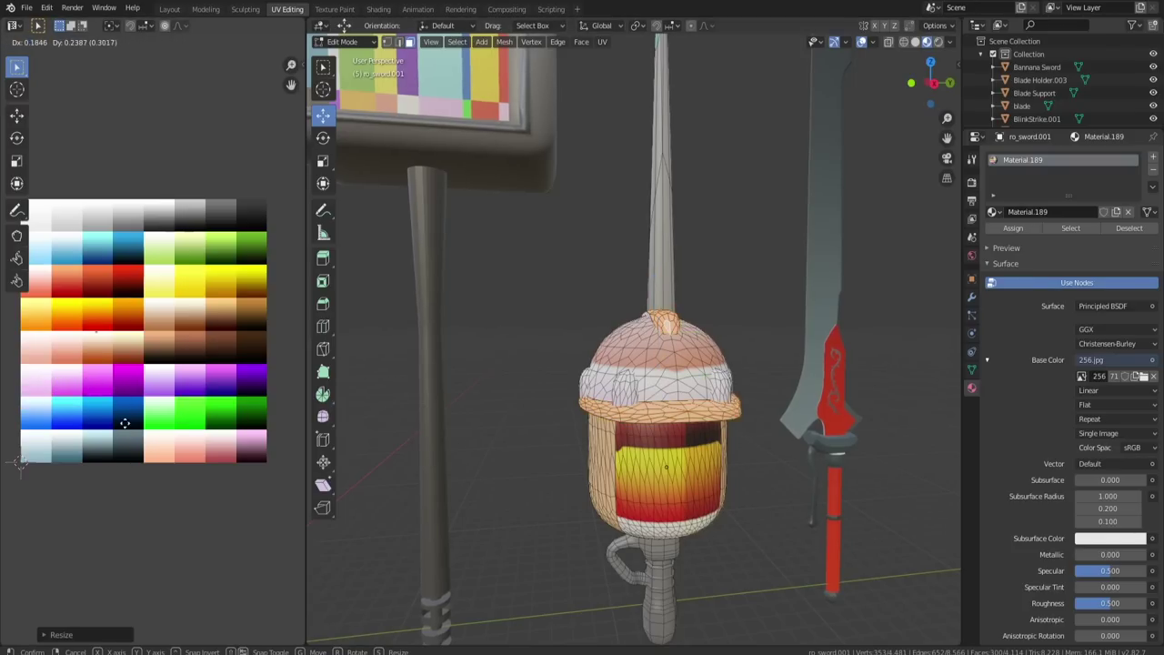
left_click(207, 440)
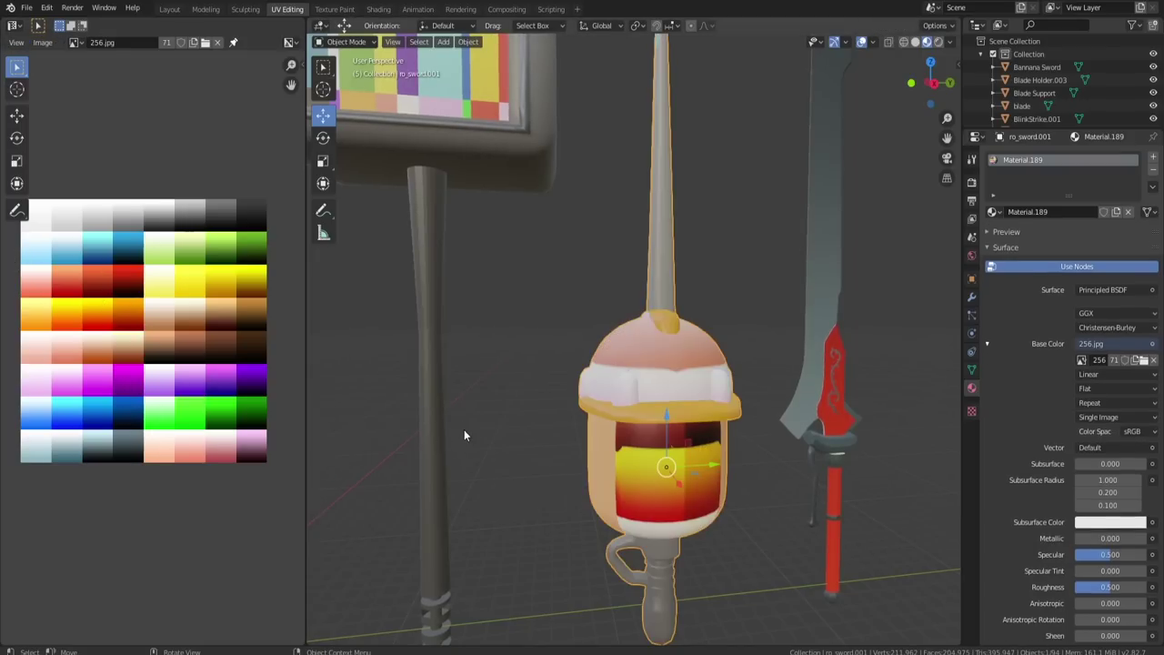
Select the dome faces and both gems, inspect the hilt, and leave Edit Mode.
key("ctrl+l")
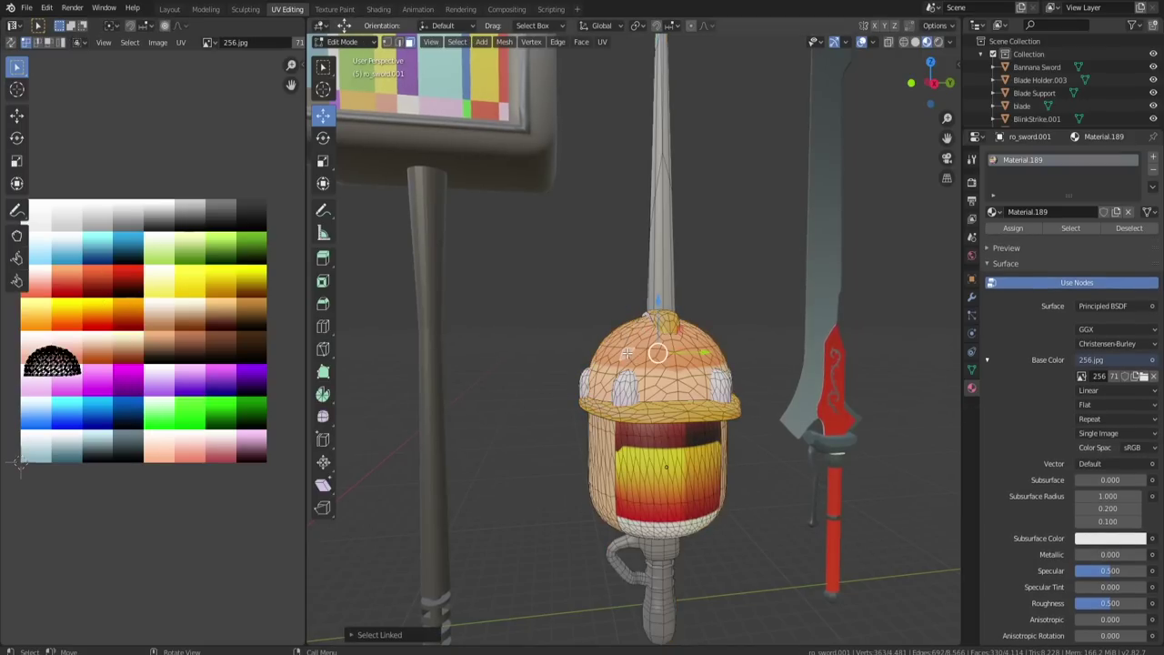
key("l")
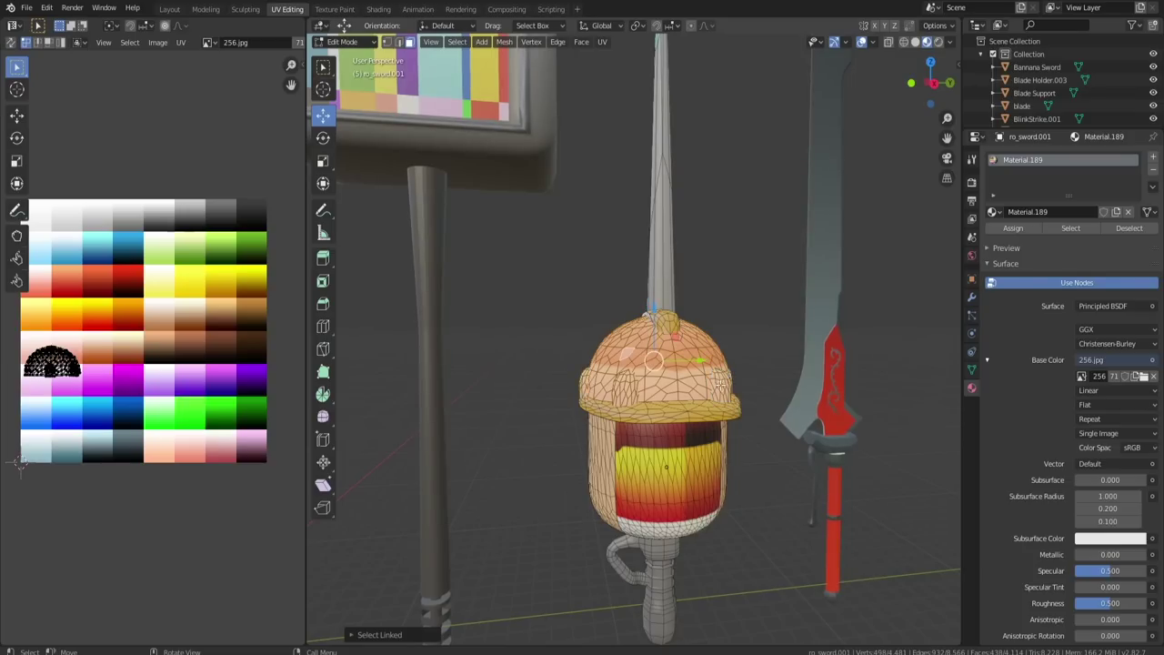
mouse_move(670, 377)
middle_mouse_down()
mouse_move(531, 359)
mouse_move(739, 385)
mouse_move(566, 368)
mouse_move(710, 335)
mouse_move(569, 328)
mouse_move(510, 270)
middle_mouse_up()
key("l")
scroll(637, 354, "up", 3)
scroll(691, 341, "up", 2)
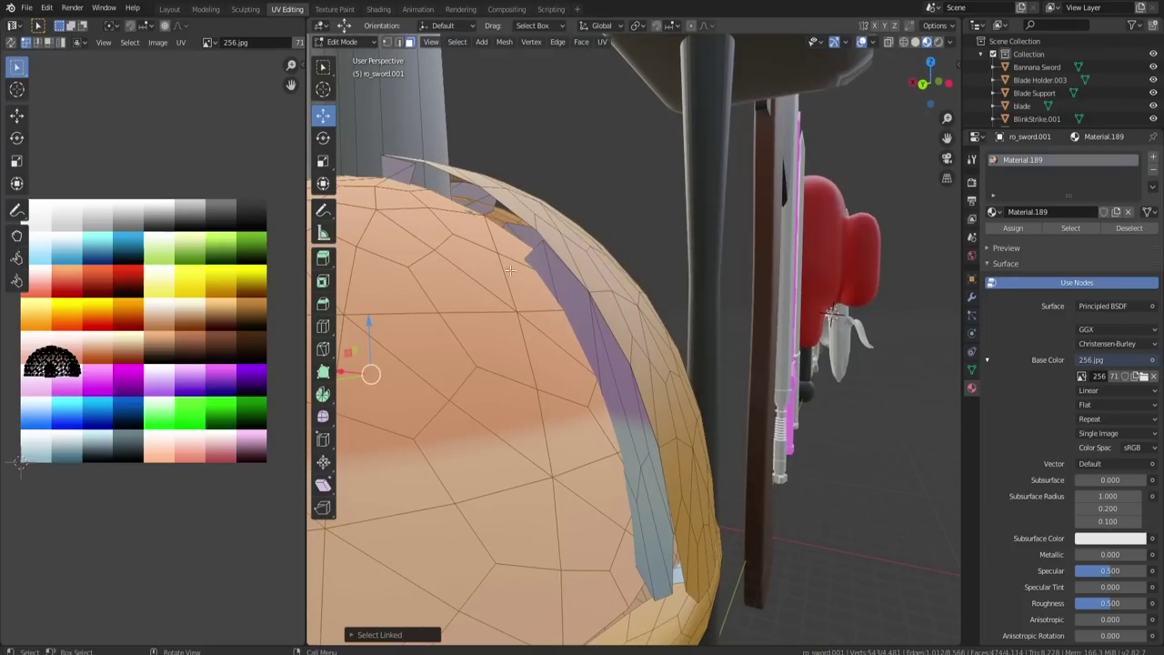
mouse_move(497, 222)
middle_mouse_down()
mouse_move(559, 229)
mouse_move(720, 288)
mouse_move(637, 273)
mouse_move(708, 362)
middle_mouse_up()
scroll(709, 362, "up", 5)
mouse_move(604, 278)
middle_mouse_down()
mouse_move(656, 345)
mouse_move(686, 338)
middle_mouse_up()
scroll(686, 339, "down", 3)
scroll(728, 351, "down", 3)
key("Tab")
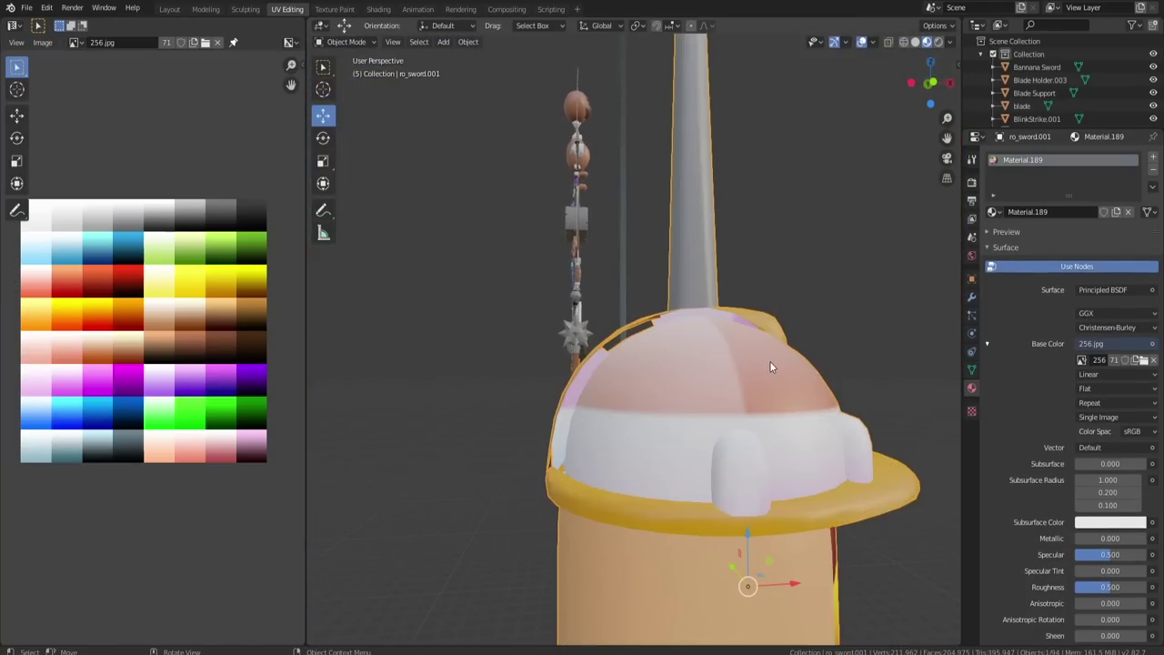
scroll(769, 361, "down", 3)
middle_click_drag(768, 361, 646, 410)
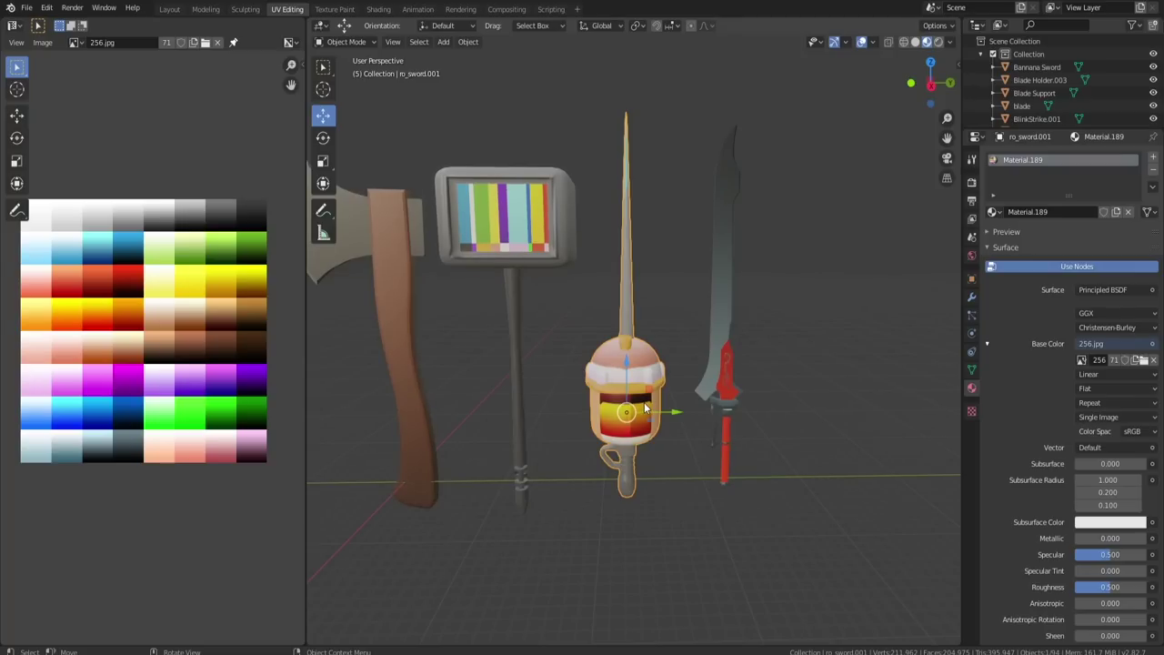
Delete the helmet-hilted ro_sword.001 and move the dark-bladed Handle.005 left along the row.
key("Delete")
left_click(730, 384)
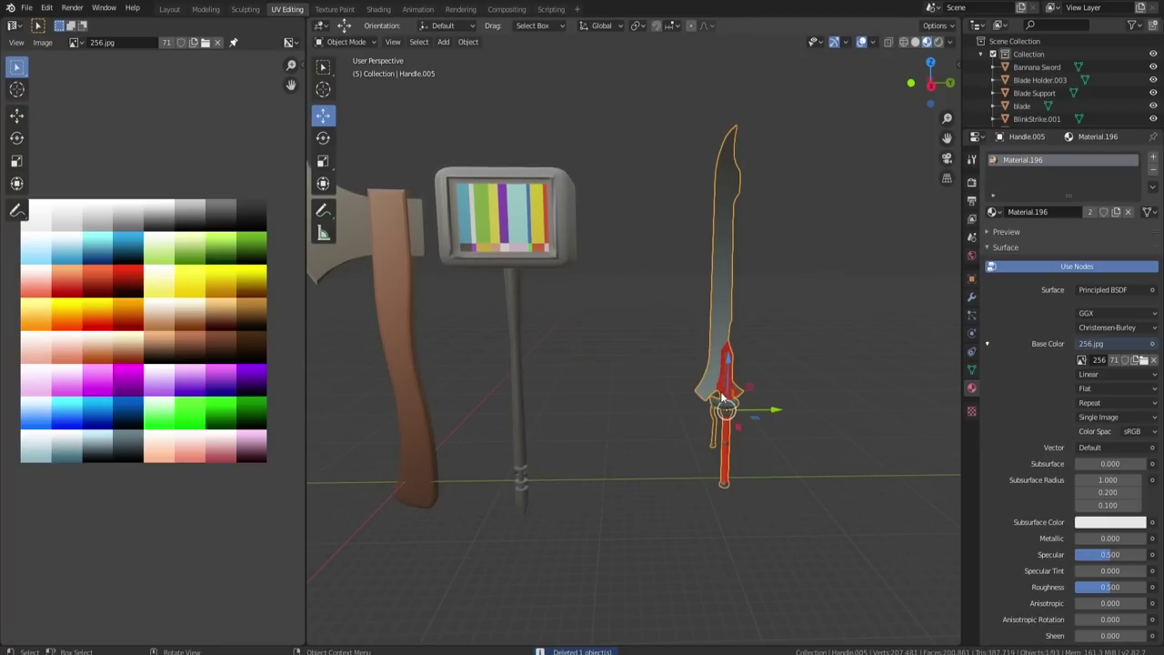
left_click_drag(774, 414, 722, 414)
scroll(722, 414, "up", 3)
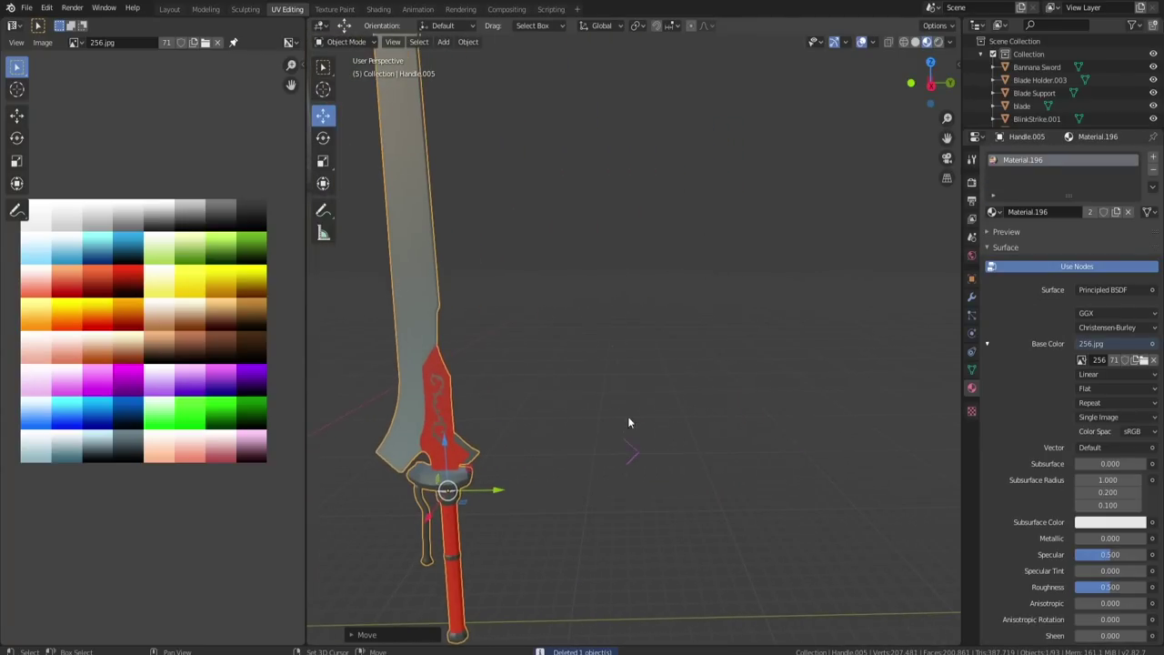
Remove Material.198 from Blade Holder.003, leaving only the palette material.
mouse_move(628, 415)
middle_mouse_down()
mouse_move(499, 426)
mouse_move(655, 385)
middle_mouse_up()
scroll(553, 401, "up", 3)
left_click(543, 420)
left_click_drag(662, 292, 472, 510)
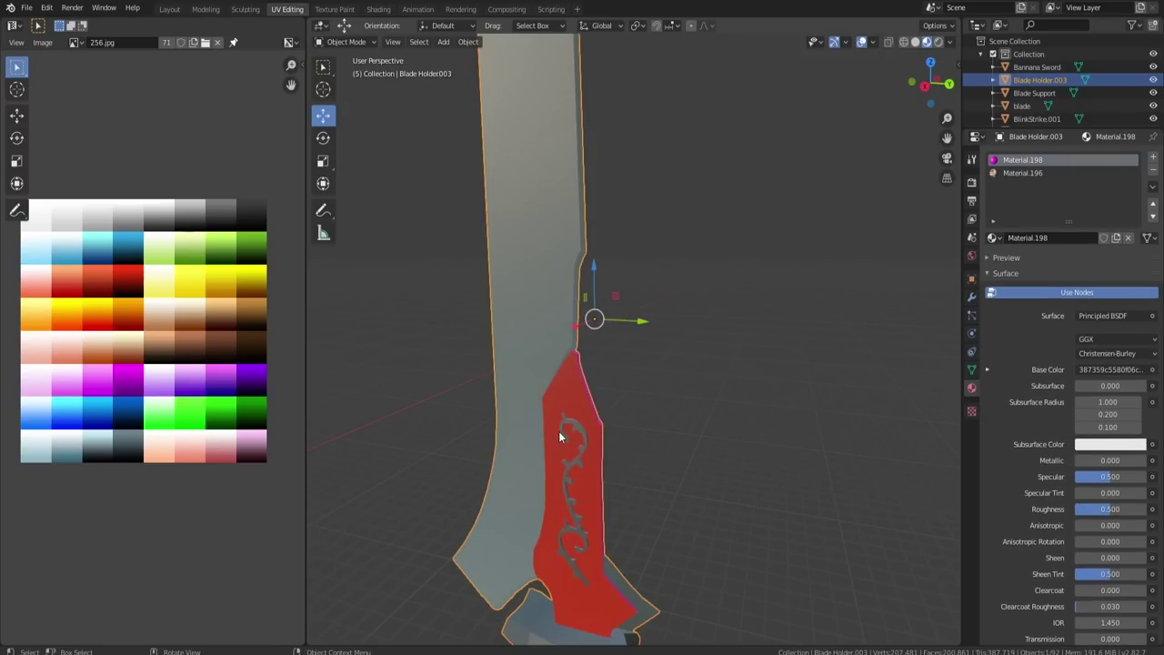
left_click(1154, 172)
mouse_move(819, 300)
middle_mouse_down()
mouse_move(744, 331)
mouse_move(661, 463)
mouse_move(650, 429)
mouse_move(625, 436)
mouse_move(735, 442)
mouse_move(616, 371)
mouse_move(609, 327)
mouse_move(632, 421)
mouse_move(634, 392)
mouse_move(691, 434)
mouse_move(665, 546)
mouse_move(613, 395)
mouse_move(576, 407)
mouse_move(635, 401)
mouse_move(610, 443)
middle_mouse_up()
scroll(616, 371, "up", 3)
Give Cylinder.013's blade a new palette material, then select its handle and exit Edit Mode.
left_click(576, 406)
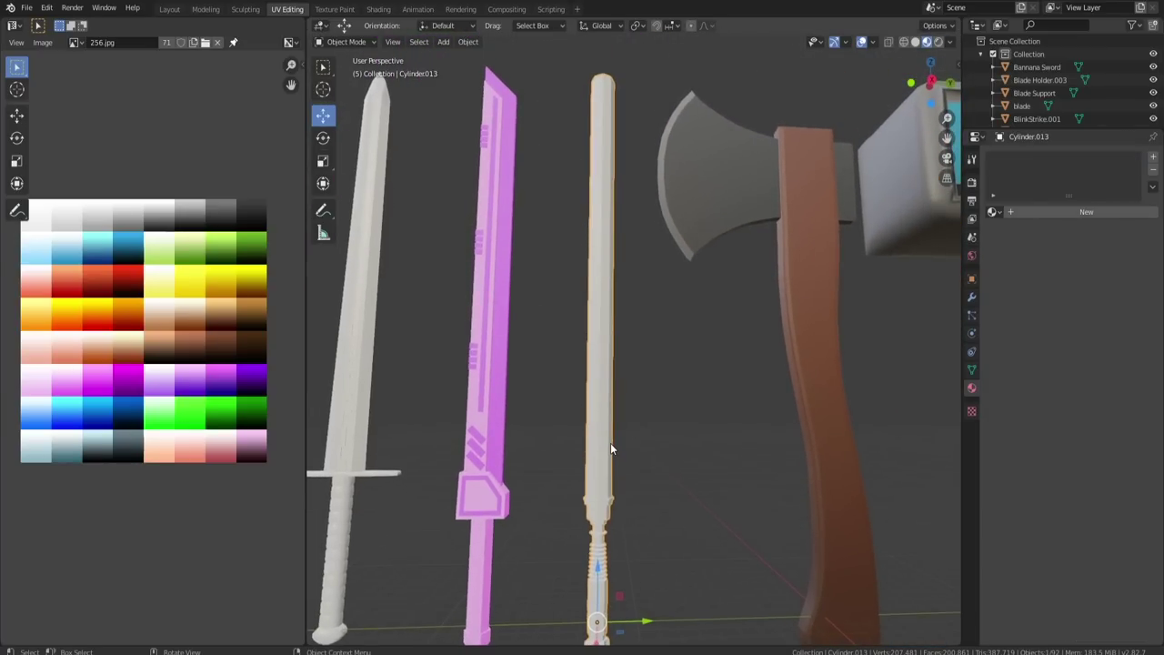
key("Tab")
left_click(597, 401)
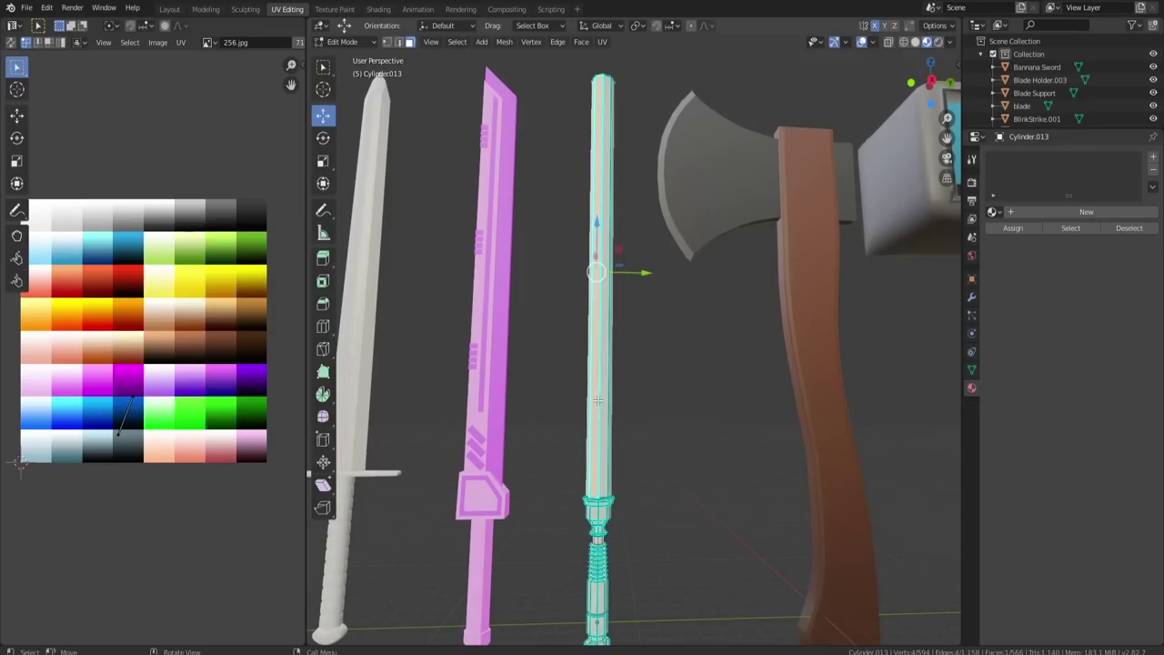
key("ctrl+l")
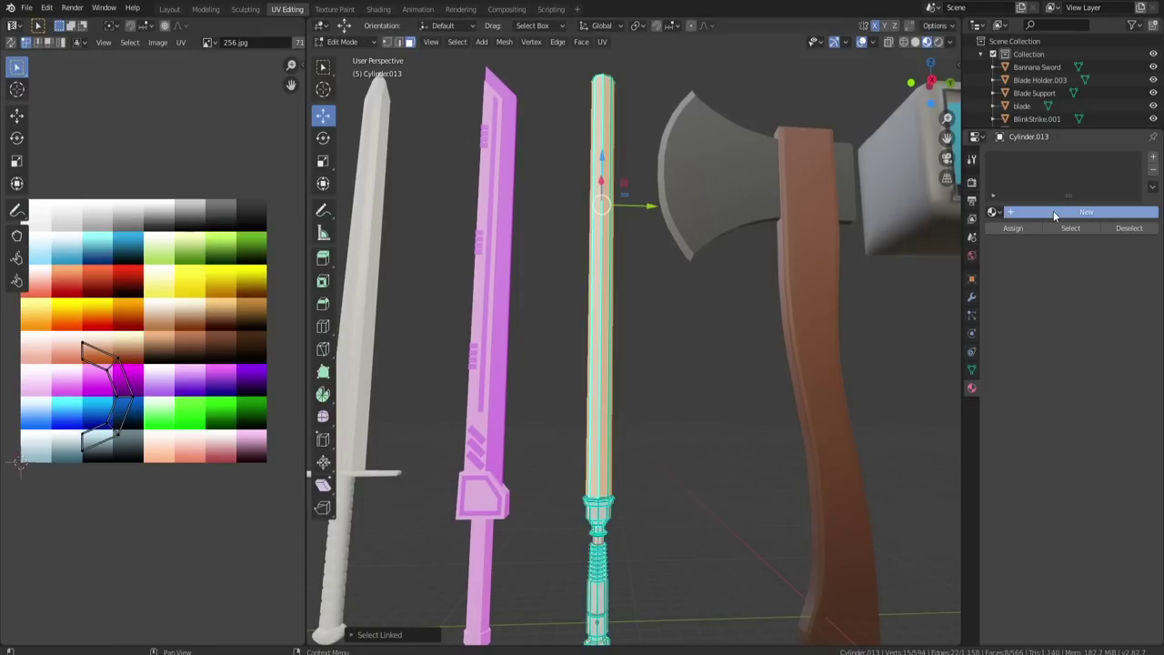
left_click(1053, 211)
mouse_move(567, 366)
middle_mouse_down()
mouse_move(697, 361)
mouse_move(665, 421)
mouse_move(570, 461)
mouse_move(596, 432)
mouse_move(564, 467)
mouse_move(573, 470)
middle_mouse_up()
left_click(574, 452)
key("ctrl+l")
key("Tab")
scroll(584, 433, "up", 2)
scroll(580, 474, "down", 4)
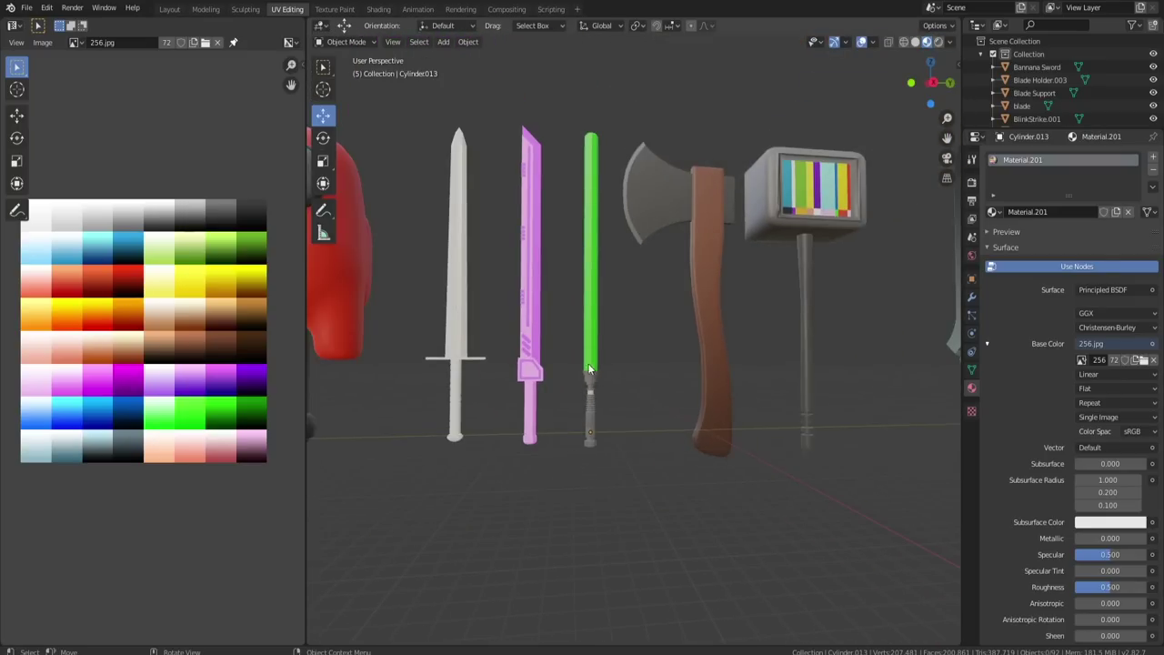
mouse_move(585, 361)
middle_mouse_down()
mouse_move(589, 371)
mouse_move(645, 338)
mouse_move(593, 444)
middle_mouse_up()
scroll(554, 359, "down", 2)
scroll(669, 339, "up", 3)
scroll(695, 321, "up", 3)
Browse the weapon row past the Teddy Bear Sword and select the white sword Cube.008.
left_click(594, 444)
scroll(593, 444, "down", 3)
scroll(619, 415, "up", 3)
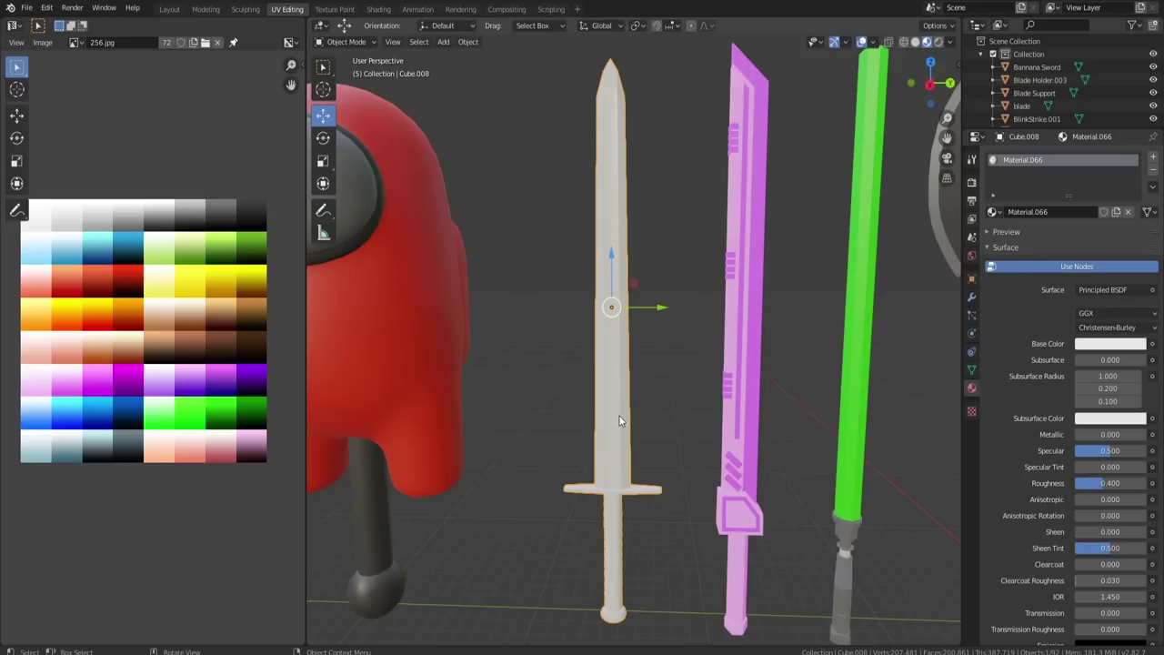
scroll(618, 414, "down", 5)
scroll(606, 428, "down", 2)
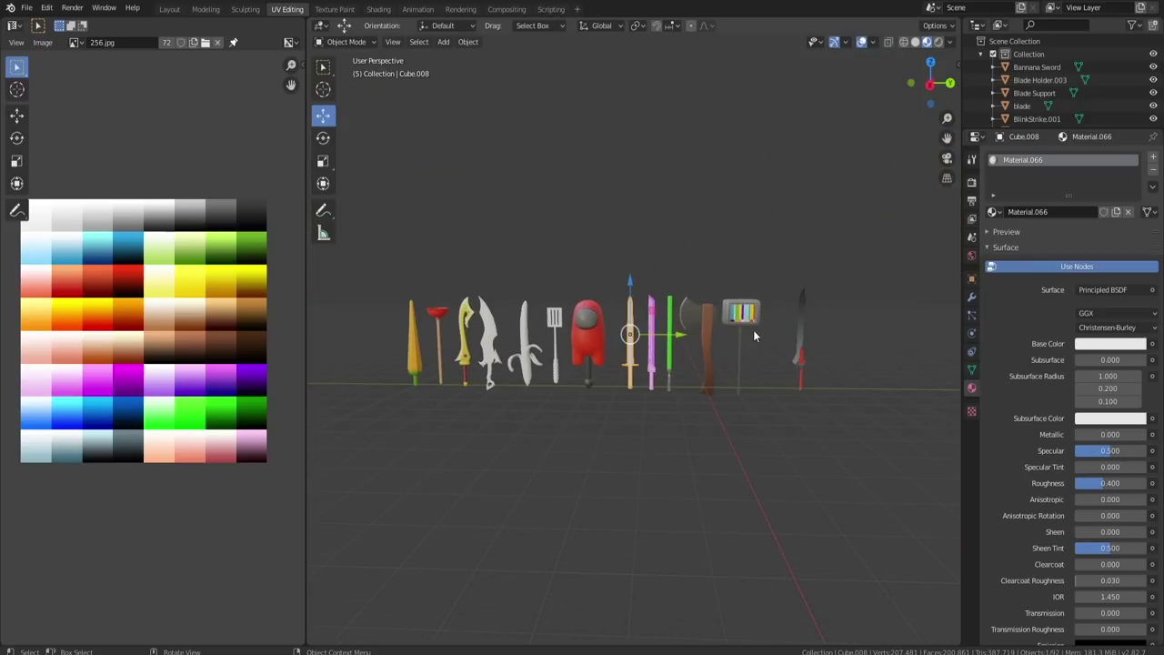
scroll(740, 314, "up", 1)
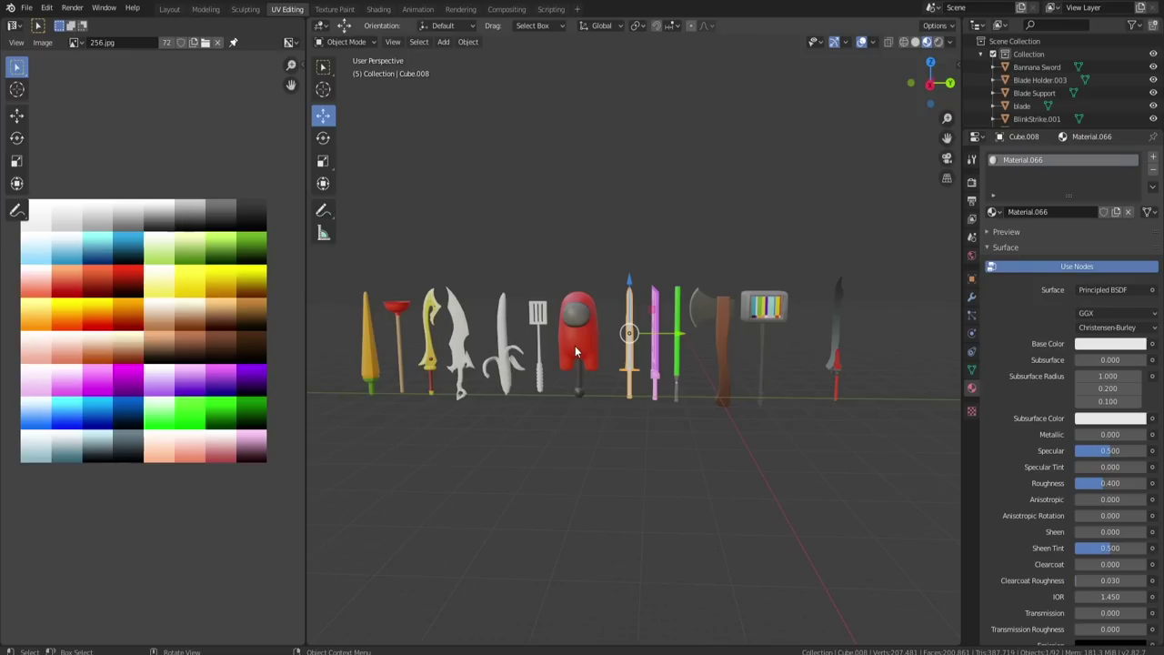
scroll(571, 346, "down", 2)
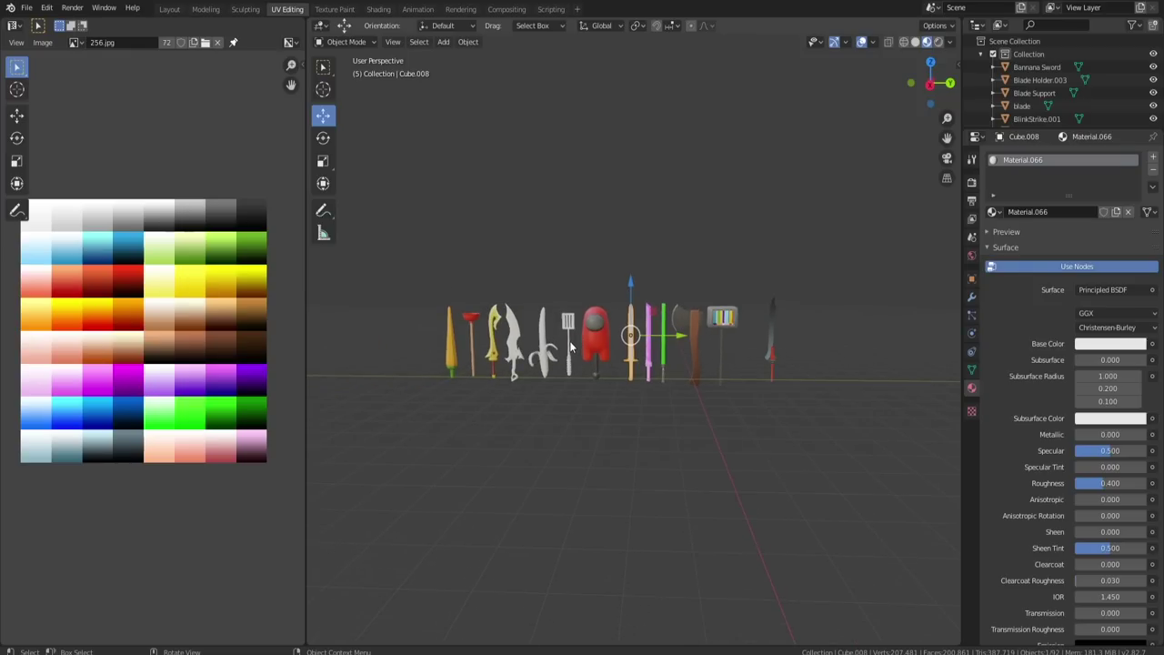
mouse_move(719, 336)
middle_mouse_down()
mouse_move(454, 389)
mouse_move(542, 449)
middle_mouse_up()
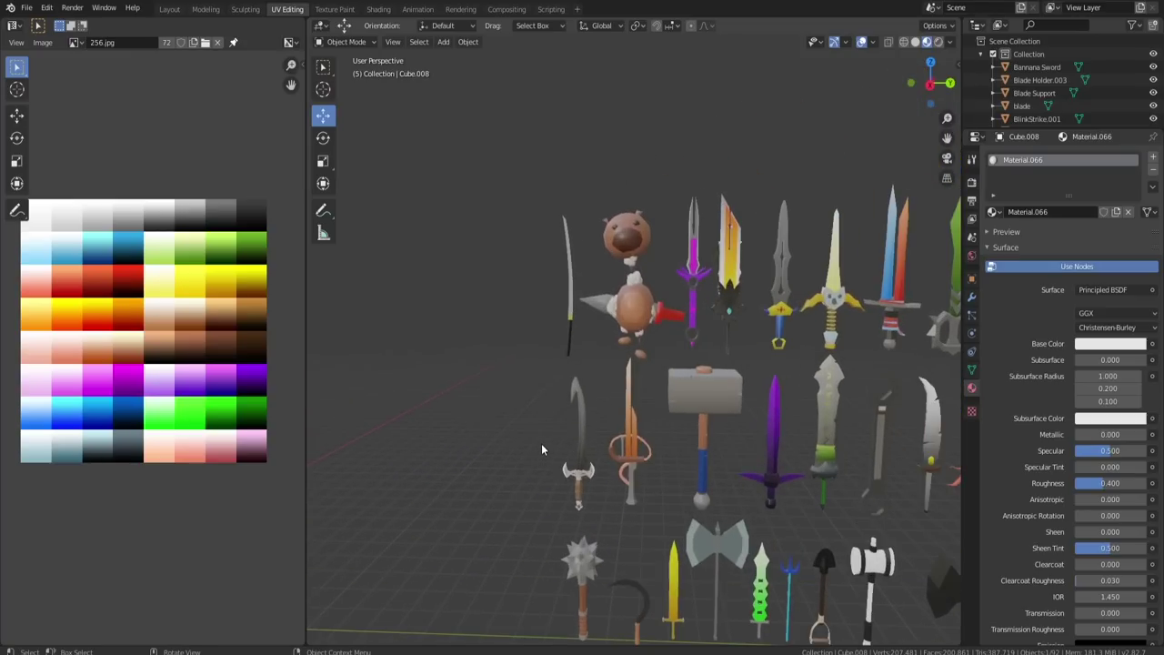
left_click(641, 323)
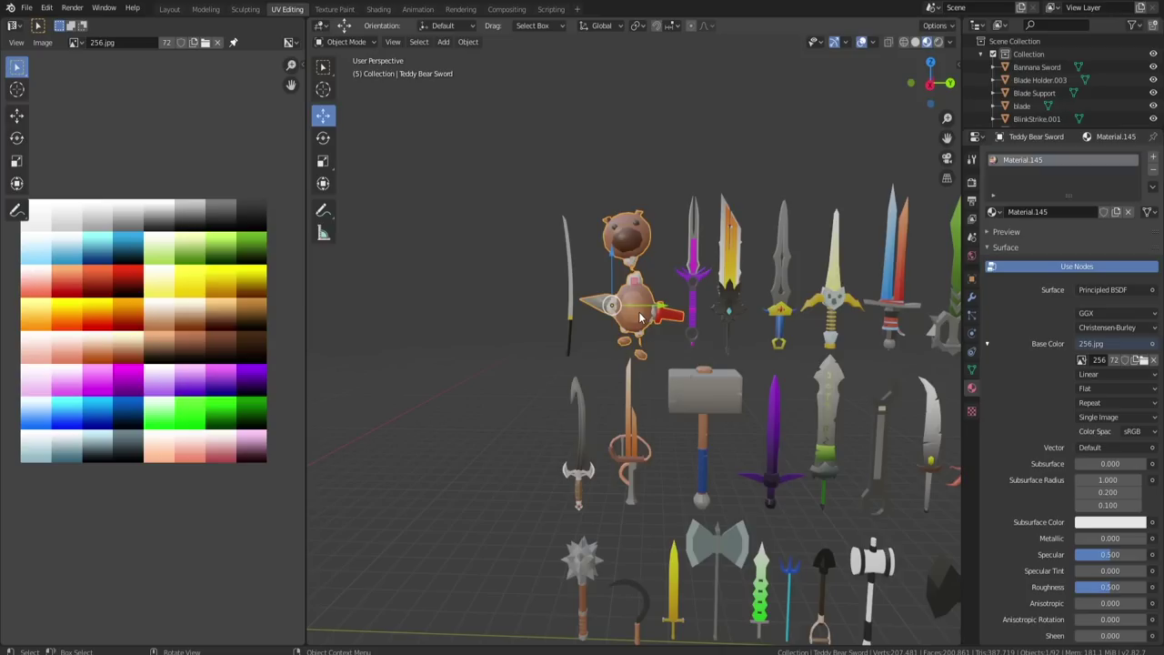
left_click(478, 337)
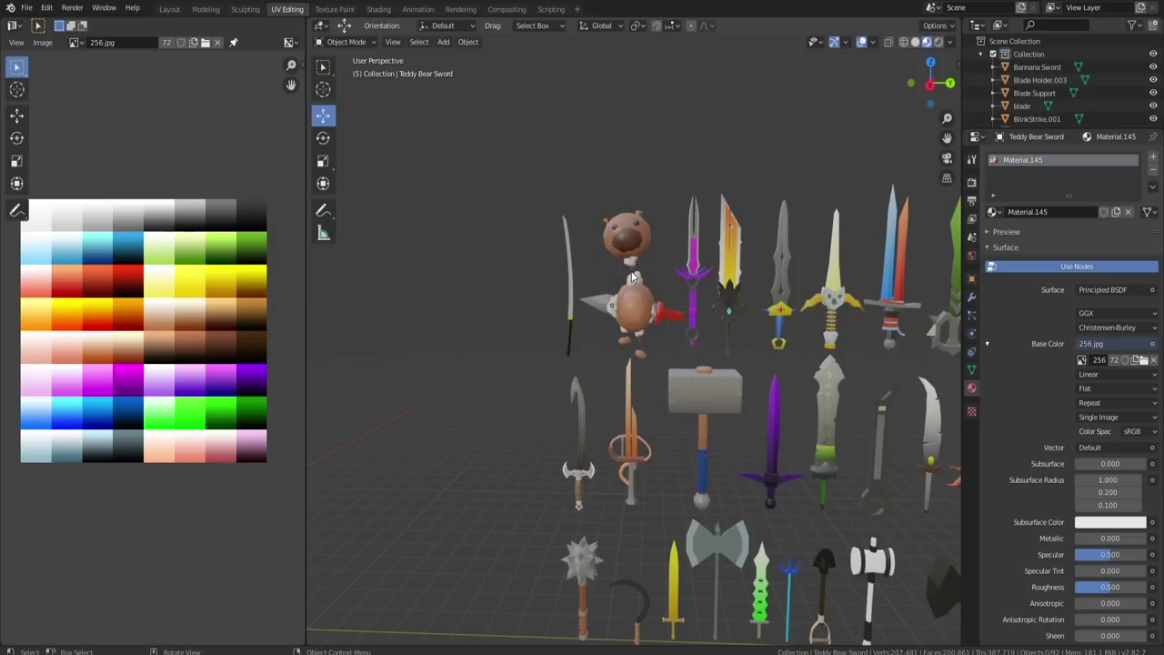
scroll(618, 316, "down", 3)
scroll(676, 393, "down", 3)
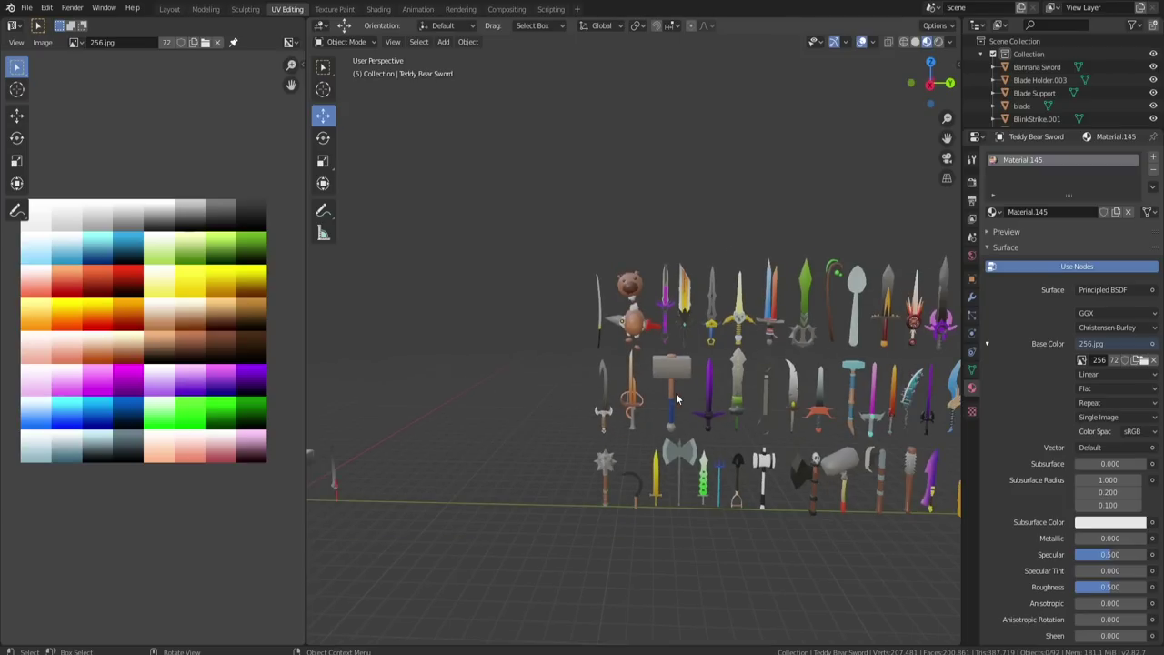
middle_click_drag(524, 434, 686, 385, "shift")
scroll(632, 407, "up", 5)
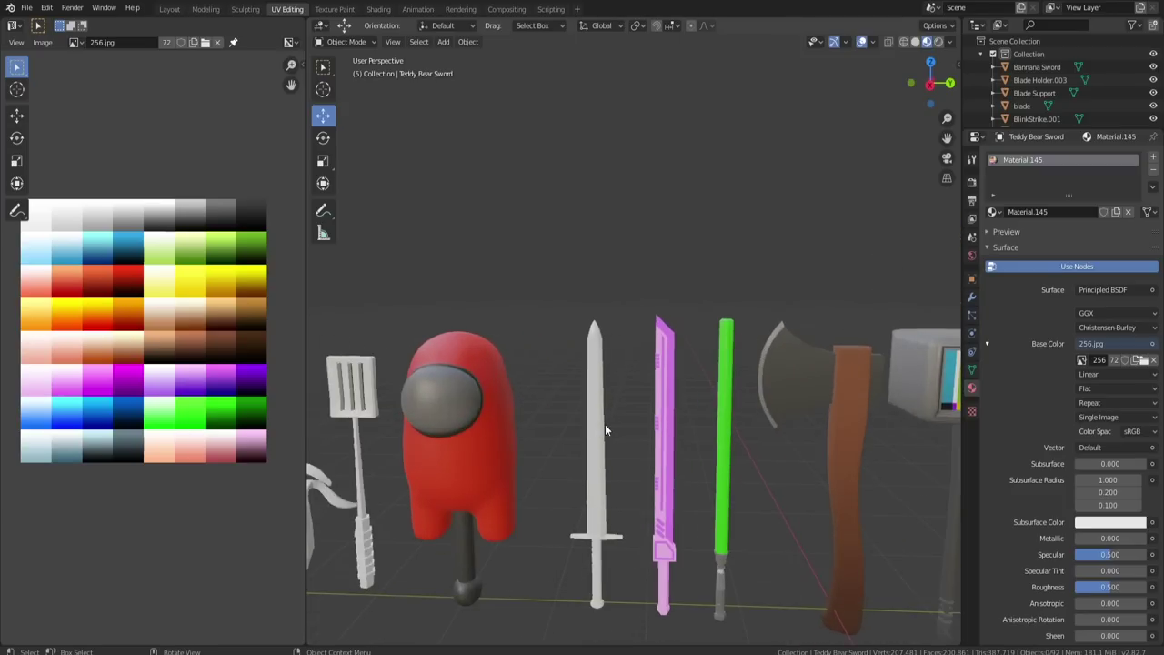
mouse_move(626, 455)
middle_mouse_down()
mouse_move(644, 400)
mouse_move(678, 382)
mouse_move(673, 396)
middle_mouse_up()
left_click(645, 401)
scroll(645, 402, "up", 1)
scroll(673, 404, "up", 1)
scroll(678, 406, "up", 2)
scroll(664, 398, "up", 1)
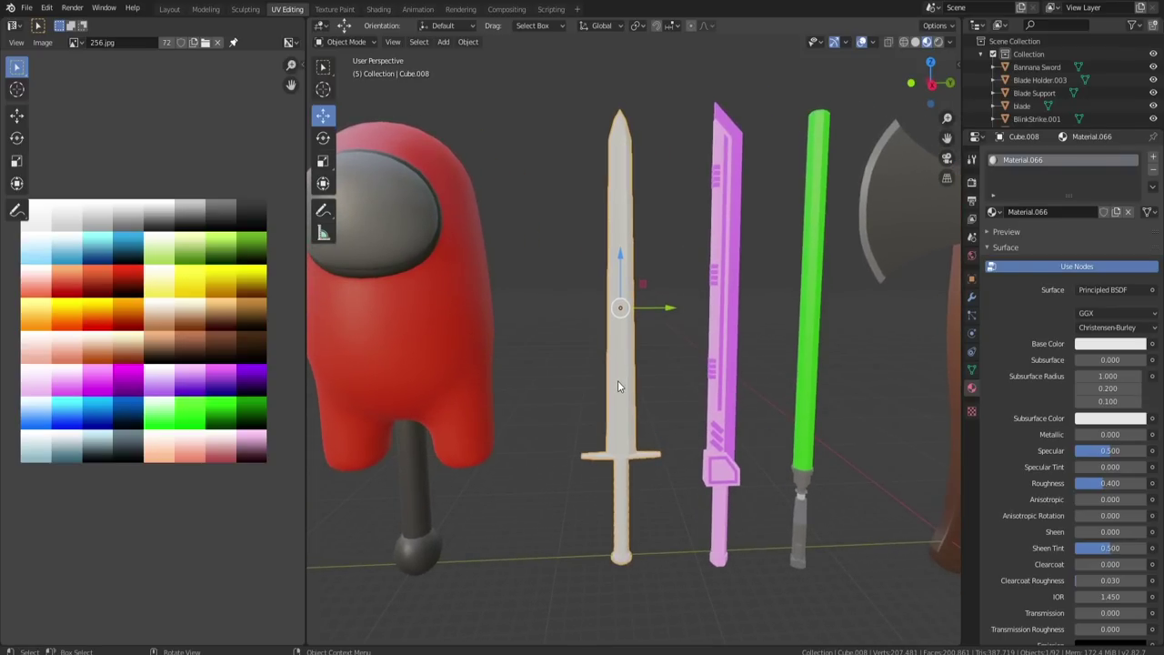
Select the white sword's whole blade and unwrap it with Project From View.
key("Tab")
scroll(627, 354, "up", 2)
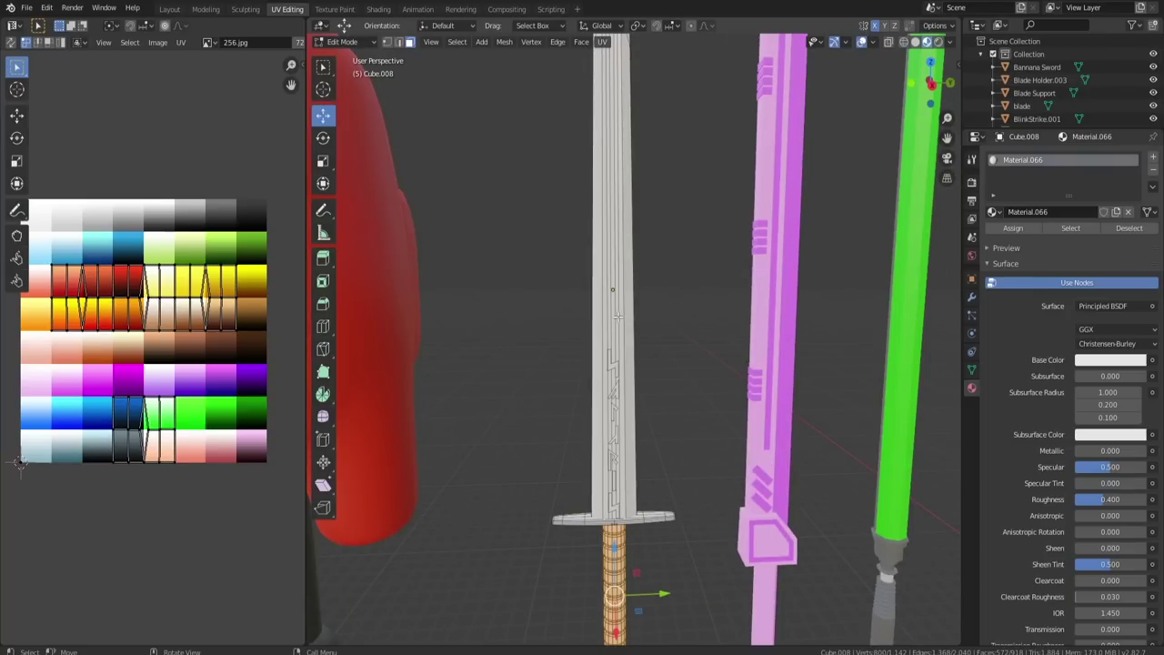
left_click(618, 315)
key("ctrl+l")
mouse_move(618, 316)
middle_mouse_down()
mouse_move(594, 395)
mouse_move(651, 368)
middle_mouse_up()
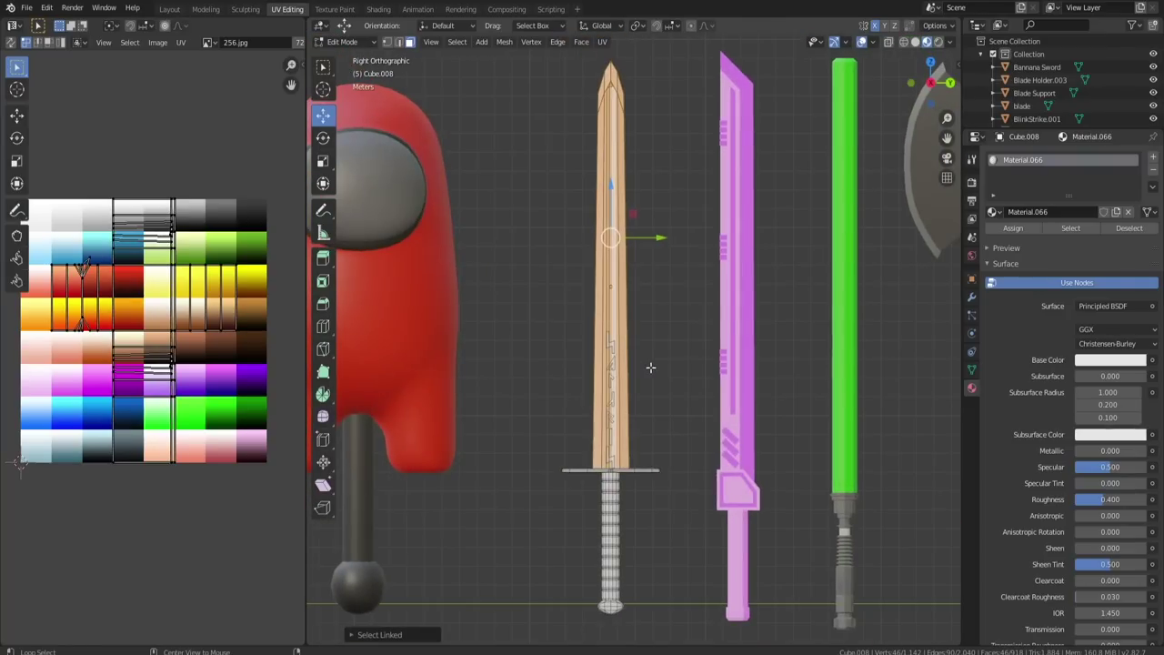
key("u")
left_click(579, 377)
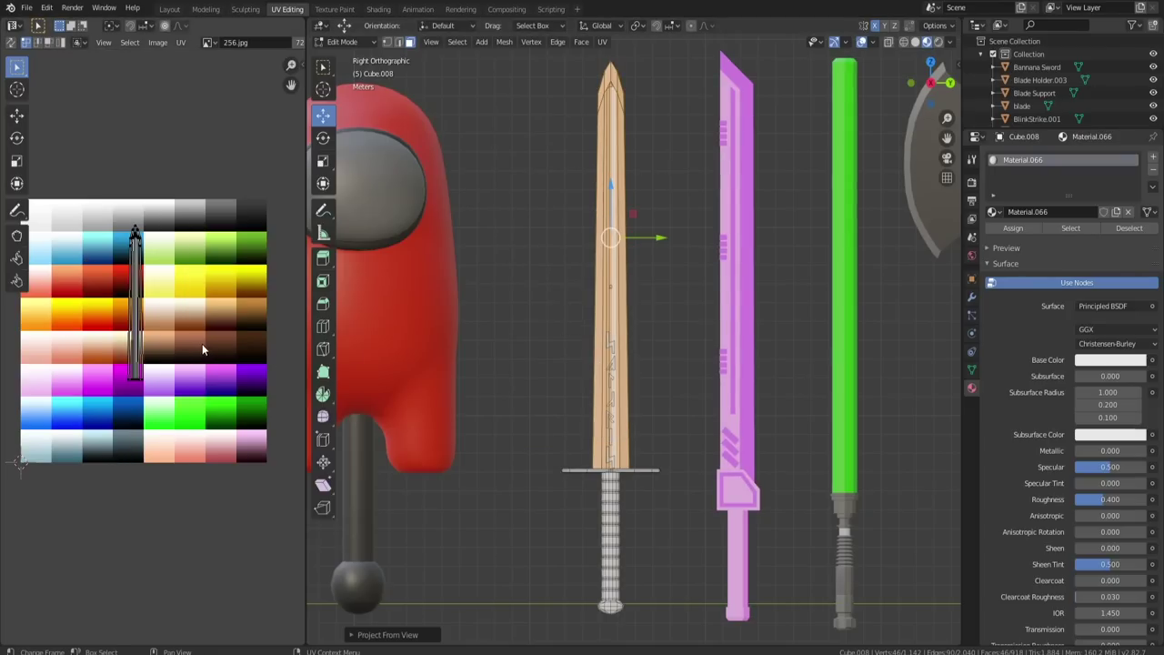
Shrink the blade's UV island and place it on a dark palette swatch.
key("s")
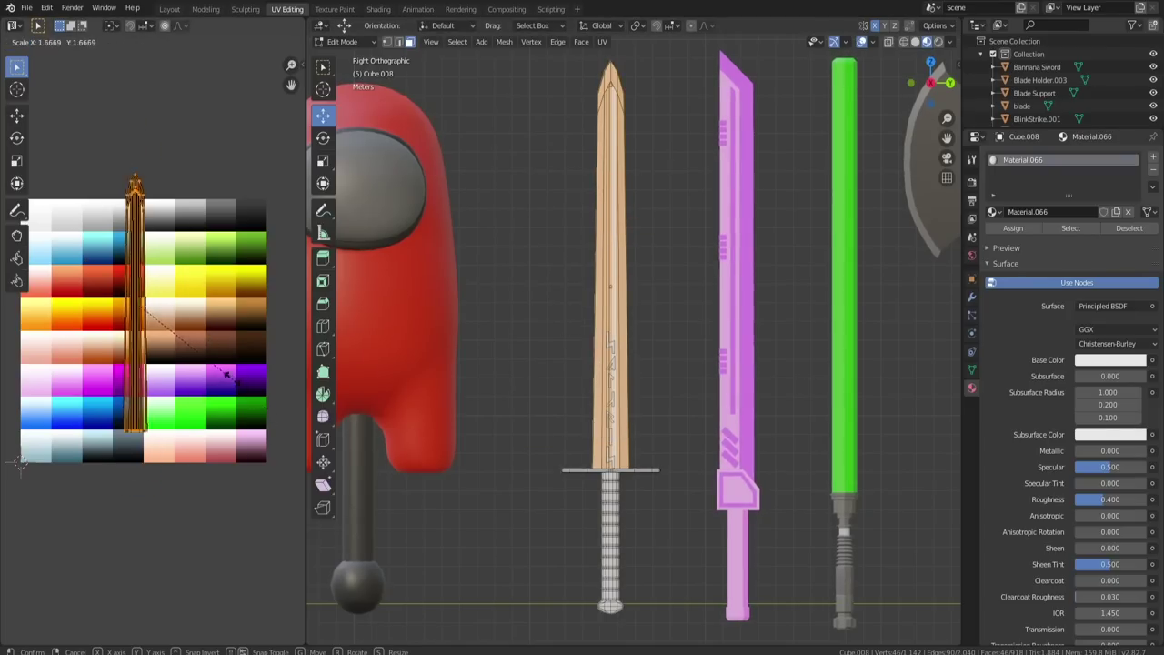
left_click(145, 305)
key("g")
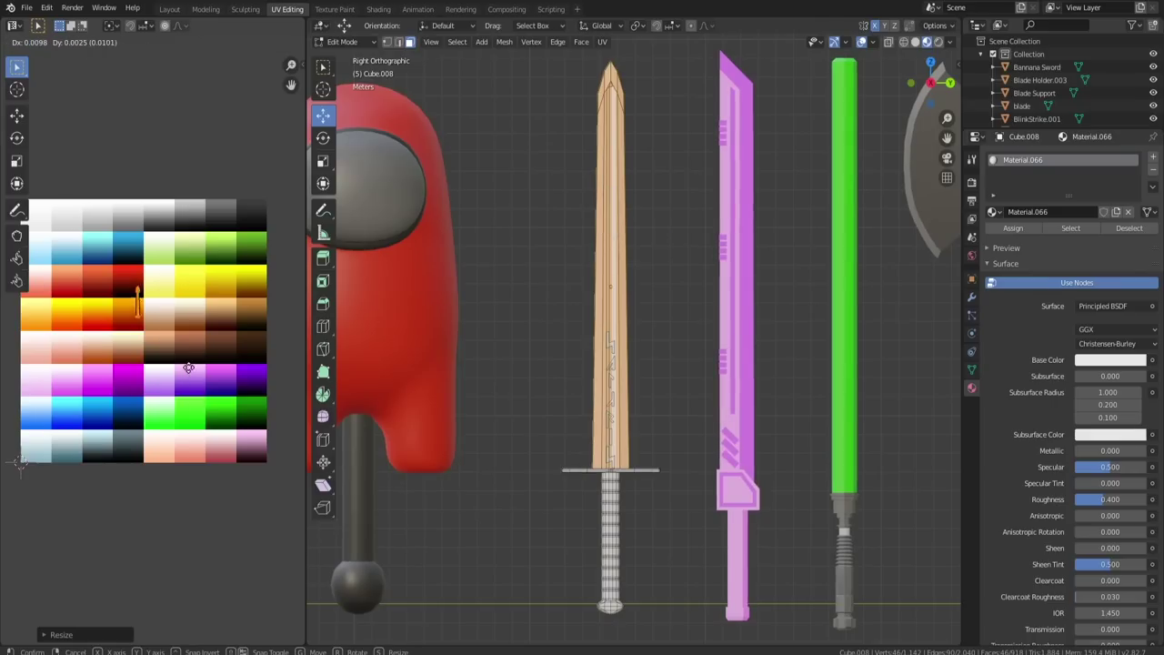
left_click(271, 283)
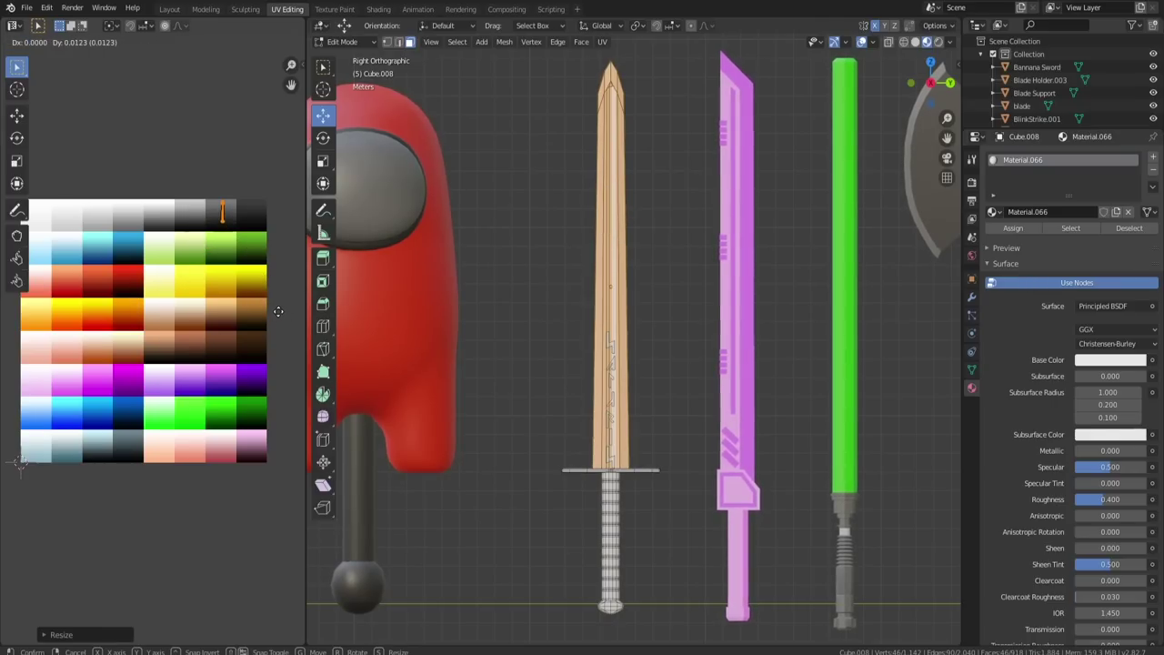
left_click(278, 311)
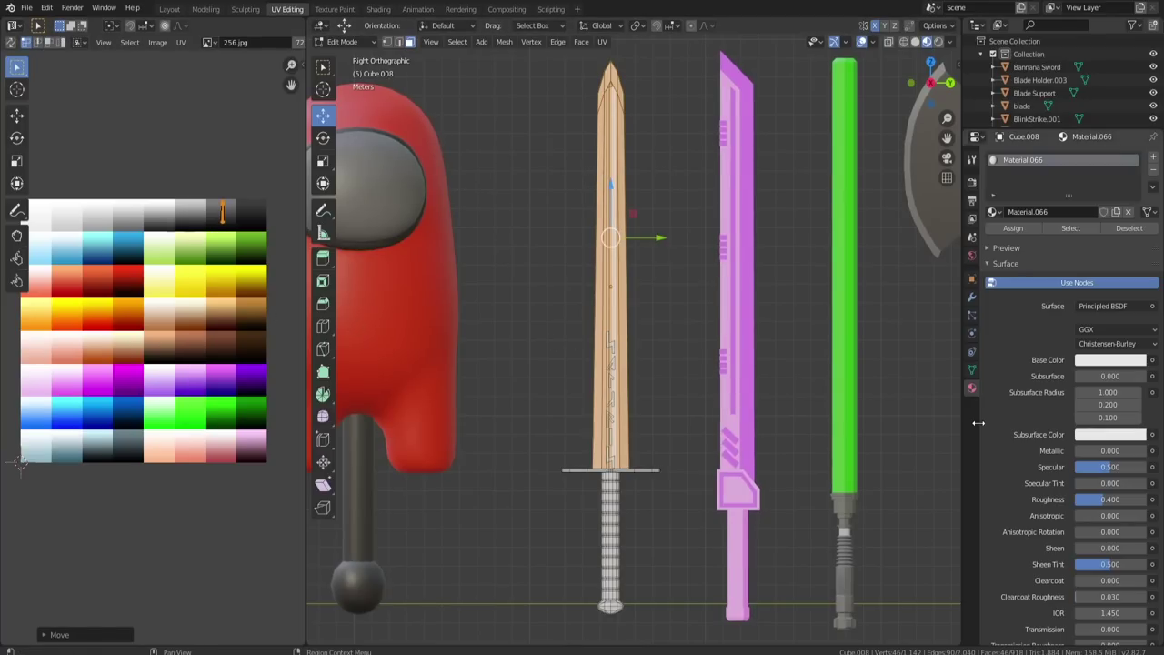
scroll(622, 361, "up", 5)
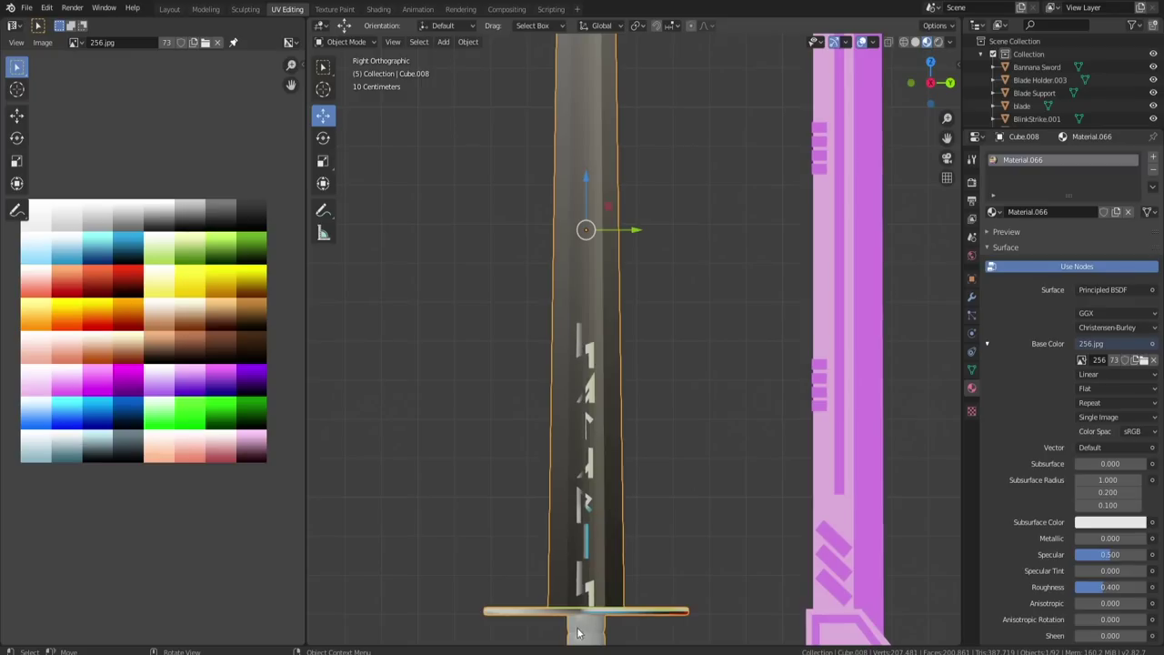
Select the blade's rune pieces and scale their UVs by 0.1 so they turn green.
key("Tab")
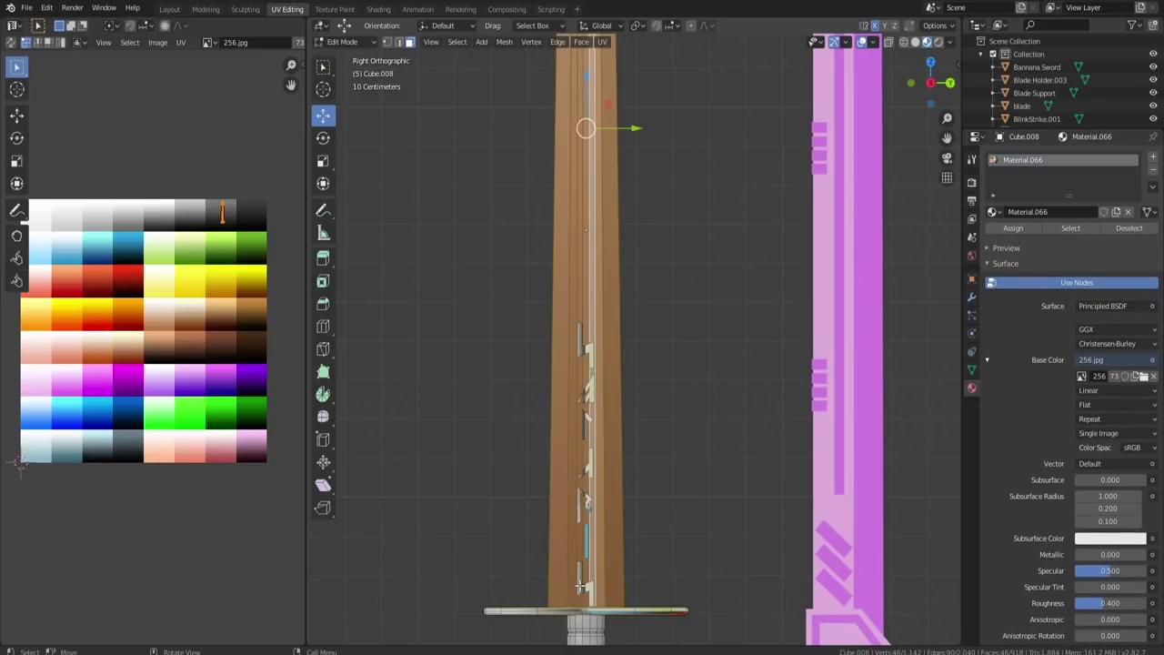
scroll(580, 587, "up", 2)
key("alt+a")
key("l")
key("l")
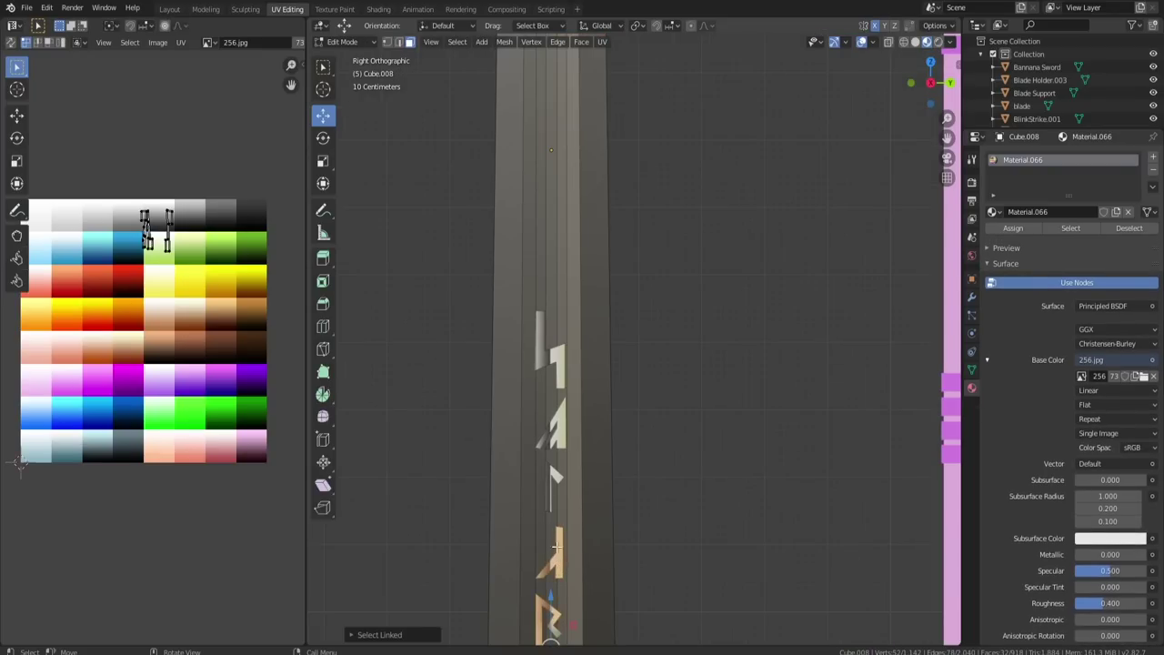
key("l")
key("l")
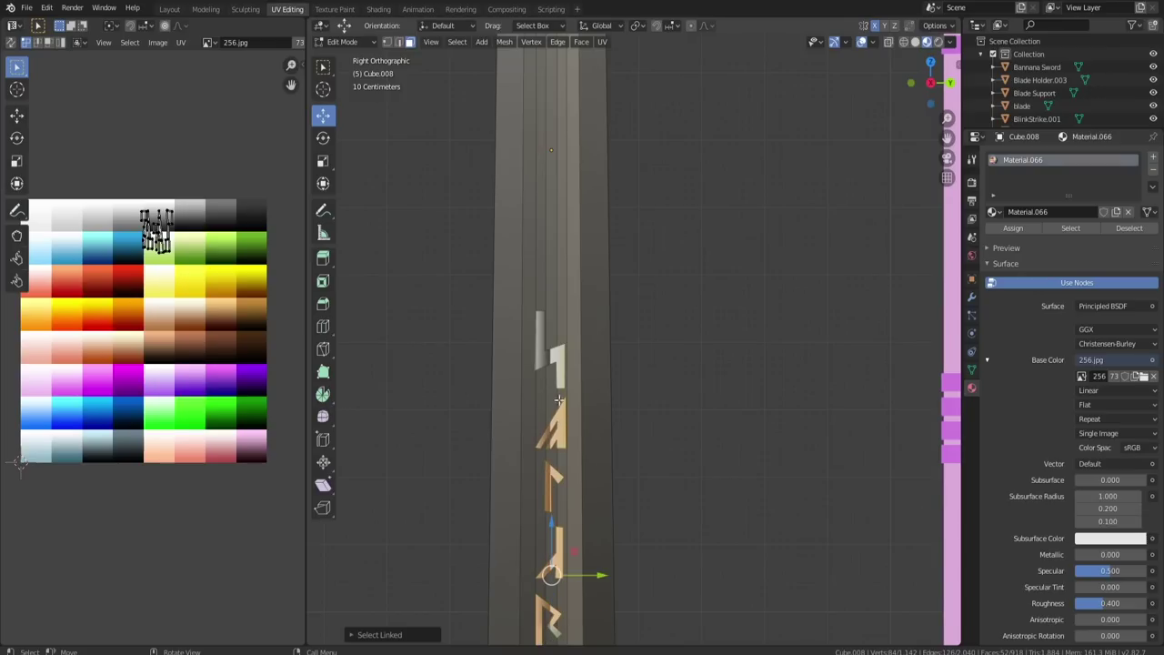
scroll(558, 425, "down", 3)
scroll(577, 428, "down", 2)
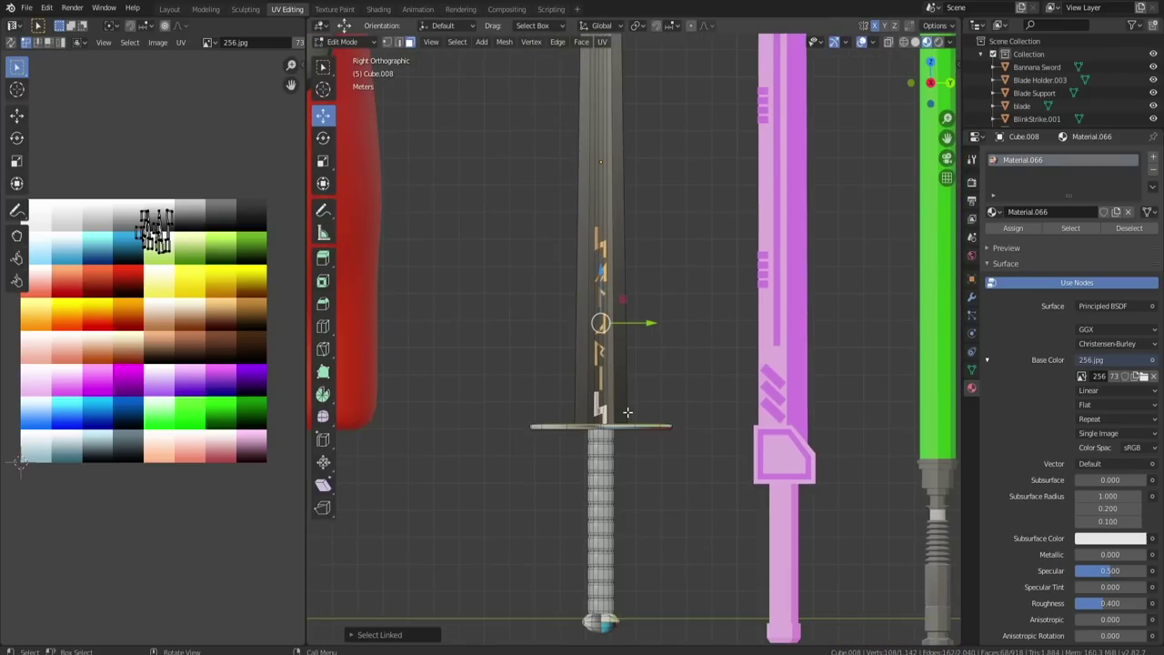
scroll(628, 412, "down", 5)
scroll(623, 418, "up", 4)
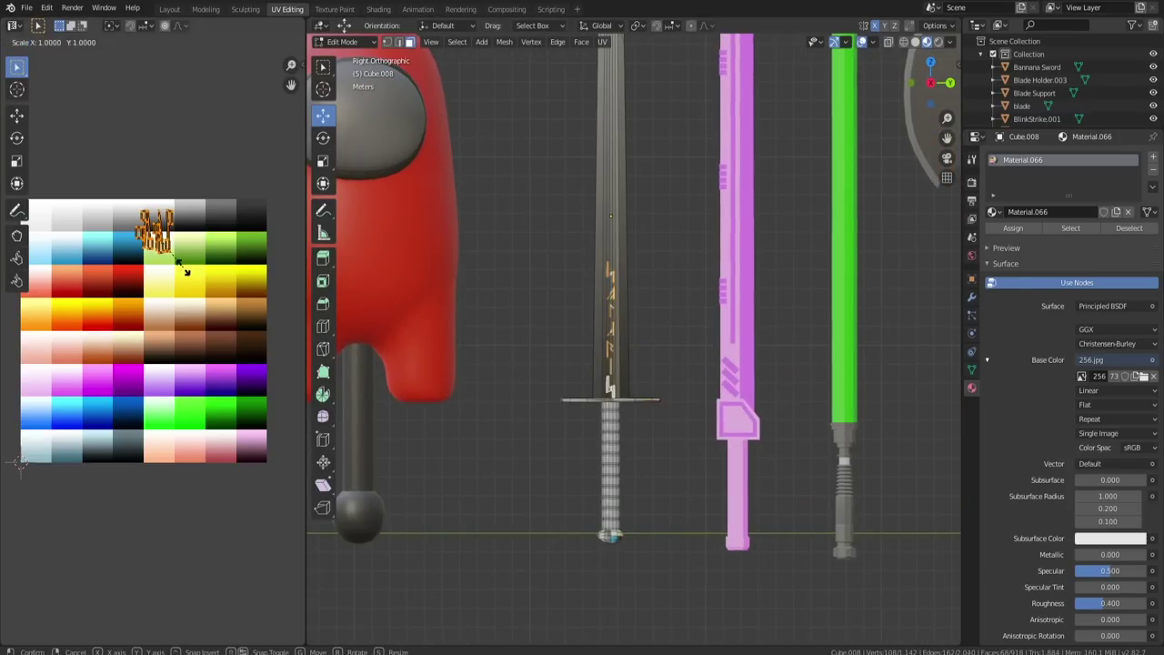
type("s0.1")
key("Return")
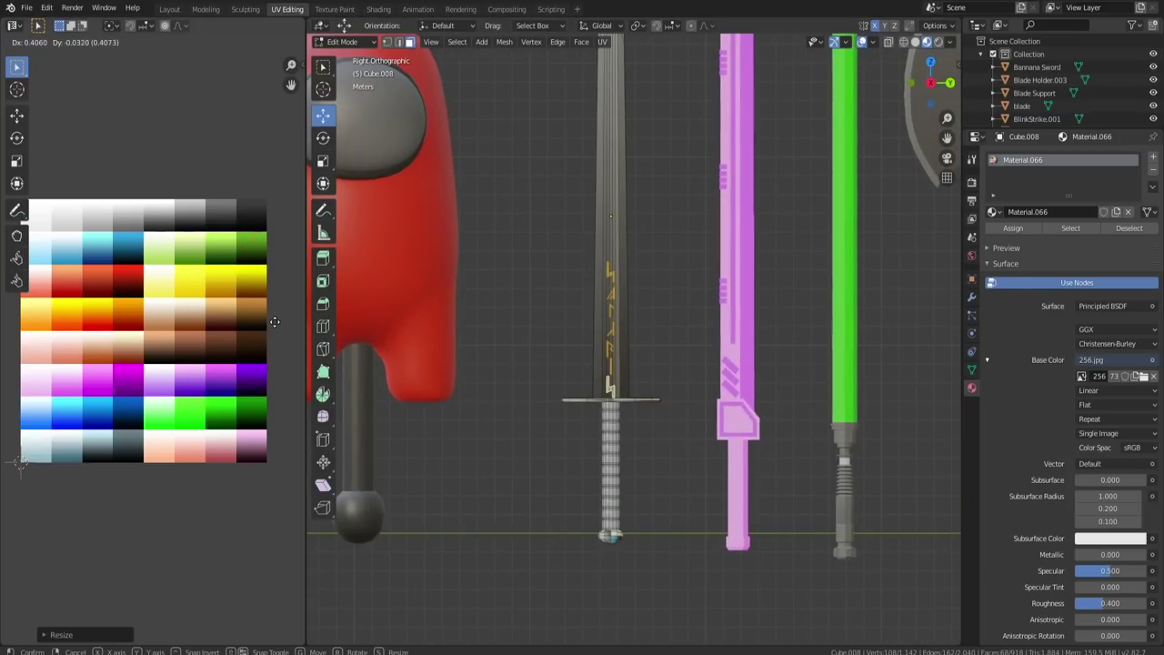
key("Tab")
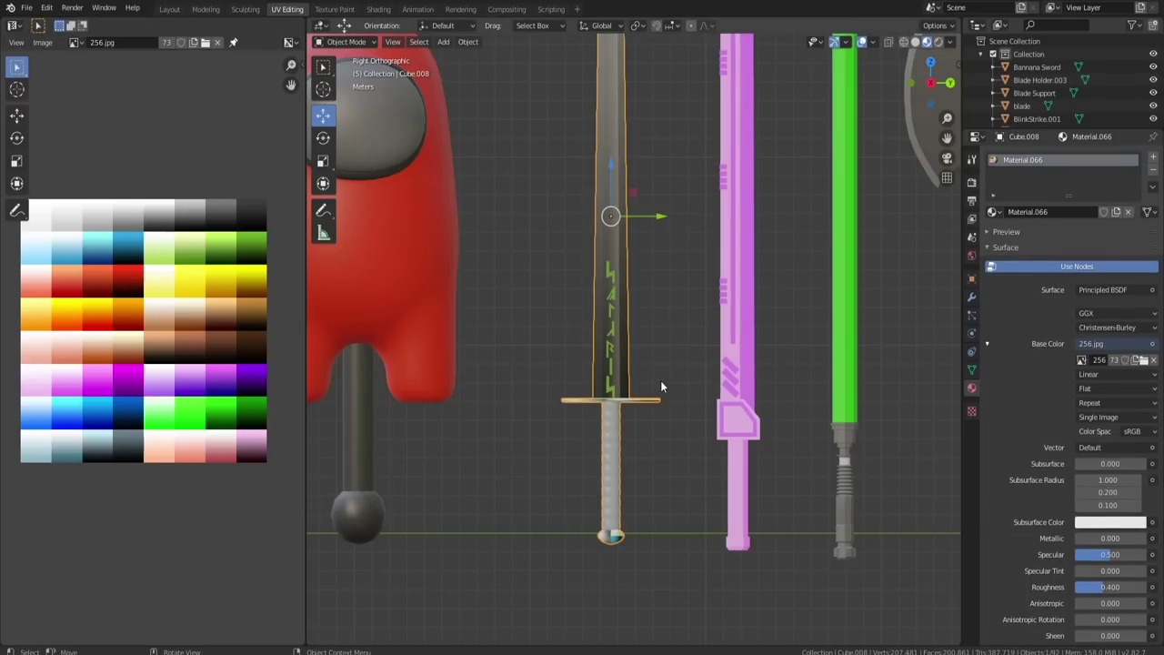
scroll(660, 386, "up", 3)
key("Tab")
mouse_move(653, 381)
middle_mouse_down()
mouse_move(641, 502)
mouse_move(578, 628)
mouse_move(631, 429)
middle_mouse_up()
Collapse the crossguard's UVs to a point and place them on a red swatch.
key("l")
key("l")
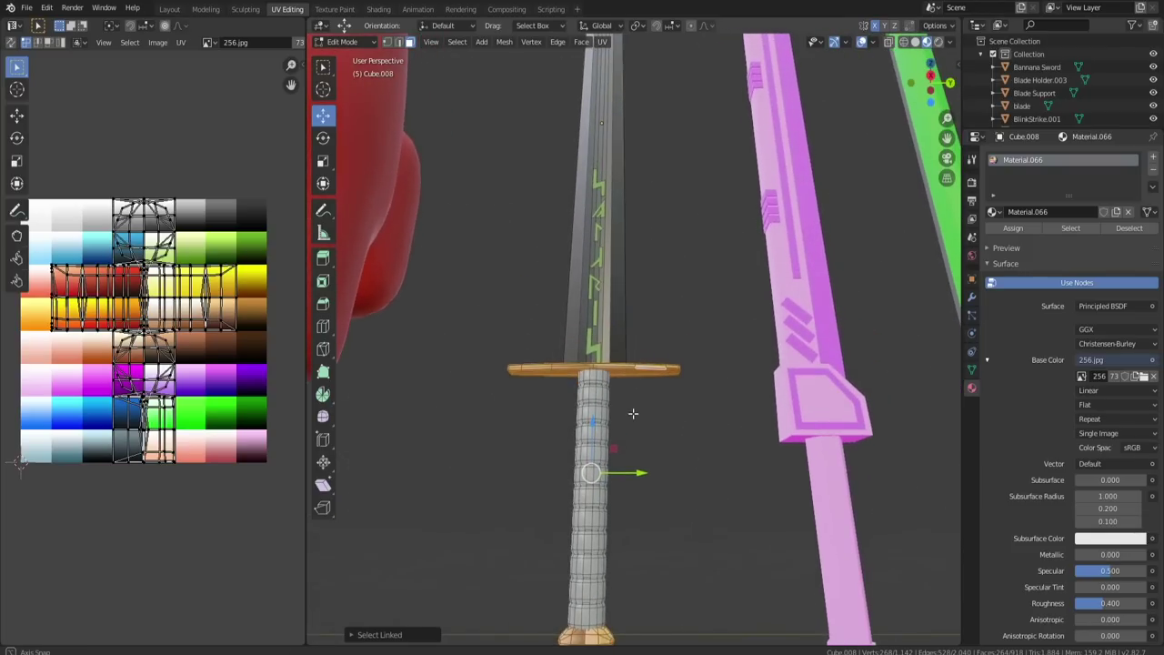
scroll(630, 429, "down", 3)
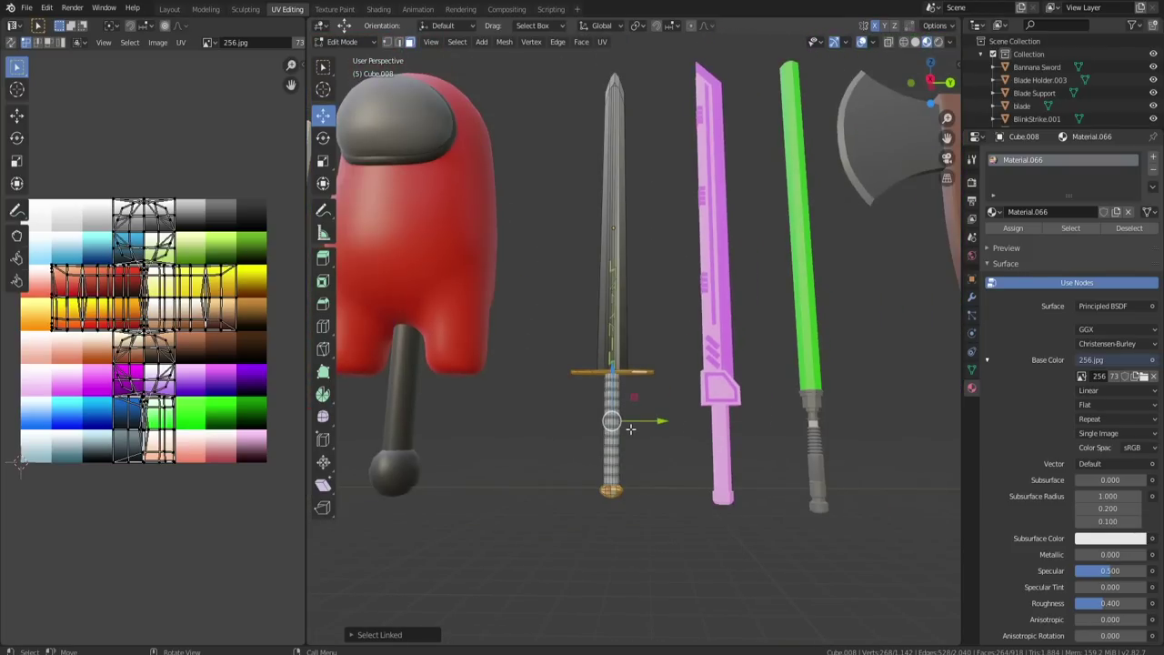
type("a")
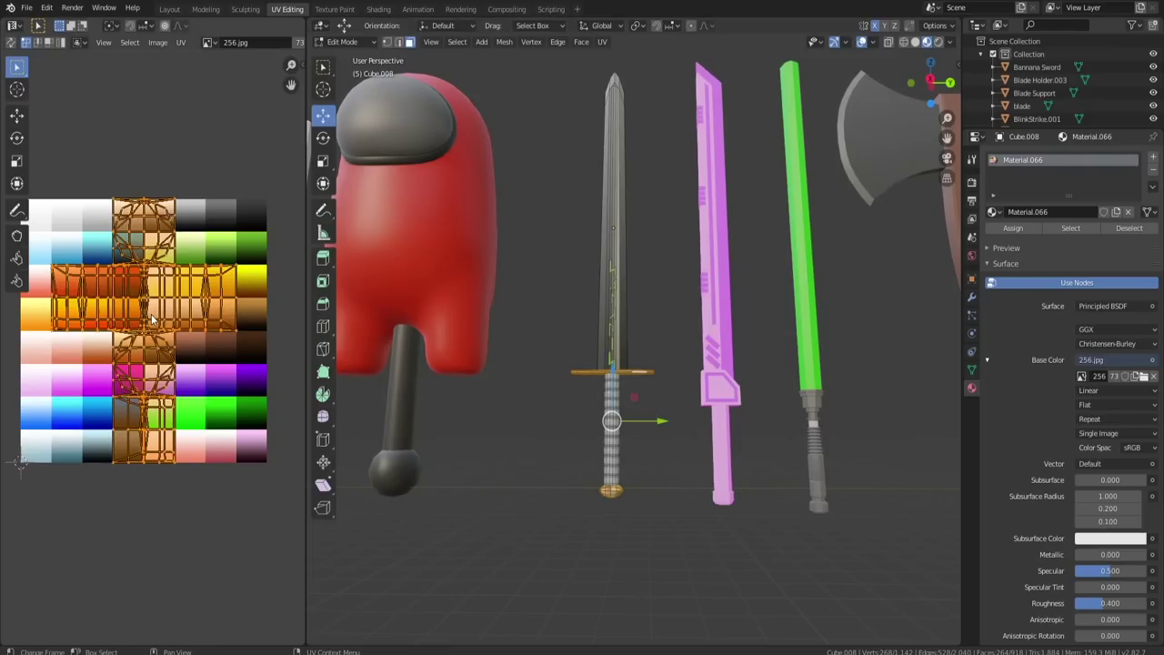
type("s0")
key("Return")
key("g")
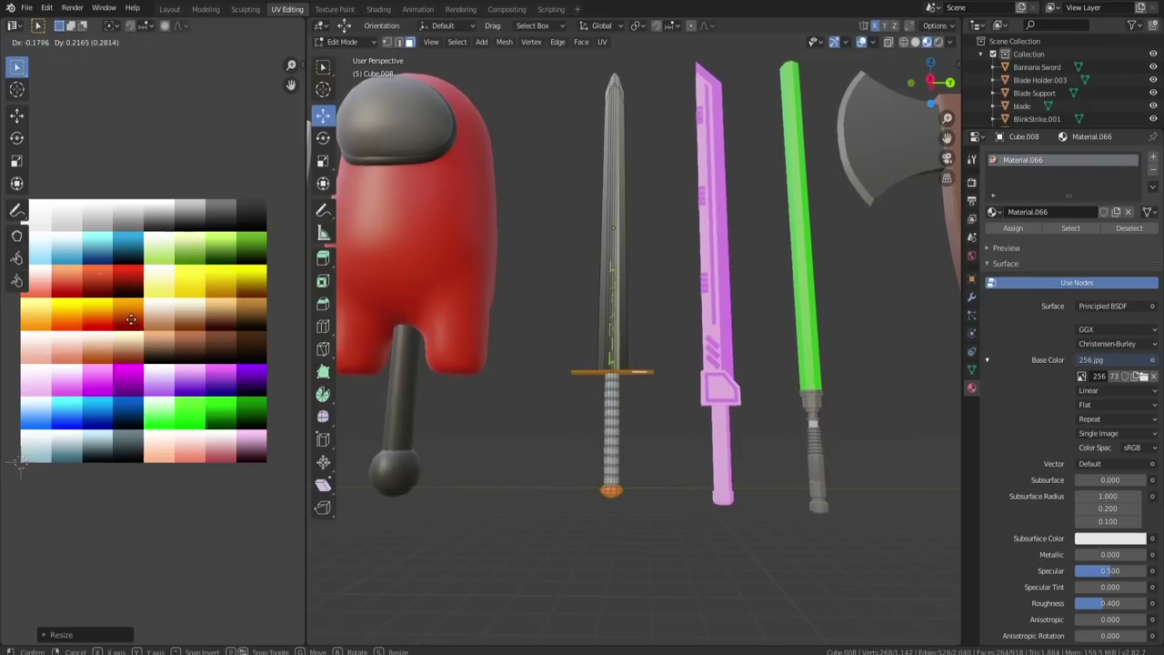
left_click(102, 338)
key("Tab")
mouse_move(519, 438)
middle_mouse_down()
mouse_move(511, 476)
mouse_move(538, 450)
middle_mouse_up()
Move the connected hilt's UVs onto a palette swatch and inspect the hilt.
key("Tab")
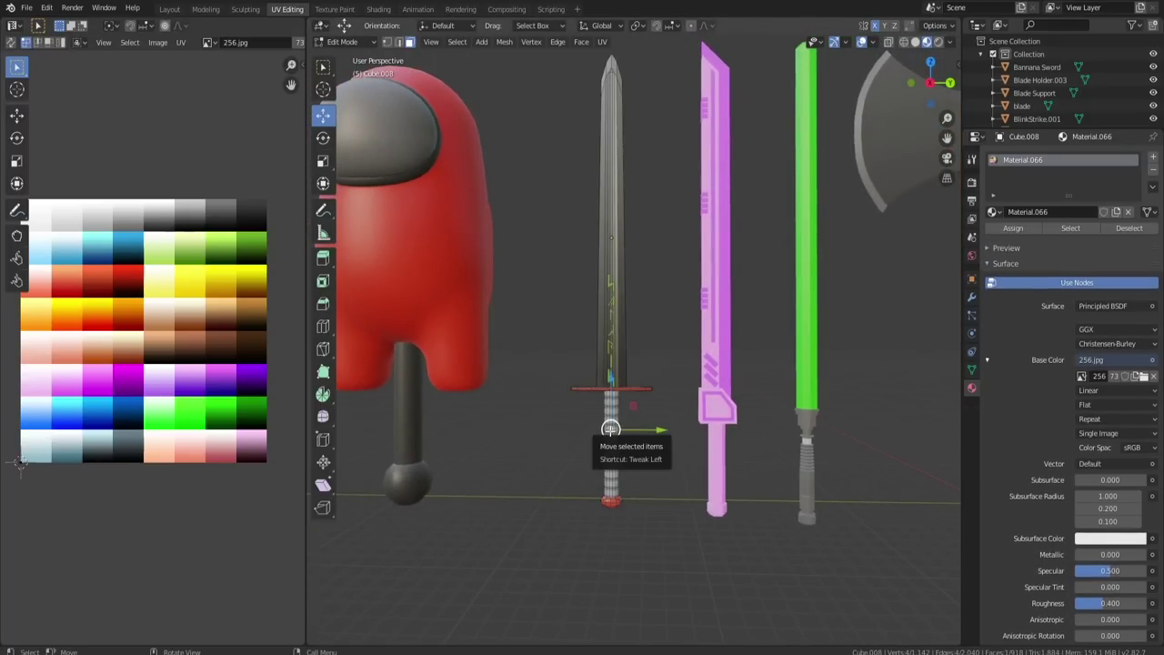
scroll(612, 433, "up", 2)
key("l")
key("g")
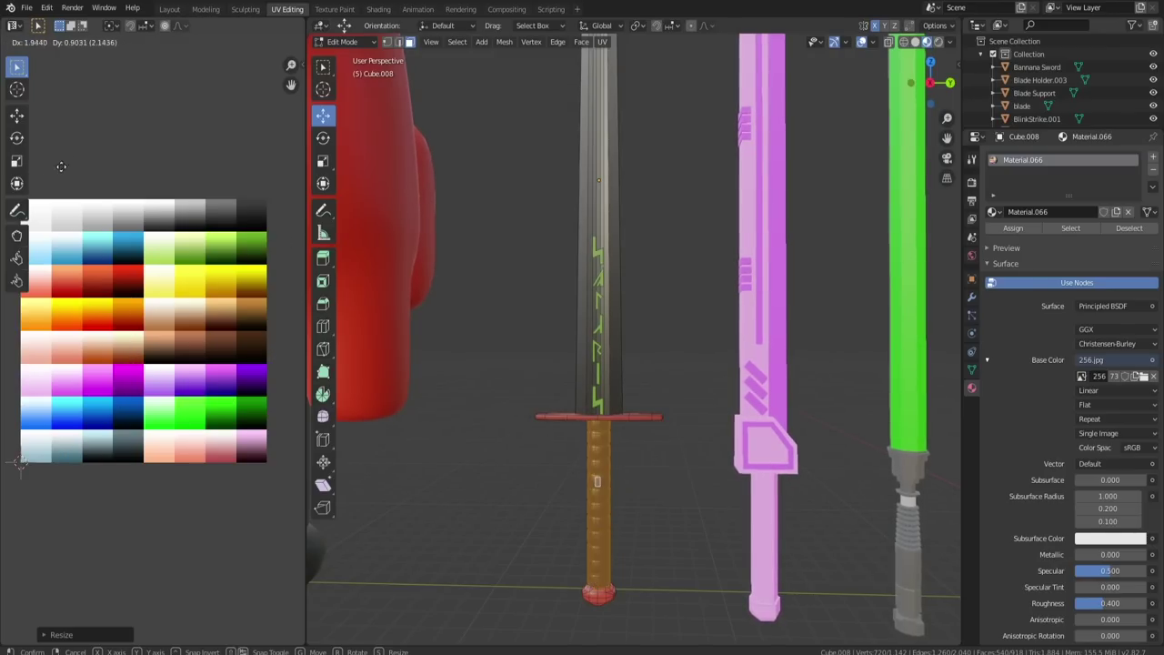
left_click(293, 256)
key("Tab")
scroll(612, 437, "down", 3)
scroll(612, 438, "down", 3)
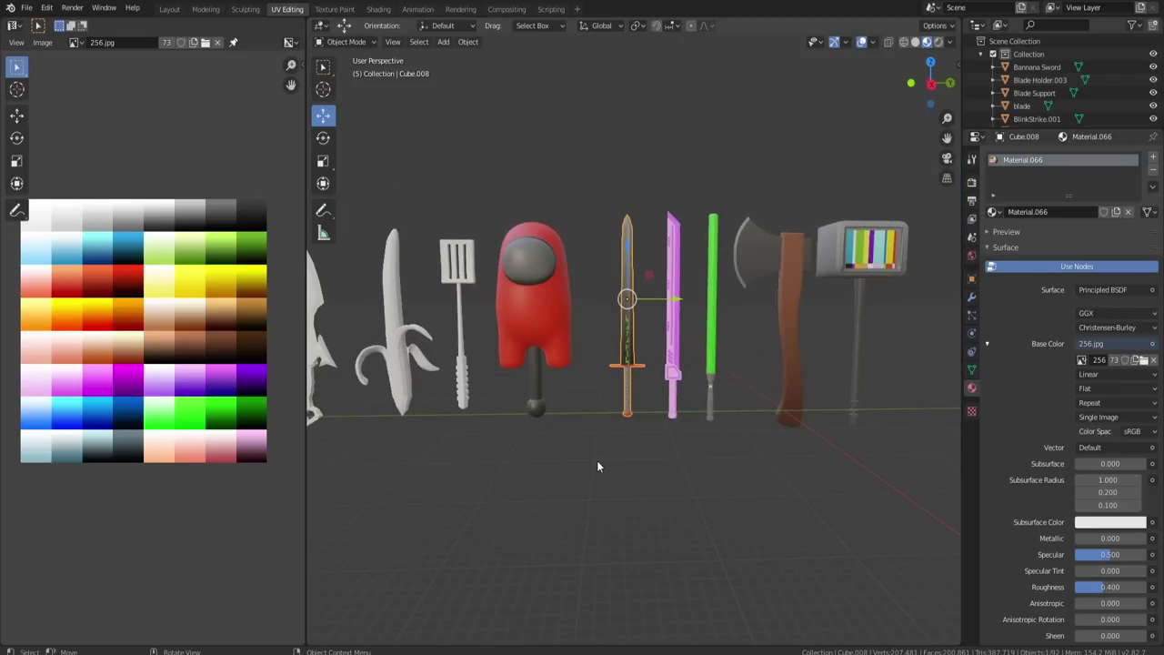
left_click(597, 460)
scroll(594, 448, "up", 6)
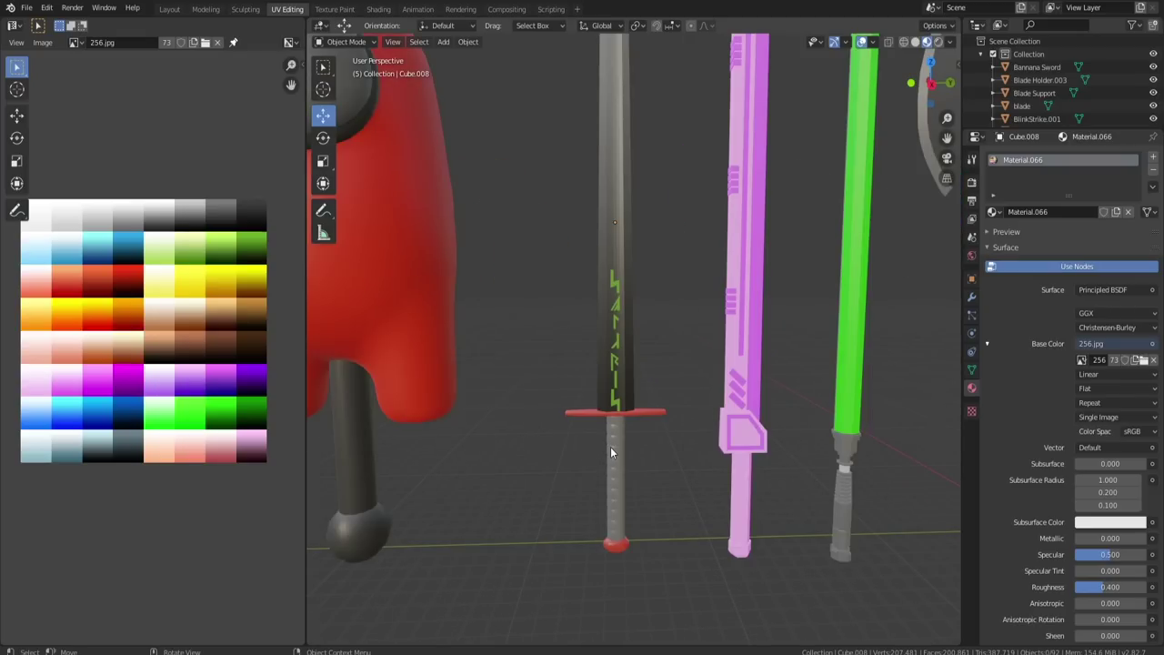
key("Tab")
key("Tab")
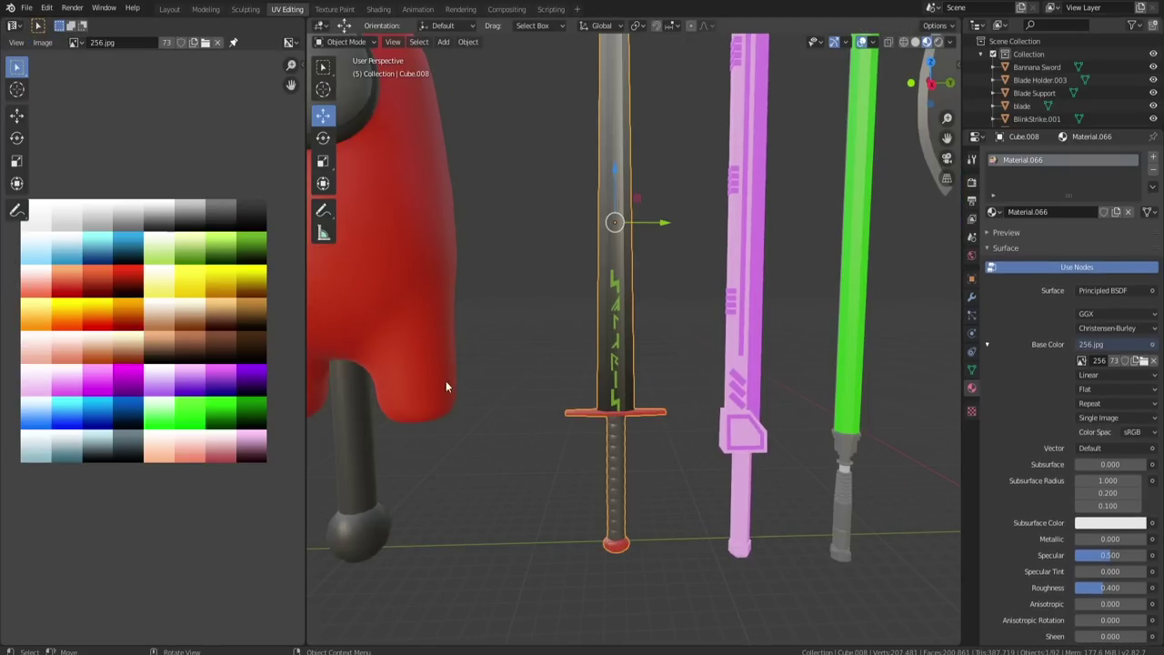
scroll(446, 380, "down", 2)
scroll(532, 436, "down", 2)
Give the spatula a new material with an image texture on its base colour.
middle_click_drag(557, 411, 784, 442, "shift")
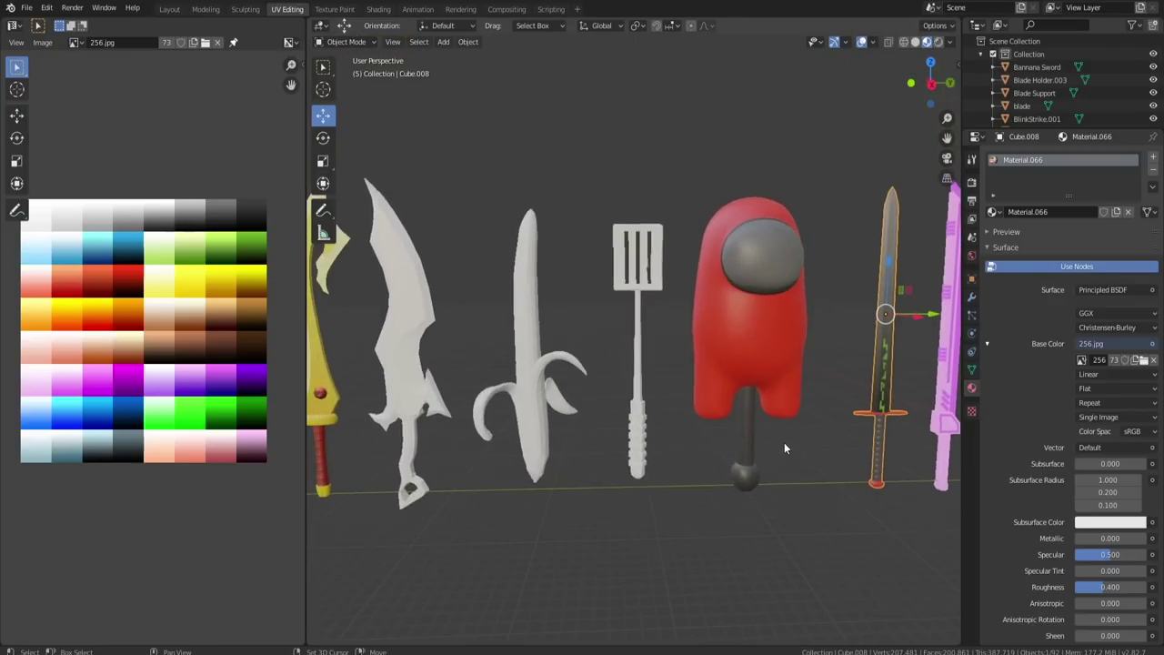
left_click(640, 294)
key("KP_Decimal")
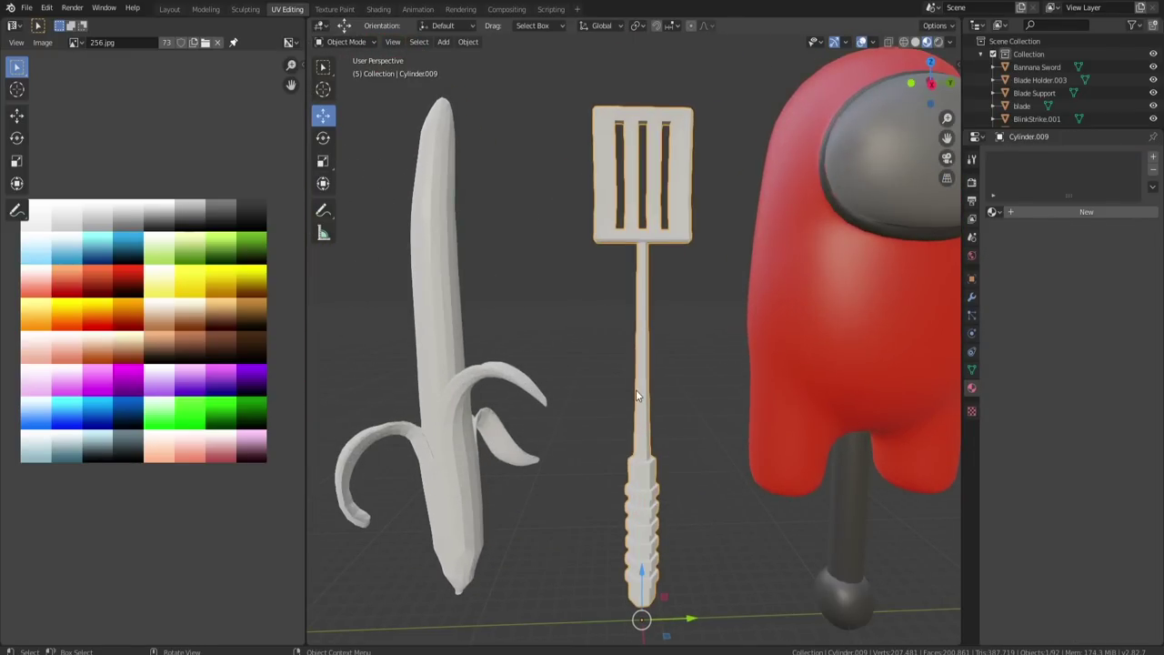
left_click(636, 389)
left_click(1050, 218)
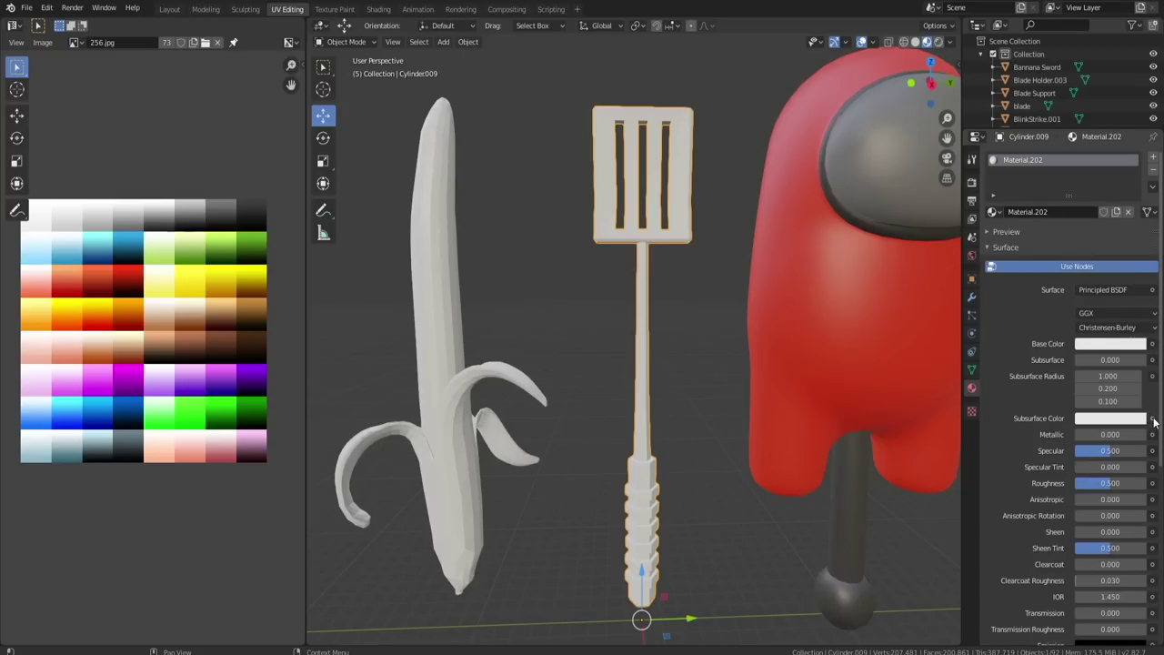
left_click(1151, 417)
left_click(908, 504)
middle_click_drag(625, 405, 631, 420)
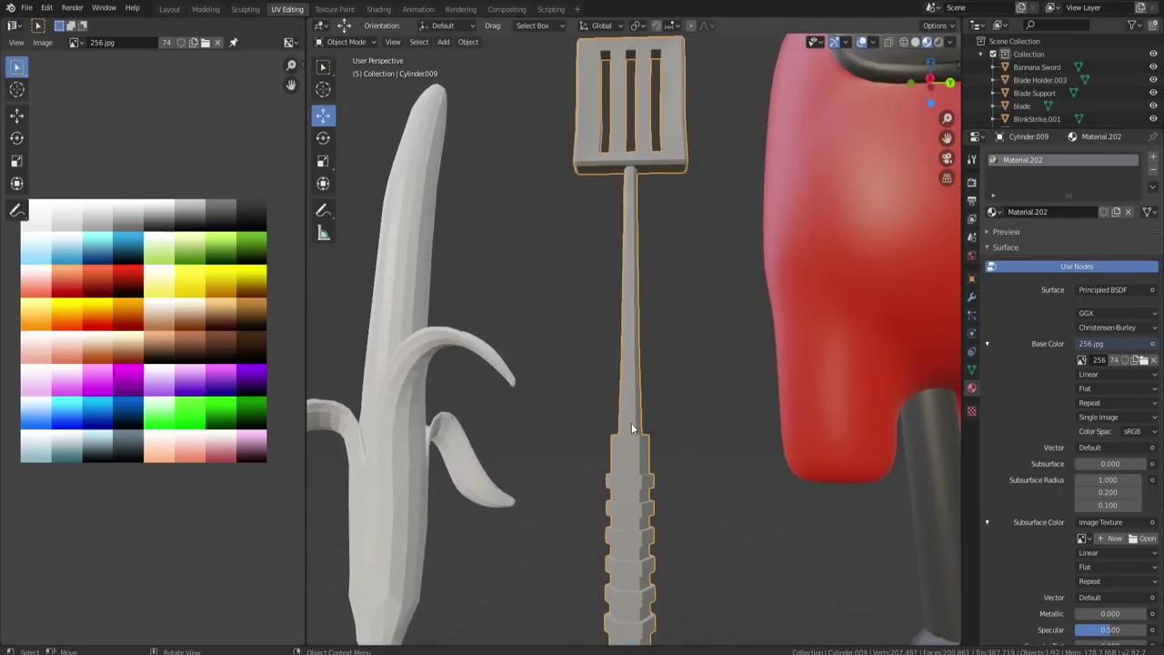
scroll(631, 423, "down", 5)
Select the spatula handle's faces in wireframe view for black, then return to solid shading.
key("z")
left_click(576, 427)
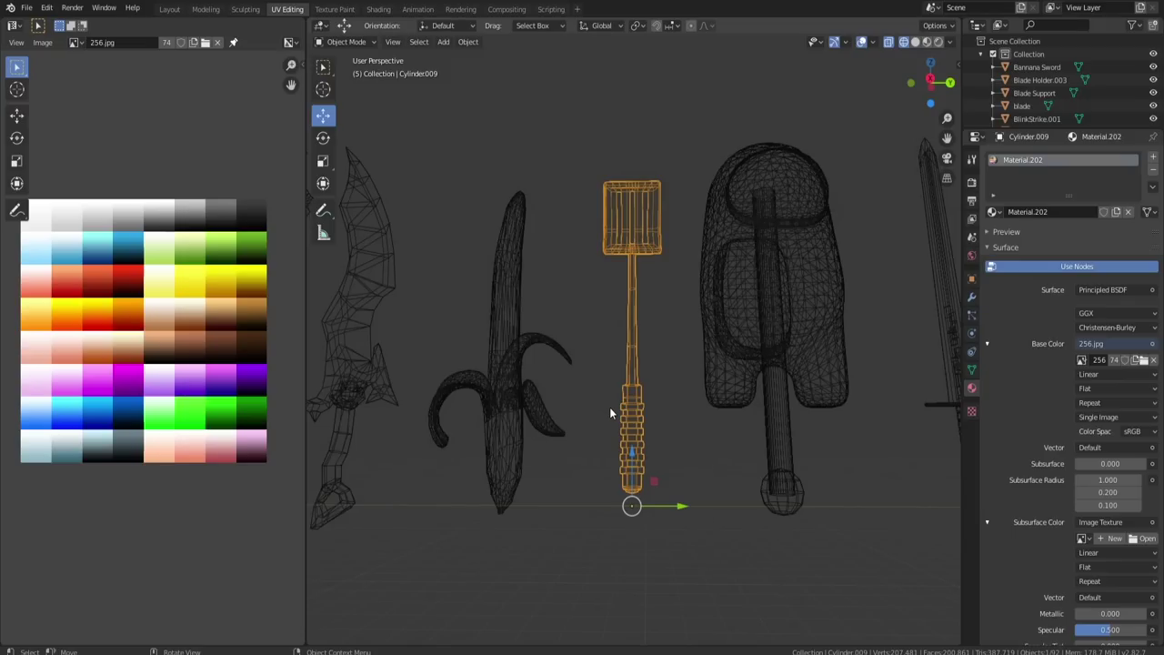
key("Tab")
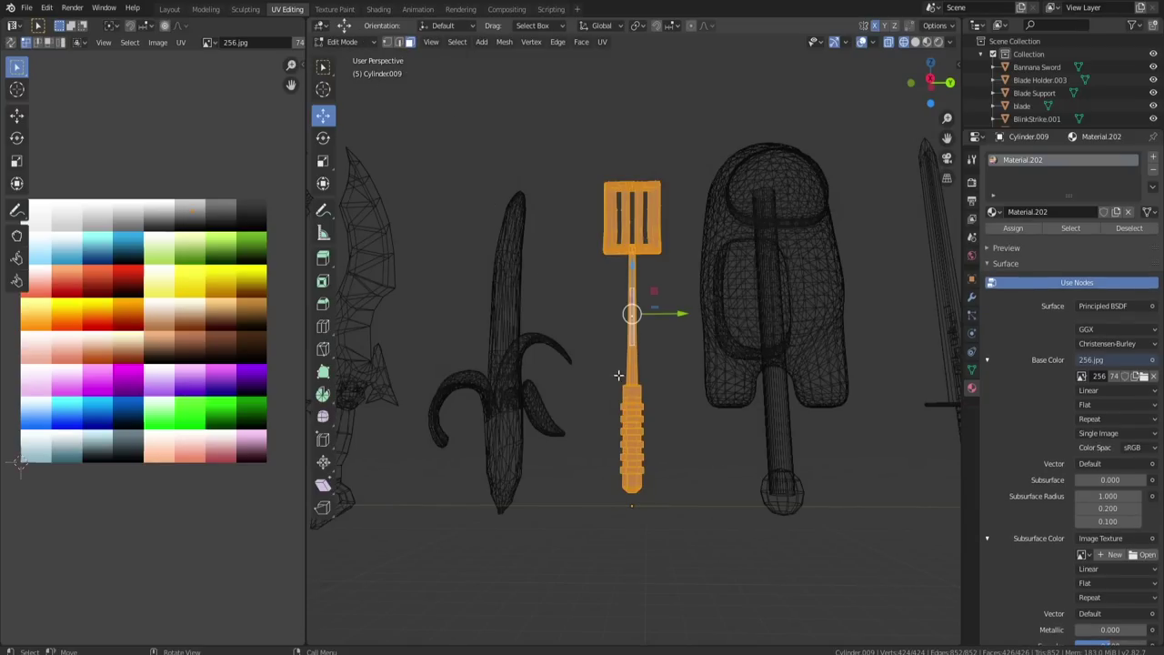
left_click(615, 383)
left_click_drag(611, 381, 678, 506)
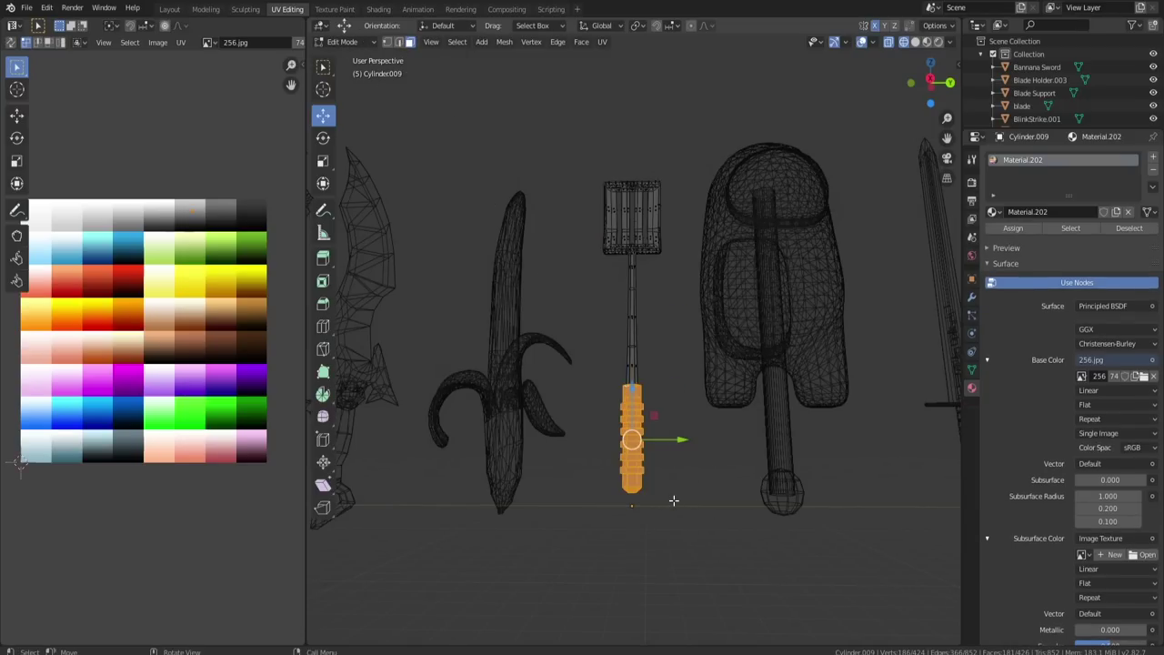
key("Tab")
key("z")
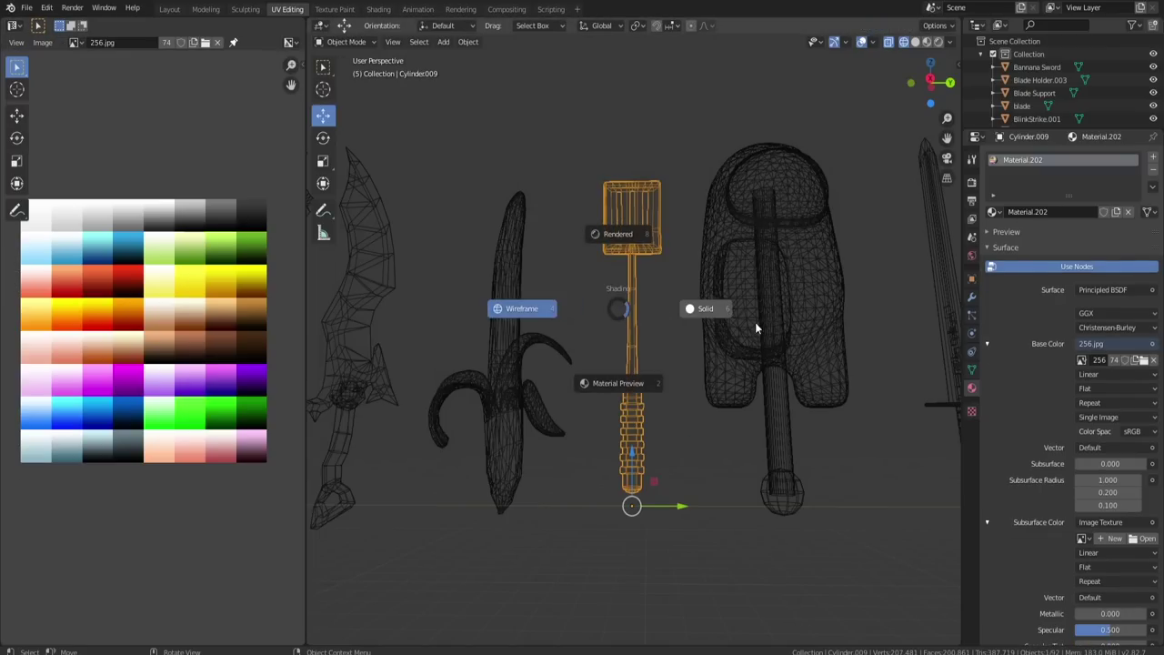
left_click(704, 308)
scroll(698, 307, "down", 3)
middle_click_drag(698, 308, 667, 382)
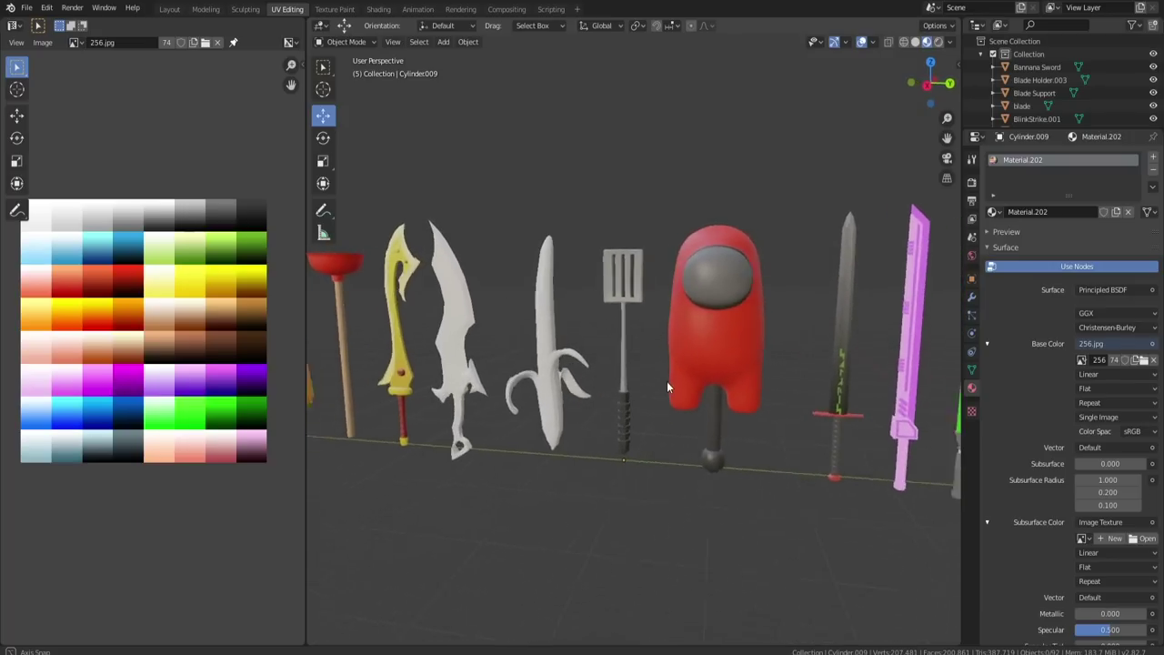
scroll(752, 381, "up", 5)
left_click(688, 426)
scroll(688, 427, "up", 2)
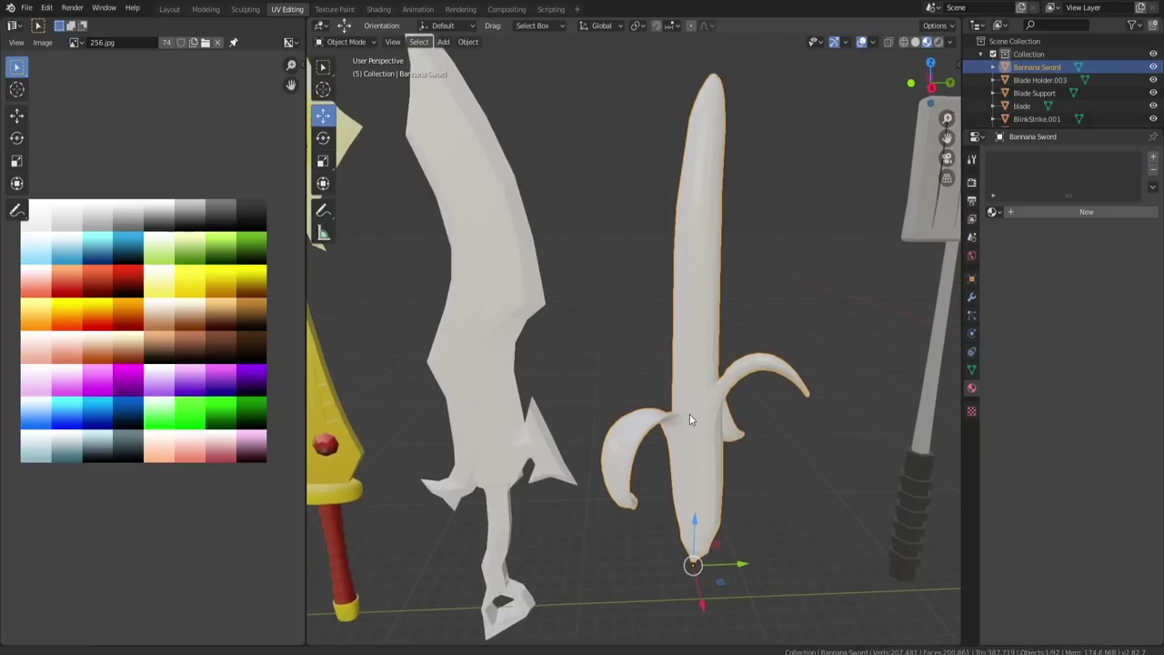
scroll(684, 428, "up", 1)
Select the banana sword's connected peel pieces in Edit Mode.
key("Tab")
scroll(679, 438, "up", 2)
left_click(725, 499)
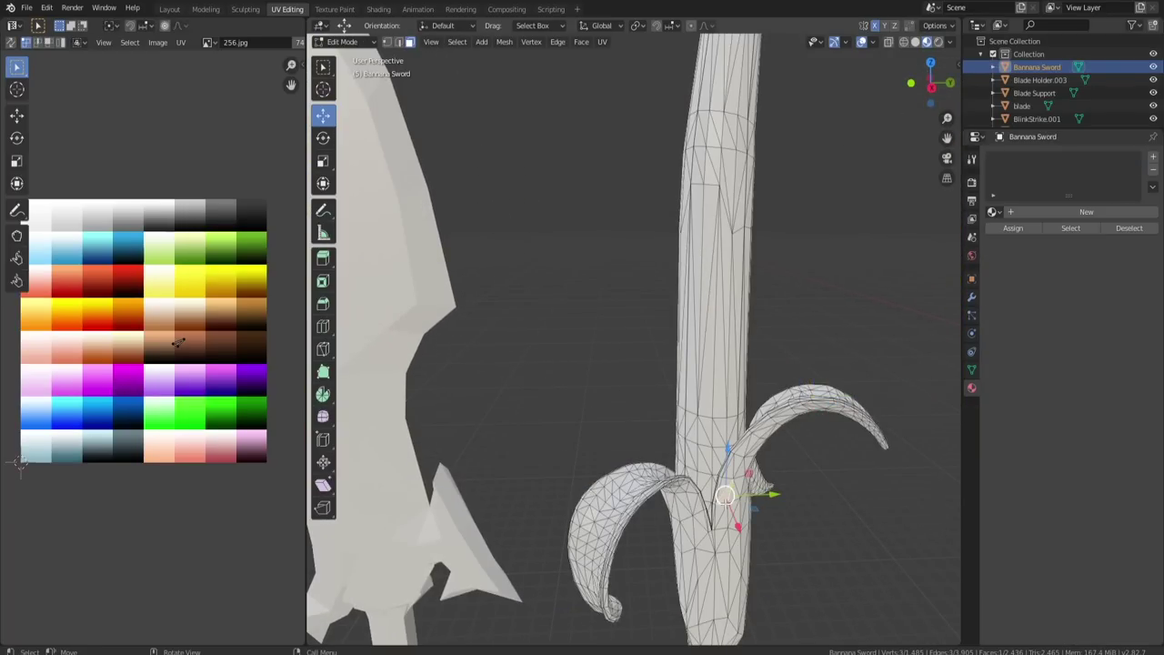
key("ctrl+l")
mouse_move(750, 472)
middle_mouse_down()
mouse_move(534, 449)
mouse_move(529, 480)
middle_mouse_up()
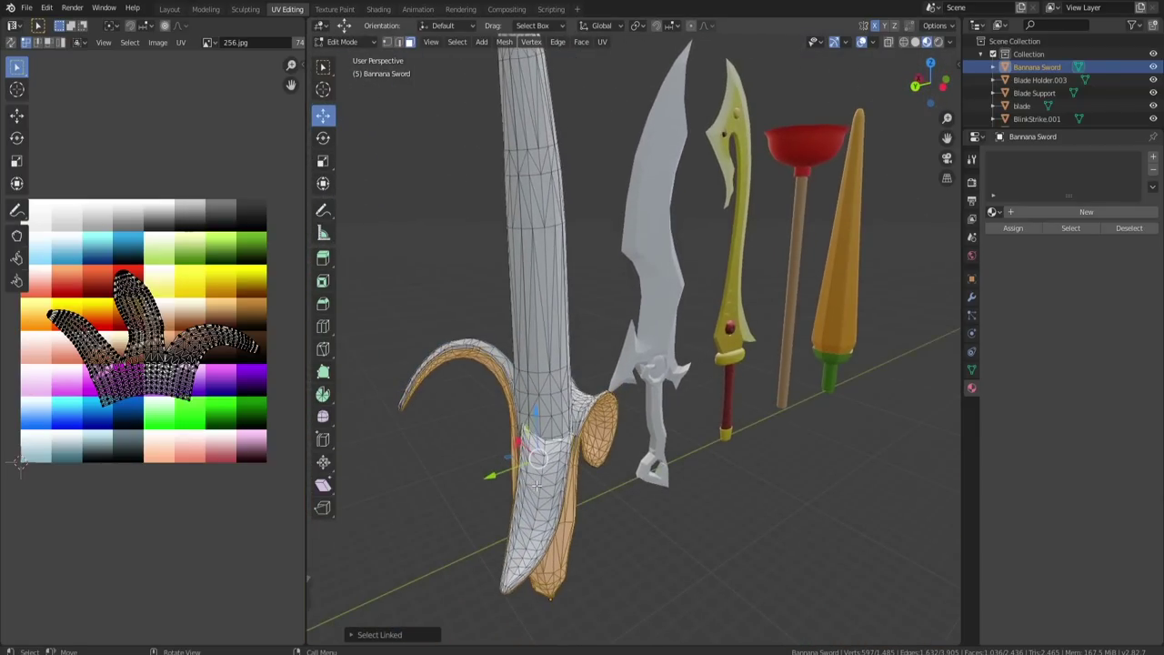
left_click(535, 482)
key("ctrl+l")
middle_click_drag(582, 447, 569, 502)
left_click(572, 501, "shift")
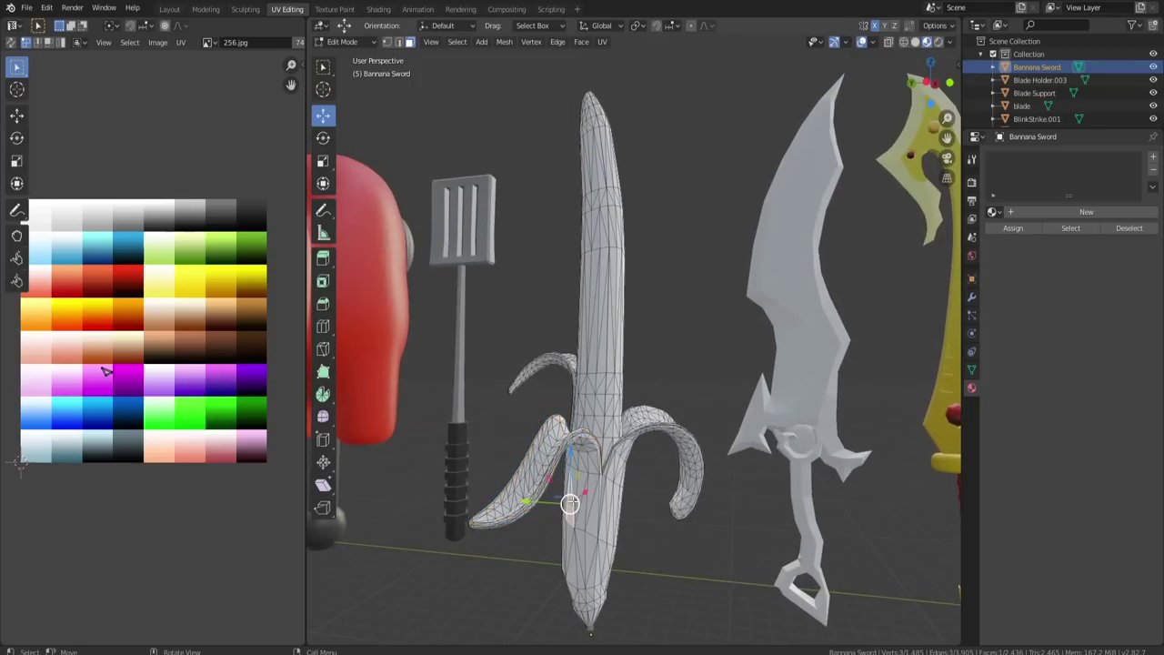
key("ctrl+l")
Shrink the peel's UV island and place it on a palette colour.
key("a")
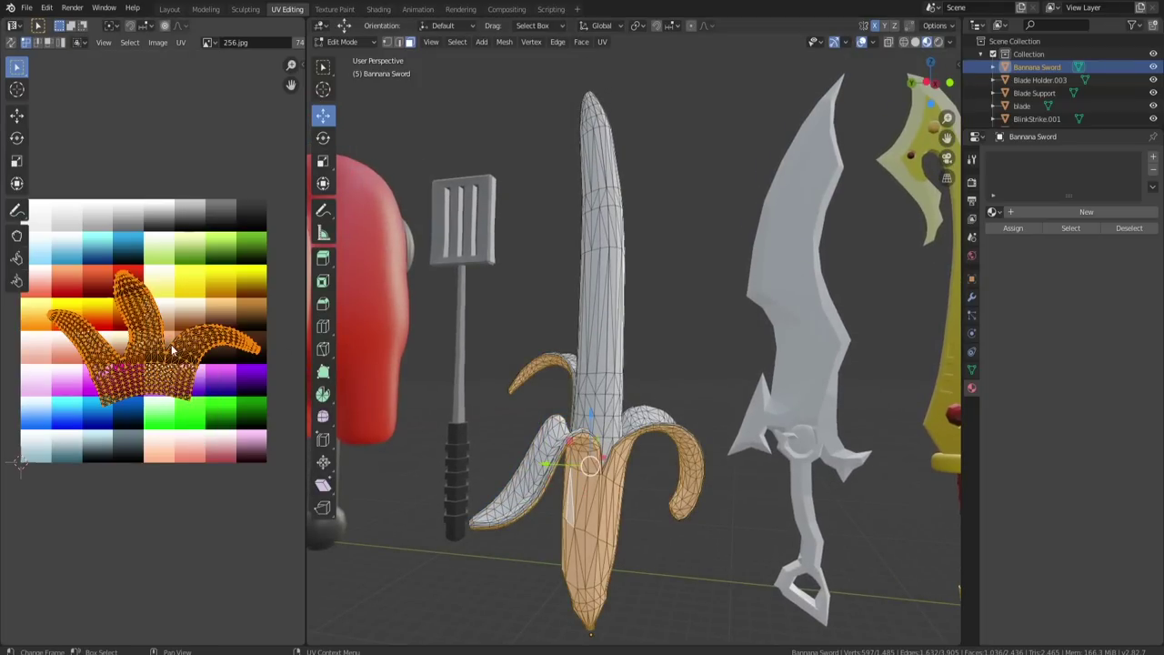
key("s")
left_click(144, 327)
key("g")
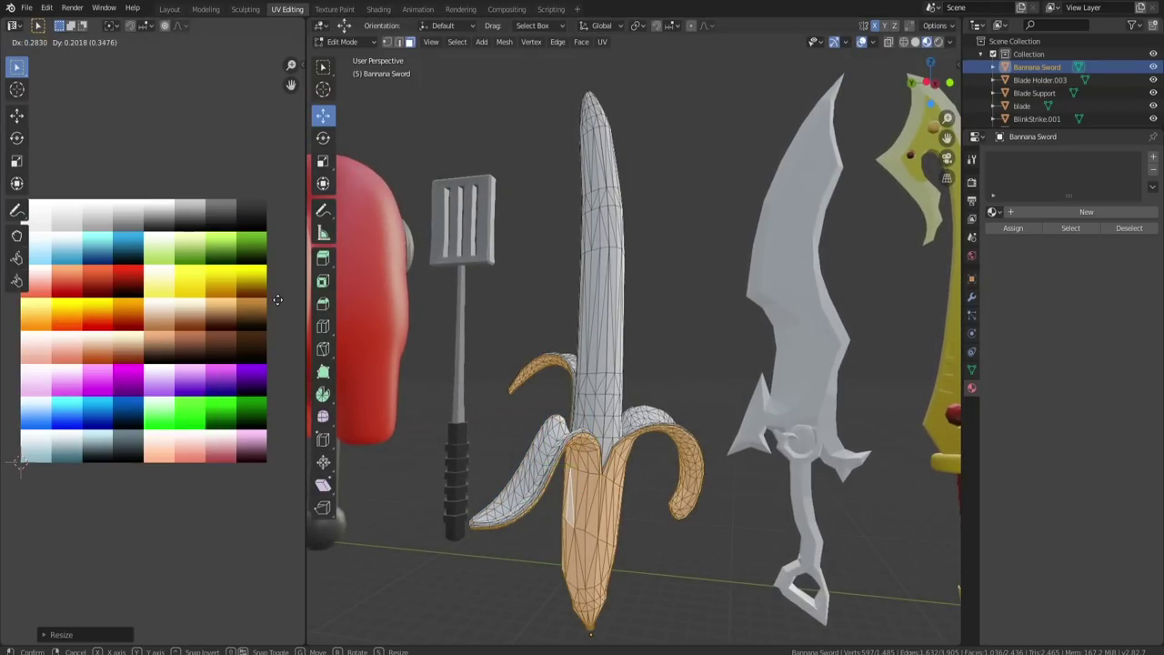
left_click(276, 300)
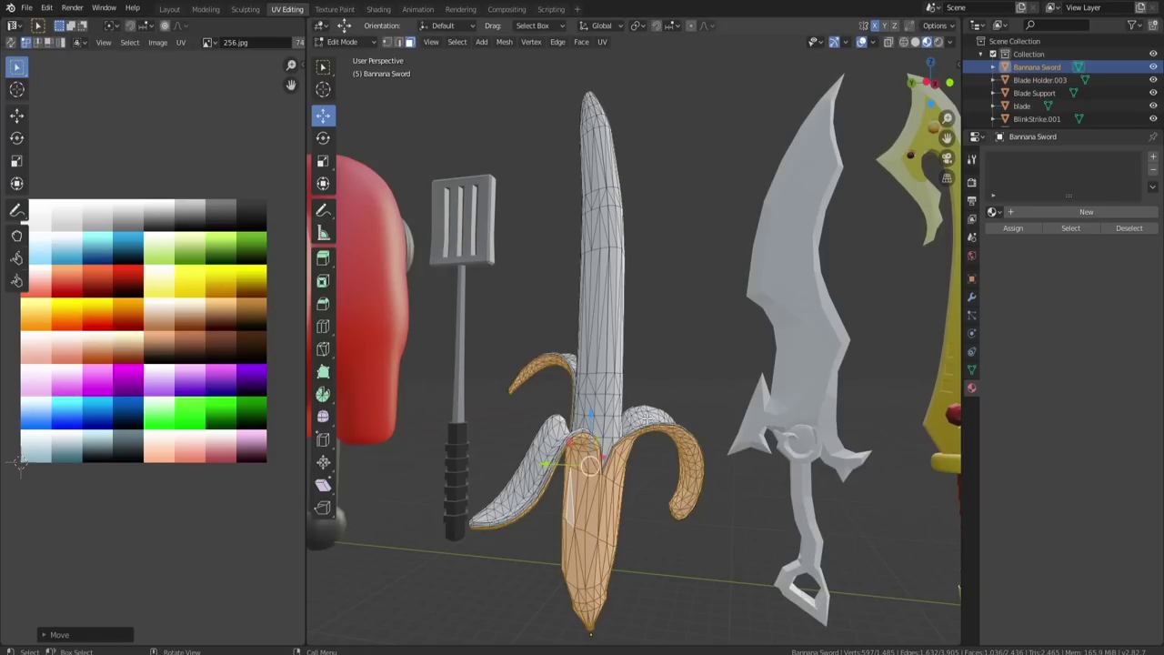
Move the right and left peels' UVs across the palette, then select the banana body.
left_click(648, 421)
key("l")
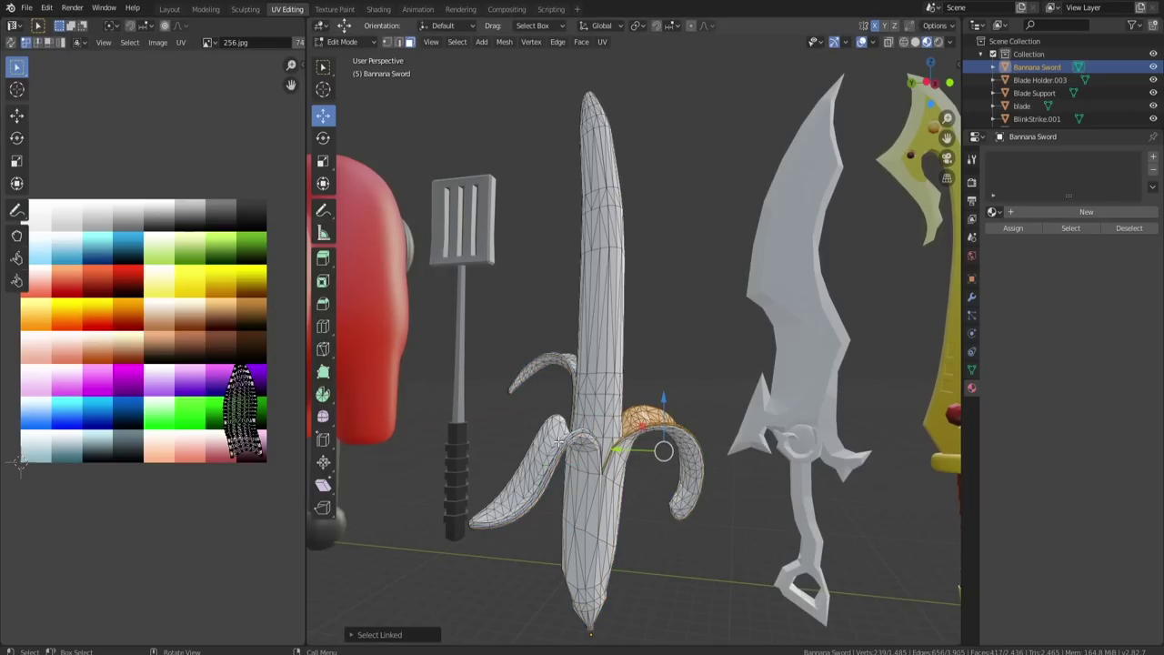
key("l")
middle_click_drag(564, 360, 595, 463)
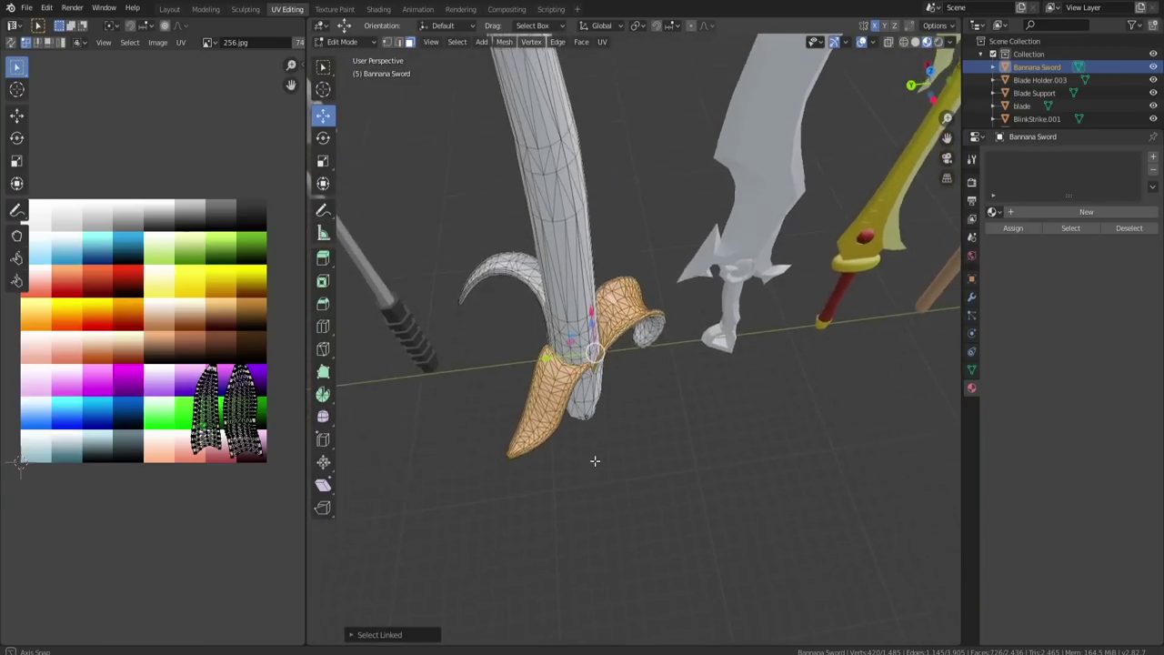
key("g")
left_click(244, 317)
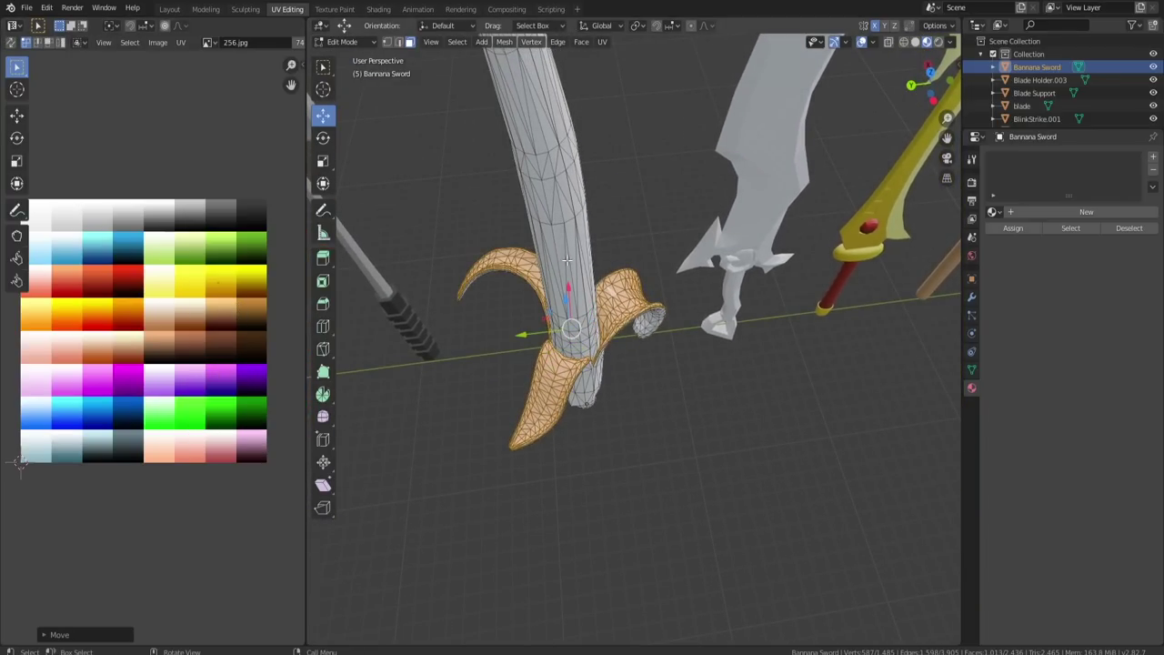
key("alt+a")
key("l")
middle_click_drag(567, 259, 627, 342)
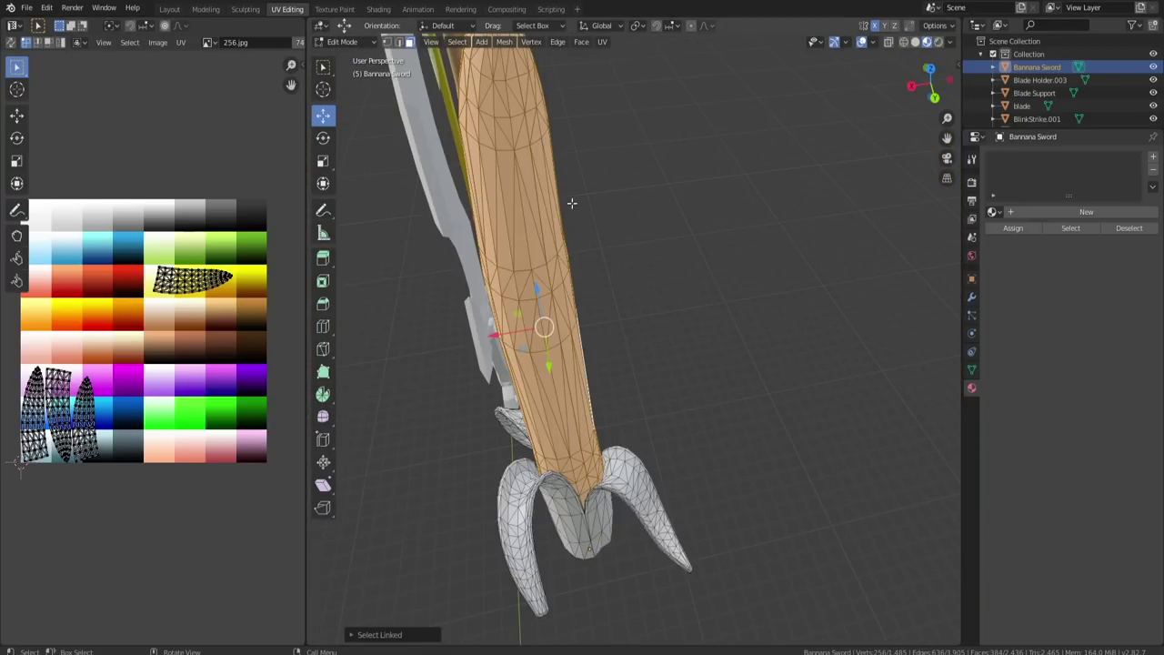
Give the banana sword a new material using 256.jpg as its Base Color image texture.
left_click(1055, 211)
left_click(1152, 361)
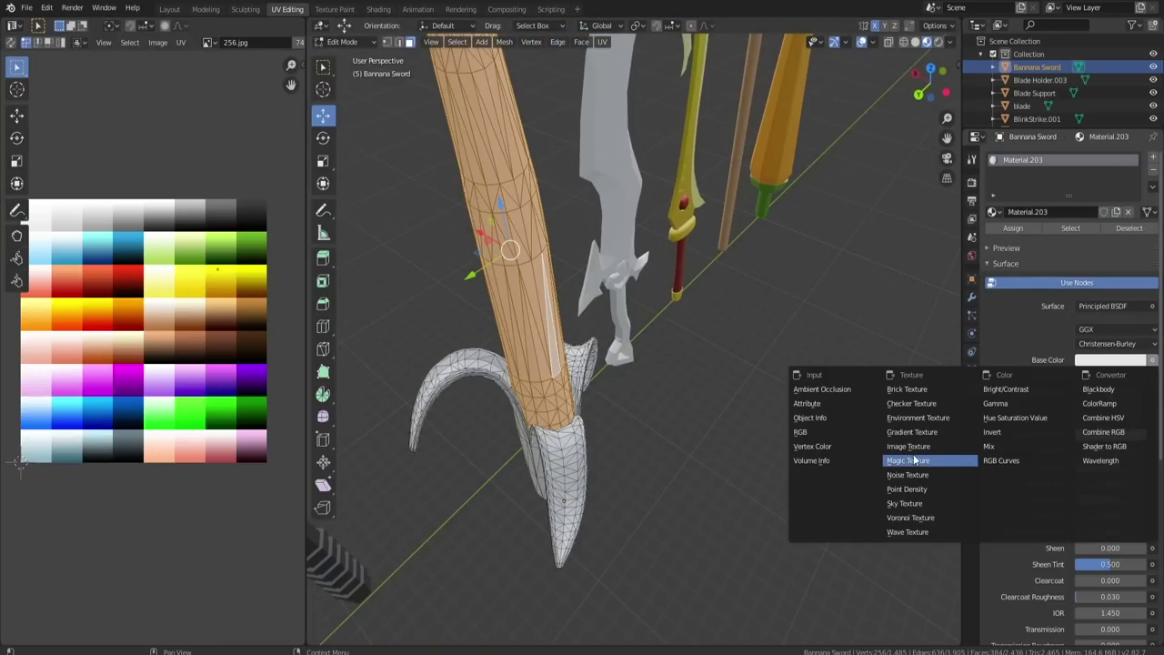
left_click(909, 446)
left_click(1082, 376)
left_click(971, 396)
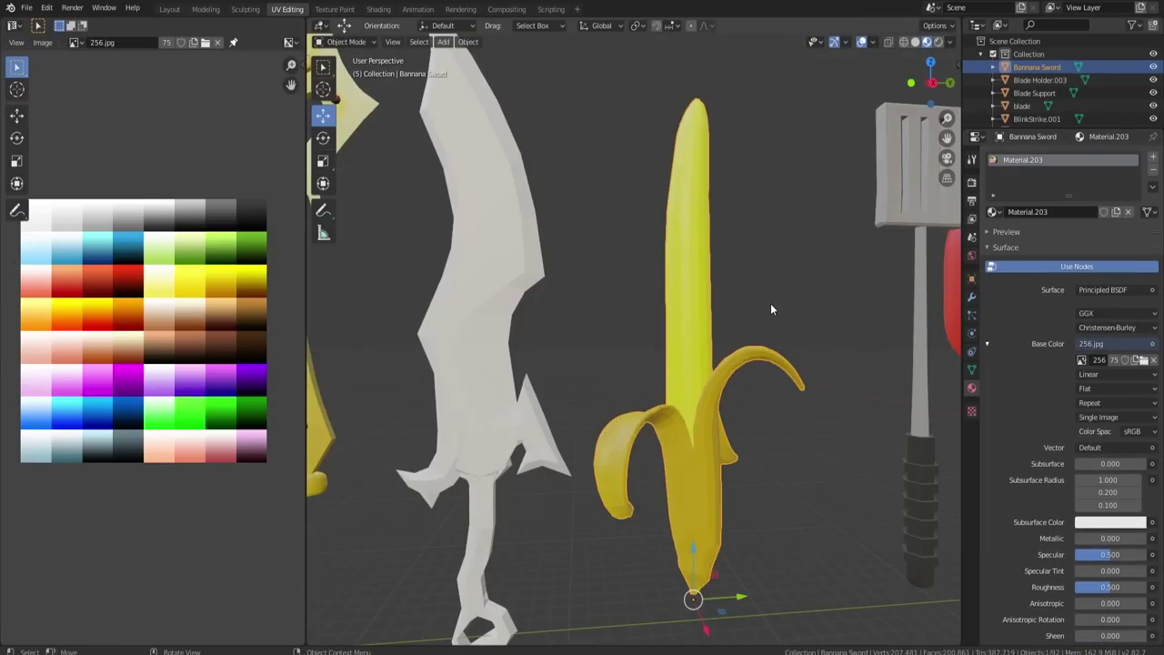
mouse_move(771, 303)
middle_mouse_down()
mouse_move(725, 429)
mouse_move(740, 356)
mouse_move(763, 356)
mouse_move(737, 342)
middle_mouse_up()
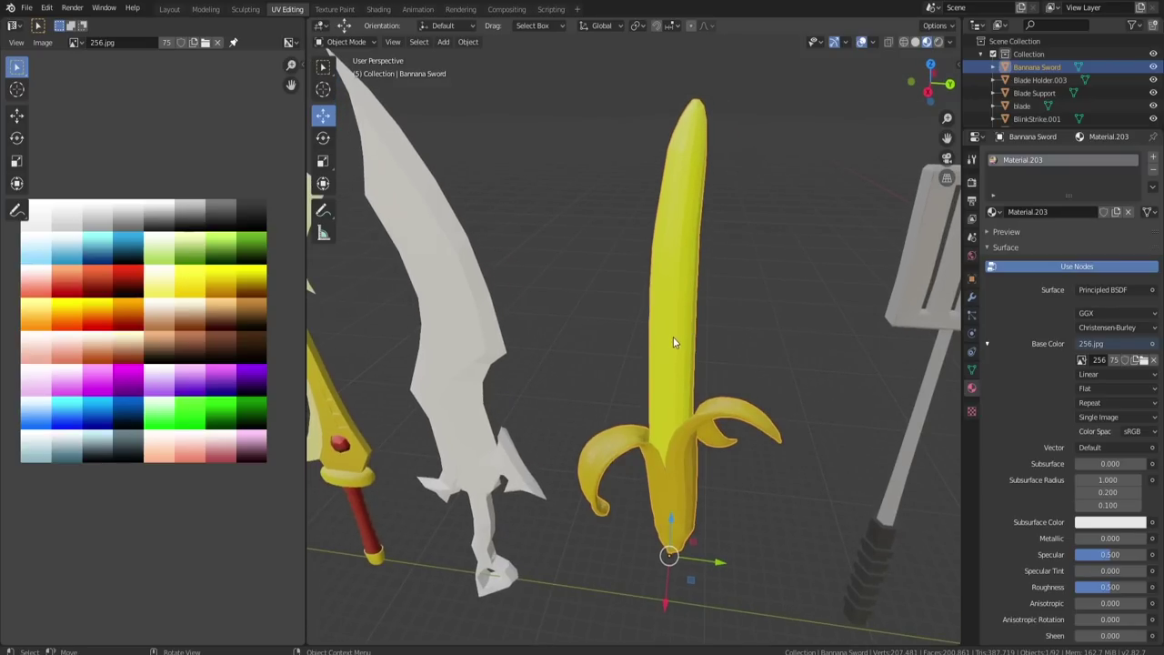
Scale all the banana's UVs to zero and place them on the yellow swatch.
key("Tab")
key("a")
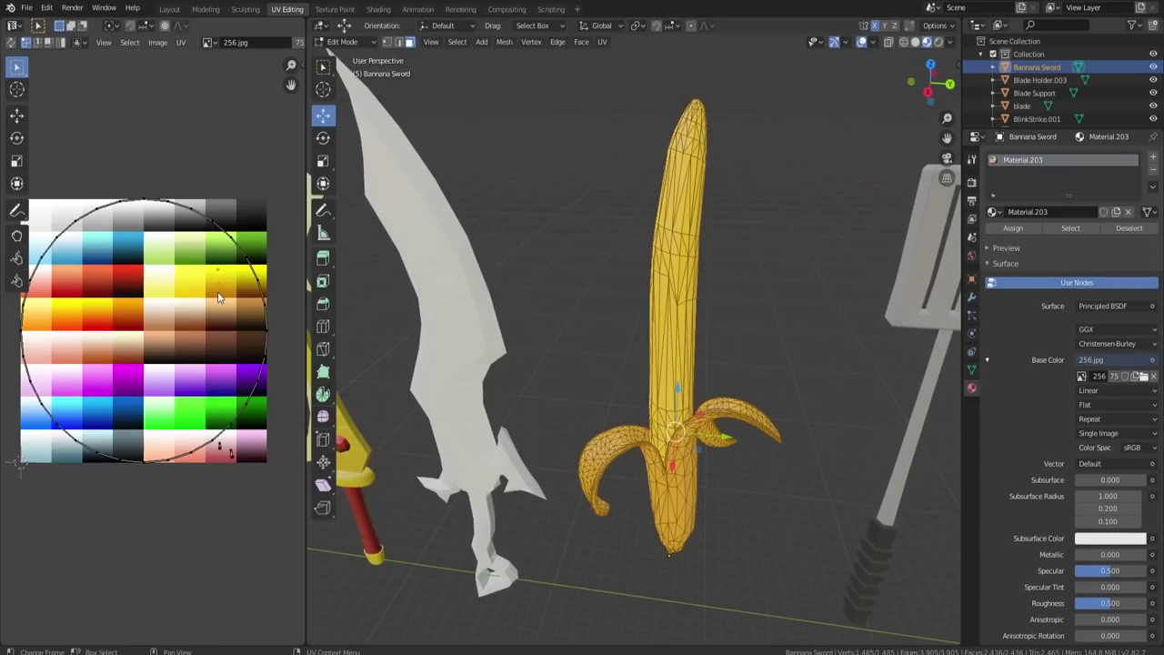
key("alt+a")
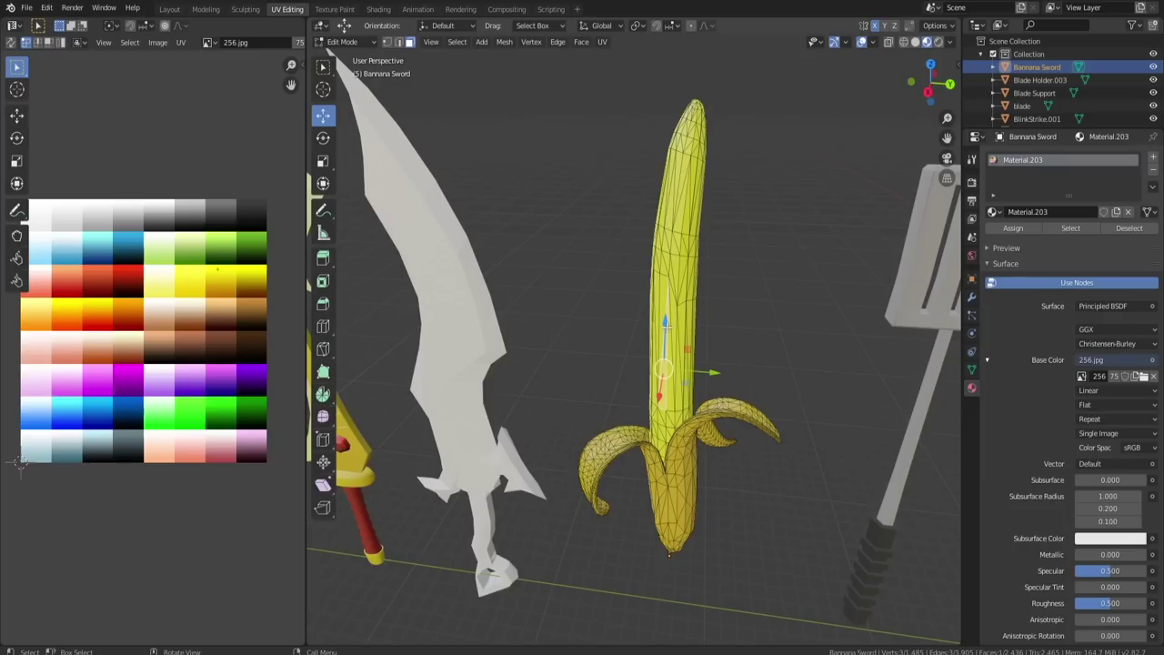
key("l")
key("g")
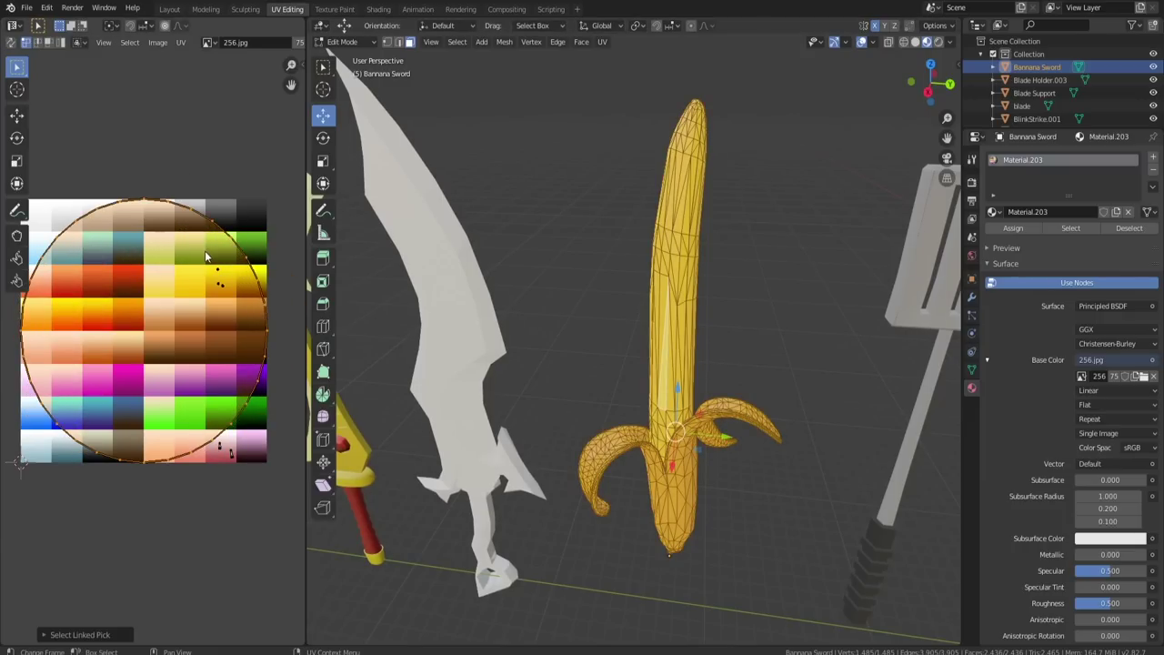
key("s")
key("0")
key("Return")
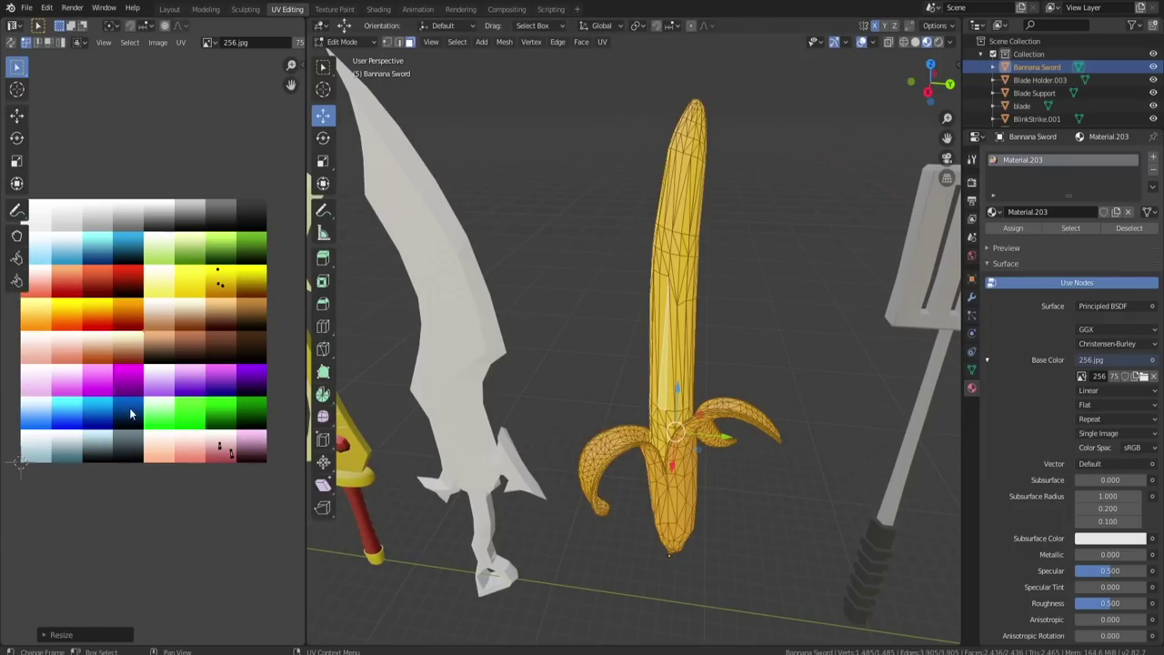
key("g")
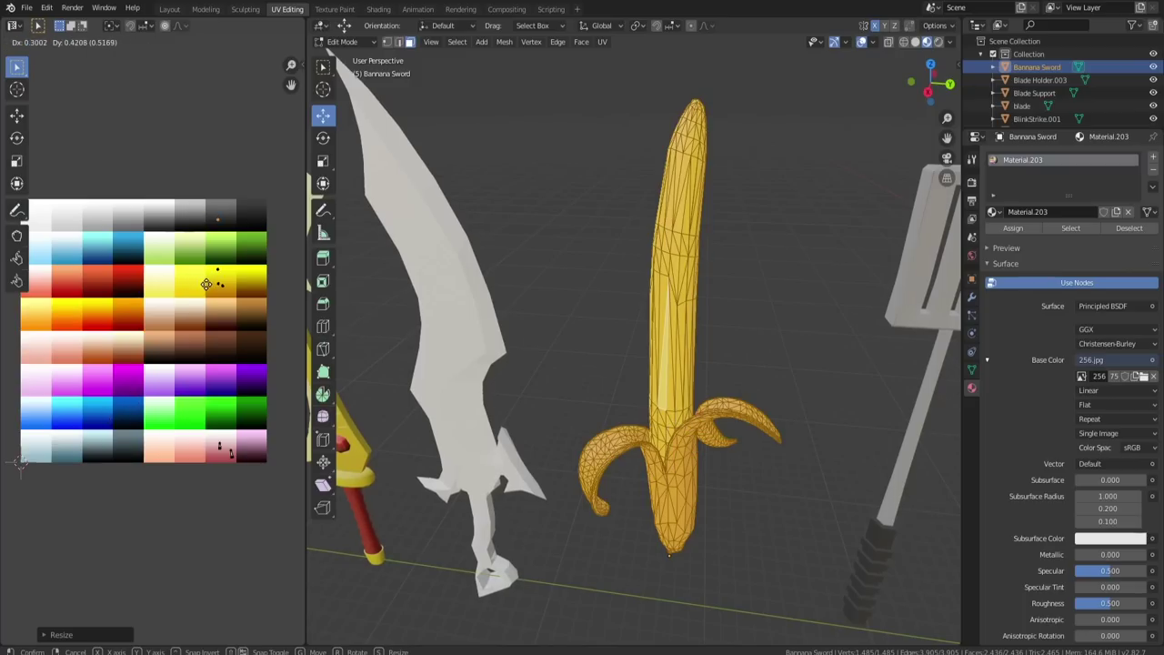
left_click(176, 295)
mouse_move(546, 346)
middle_mouse_down()
mouse_move(640, 254)
mouse_move(648, 321)
middle_mouse_up()
key("Tab")
key("Tab")
Box-select the remaining UV points and move them onto another yellow shade.
key("b")
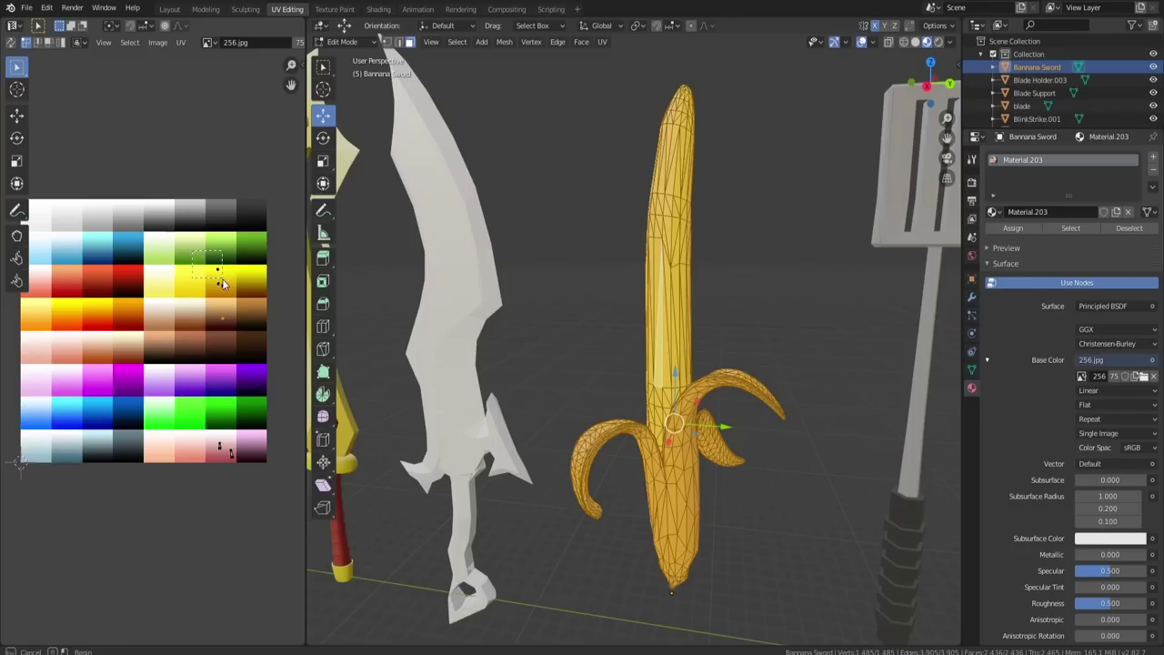
left_click_drag(242, 300, 241, 304)
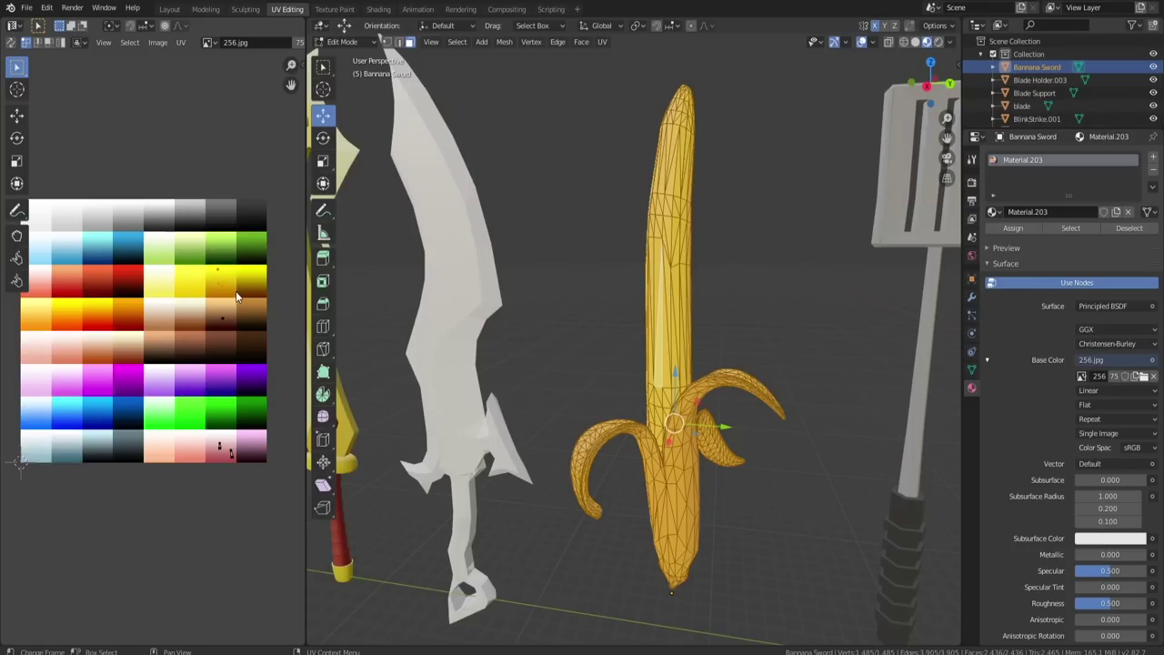
key("g")
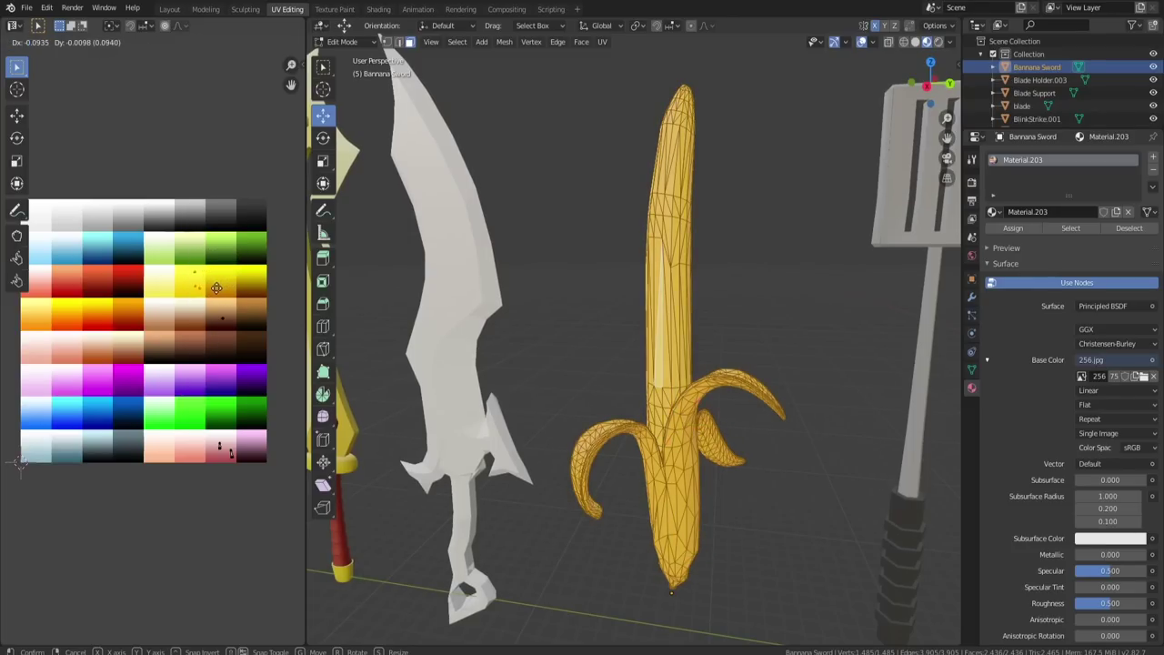
left_click(216, 287)
key("Tab")
mouse_move(562, 313)
middle_mouse_down()
mouse_move(622, 375)
mouse_move(637, 311)
middle_mouse_up()
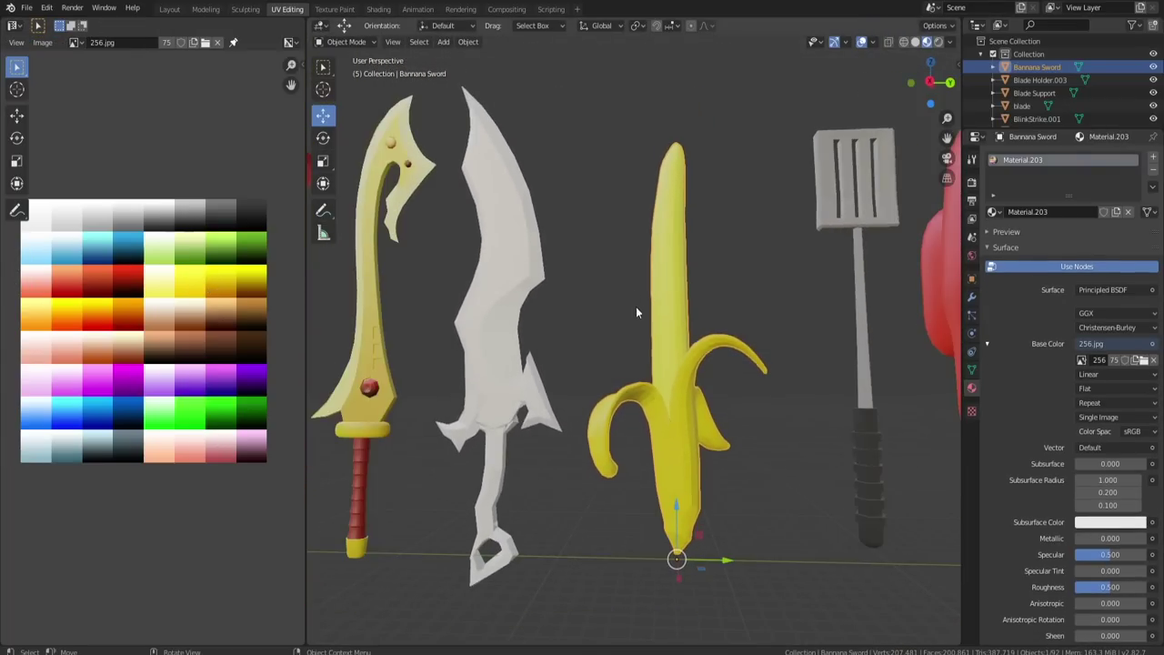
scroll(636, 309, "down", 3)
Apply Shade Smooth to the banana sword.
middle_click_drag(636, 309, 655, 361)
right_click(655, 360)
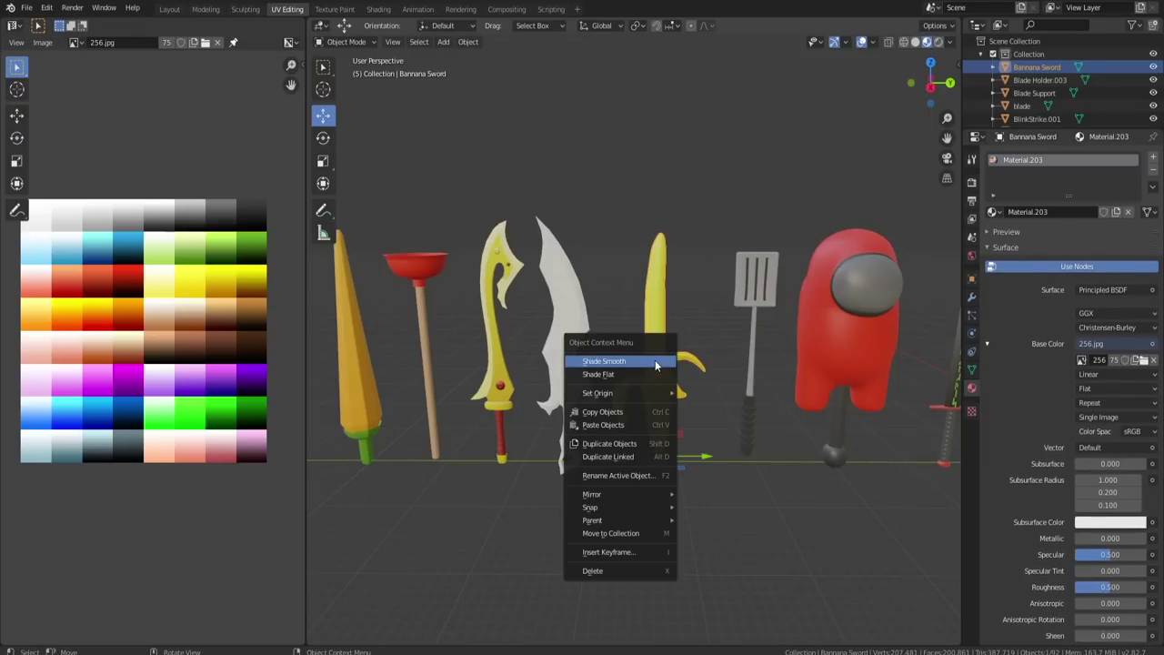
left_click(655, 360)
scroll(714, 378, "up", 3)
scroll(714, 377, "up", 2)
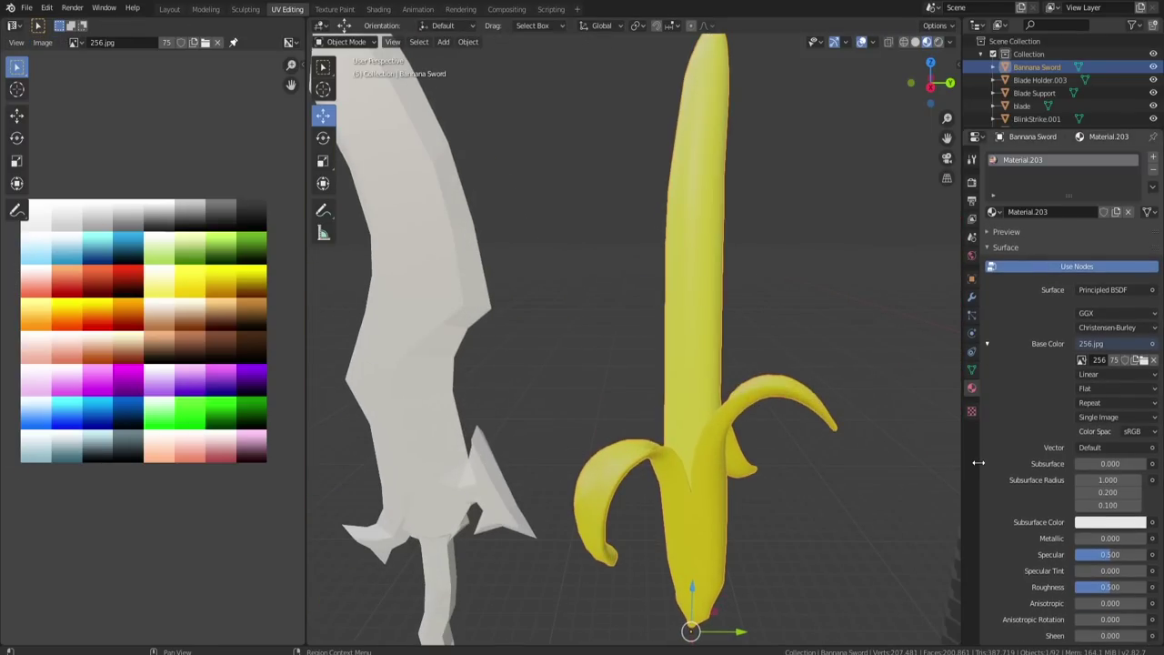
Inspect the banana sword's mesh data, then view the whole weapon row from the front.
left_click(972, 369)
mouse_move(791, 265)
middle_mouse_down()
mouse_move(822, 305)
mouse_move(710, 356)
middle_mouse_up()
scroll(822, 311, "down", 5)
scroll(517, 336, "up", 2)
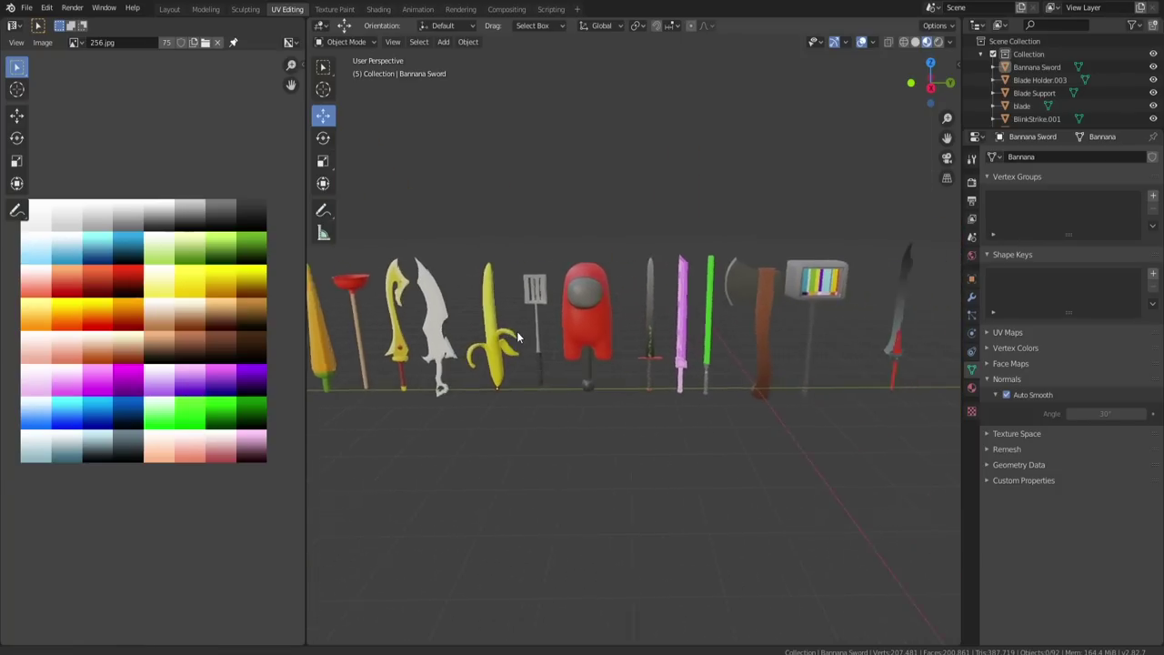
middle_click_drag(516, 337, 831, 368)
scroll(831, 368, "up", 4)
scroll(725, 365, "up", 2)
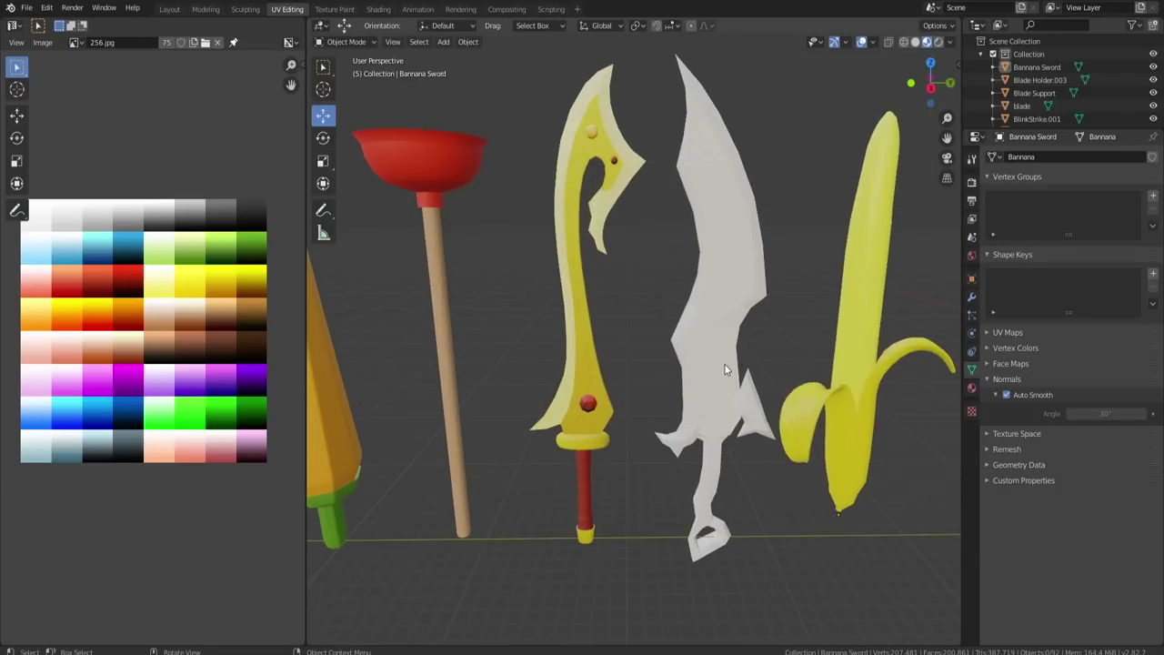
left_click(725, 364)
middle_click_drag(725, 365, 680, 280)
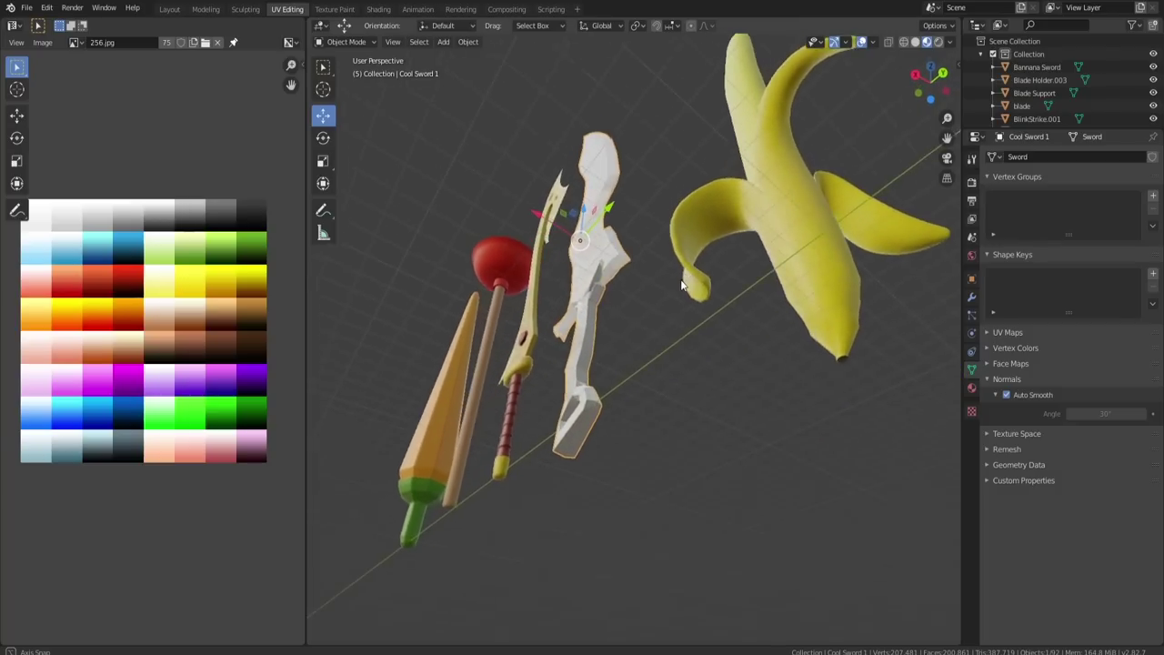
middle_click_drag(681, 279, 755, 331)
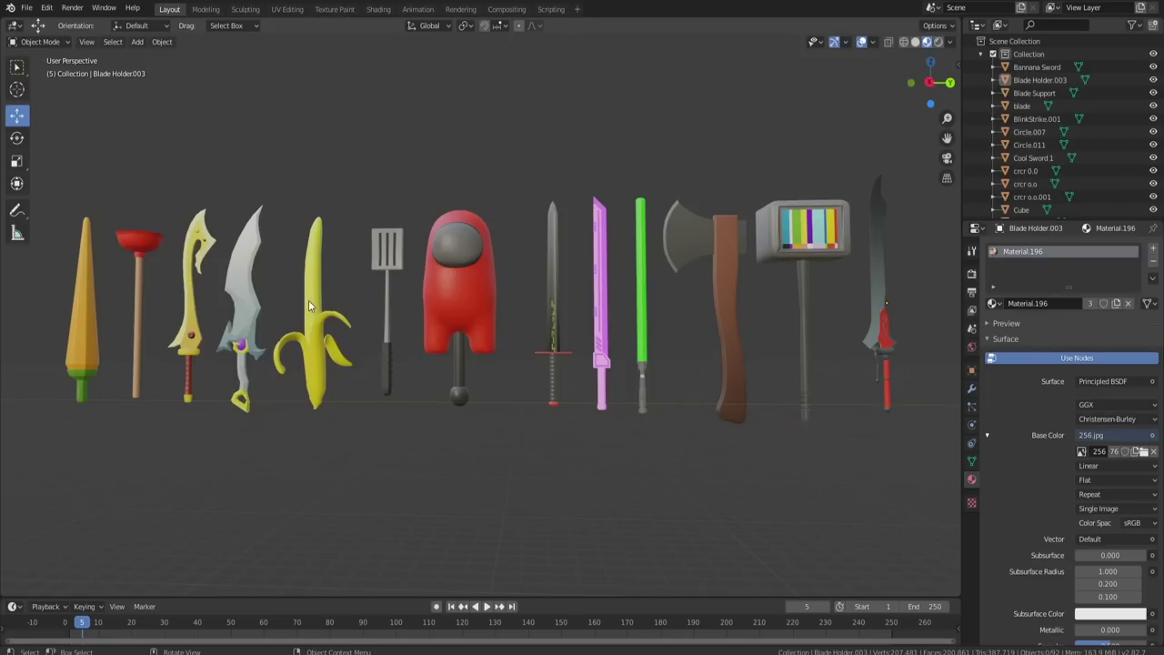
mouse_move(308, 300)
middle_mouse_down()
mouse_move(432, 323)
mouse_move(313, 319)
mouse_move(398, 311)
mouse_move(481, 323)
mouse_move(465, 330)
middle_mouse_up()
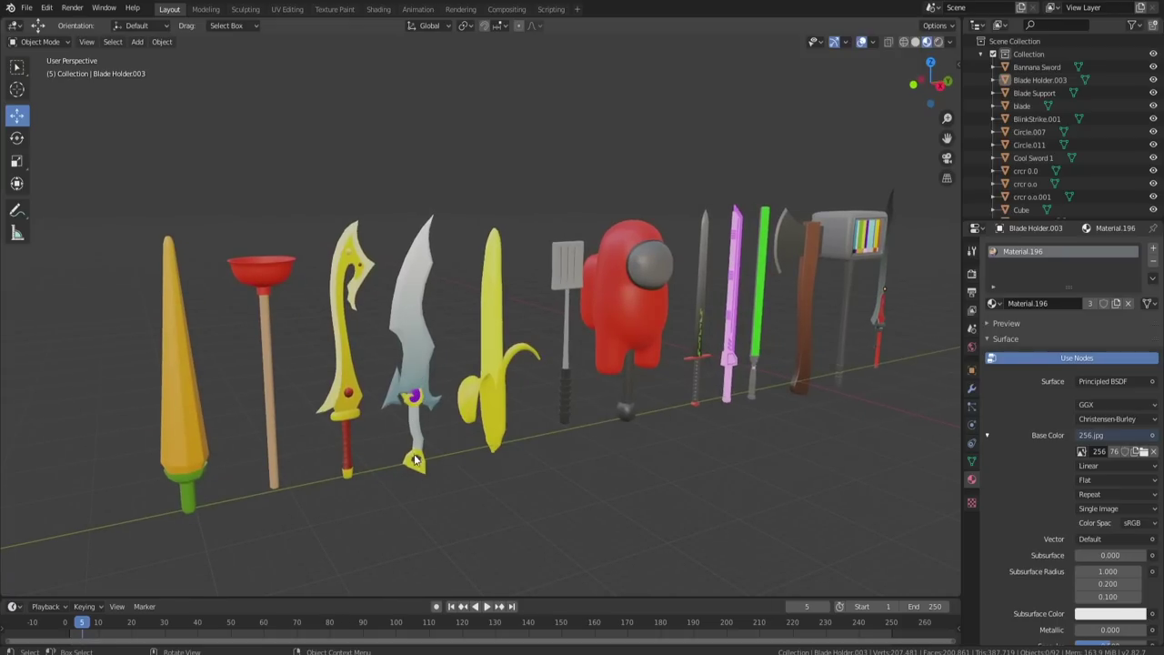
scroll(413, 434, "up", 3)
scroll(410, 421, "up", 3)
scroll(385, 424, "up", 2)
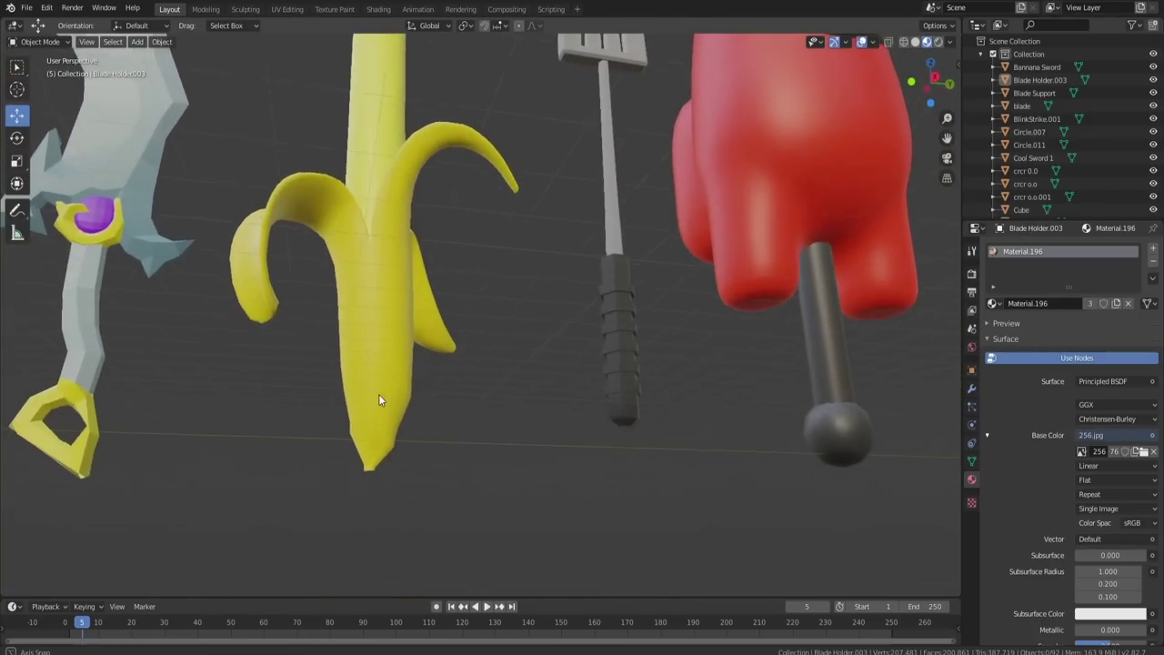
scroll(382, 397, "up", 1)
scroll(333, 349, "down", 2)
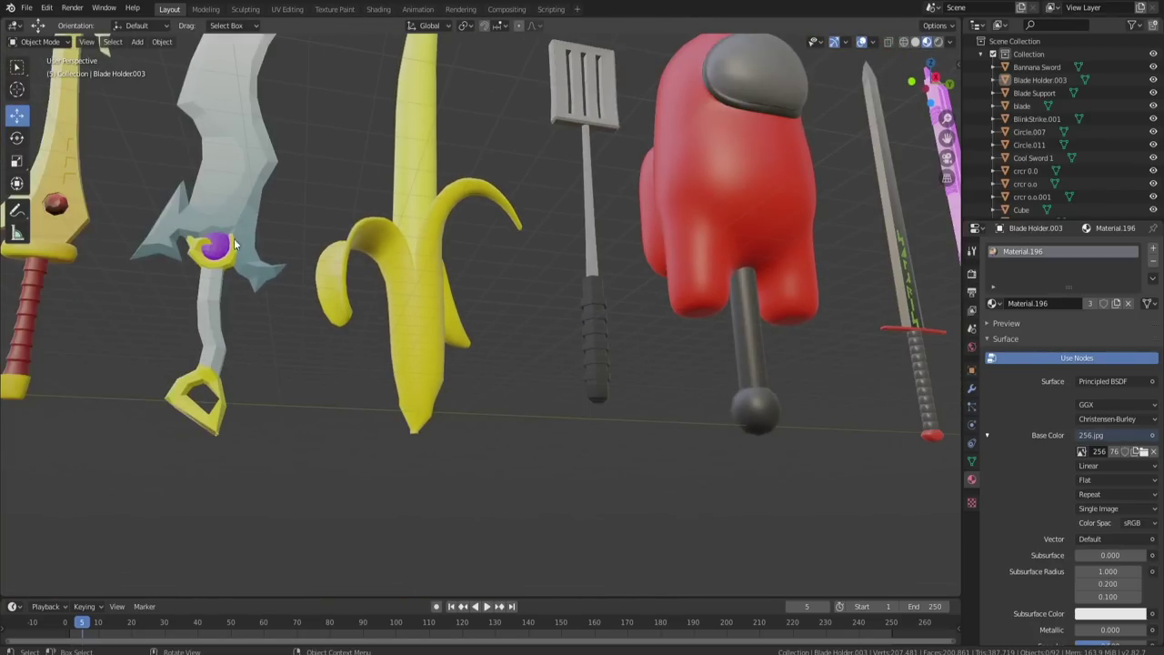
scroll(455, 264, "down", 2)
scroll(601, 255, "down", 1)
scroll(587, 271, "down", 2)
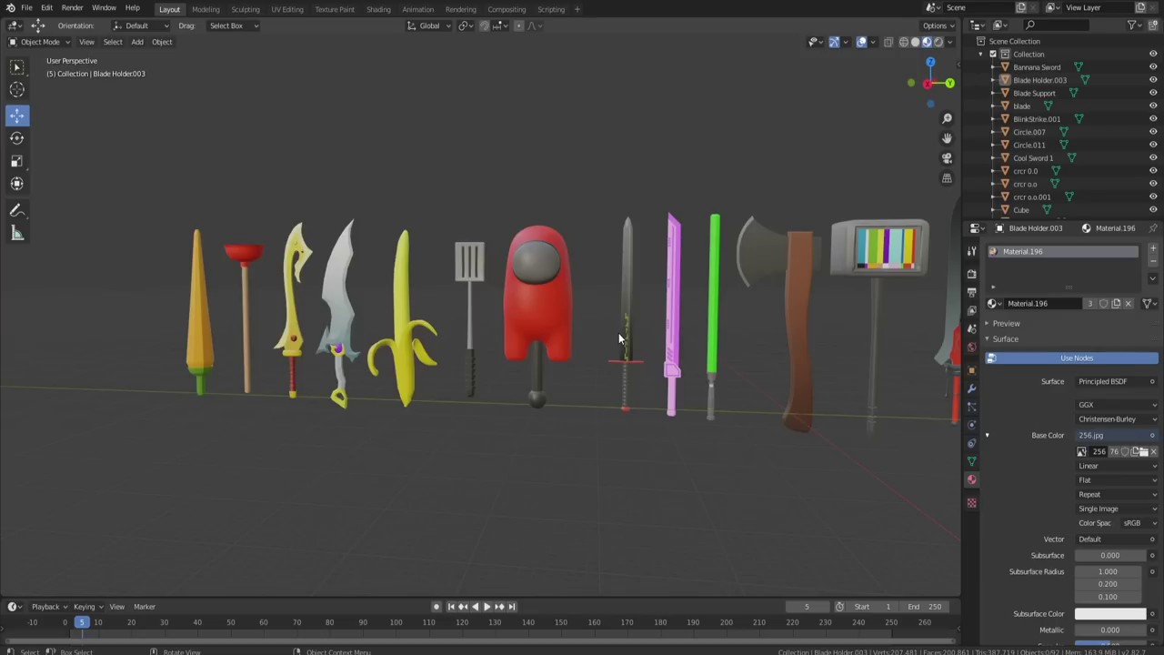
scroll(693, 326, "down", 1)
scroll(591, 321, "down", 3)
scroll(613, 320, "down", 3)
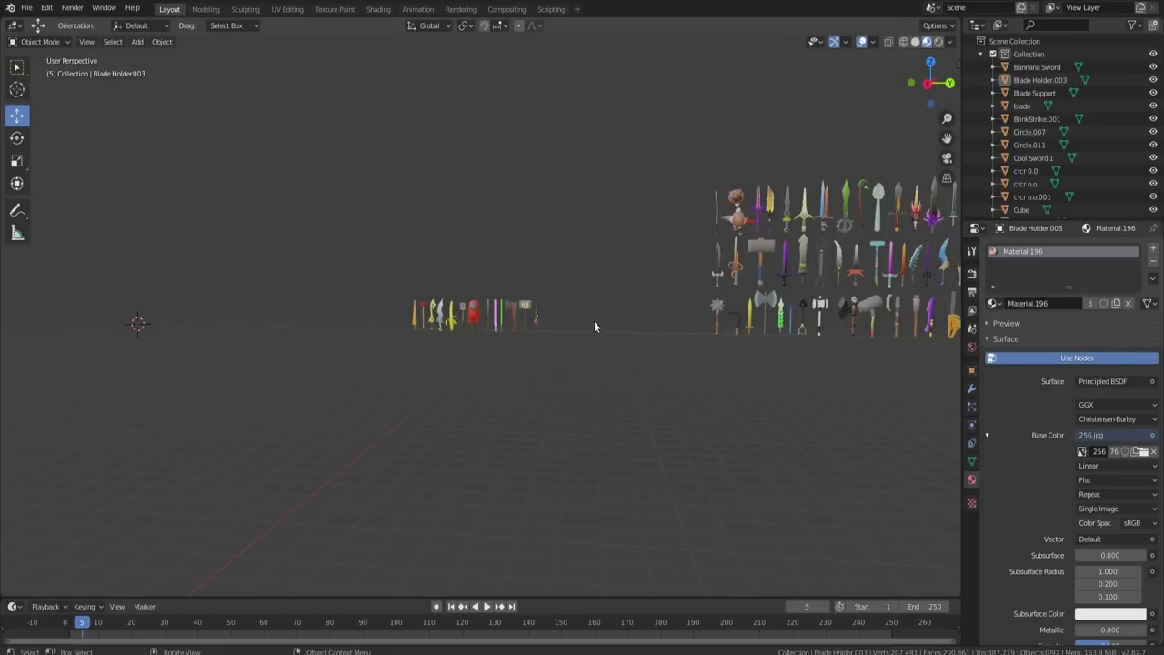
scroll(594, 320, "down", 2)
scroll(408, 309, "up", 1)
scroll(421, 306, "up", 1)
scroll(421, 306, "up", 2)
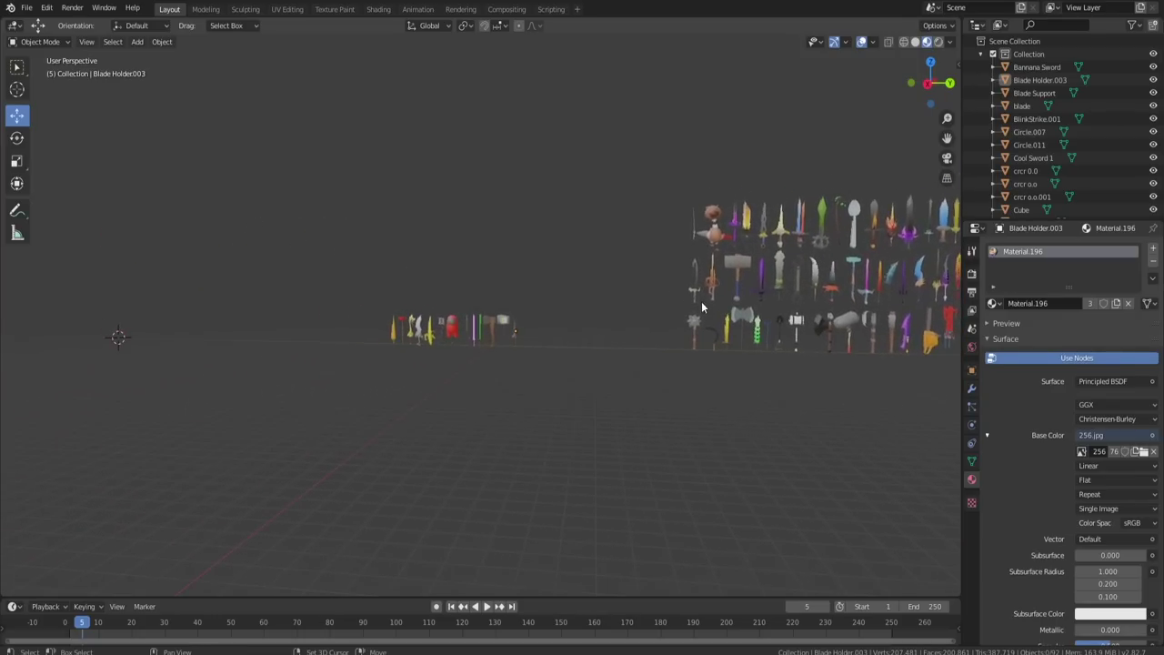
Box-select the new weapon row and move it vertically, then along Y above the grid.
left_click_drag(383, 305, 623, 408)
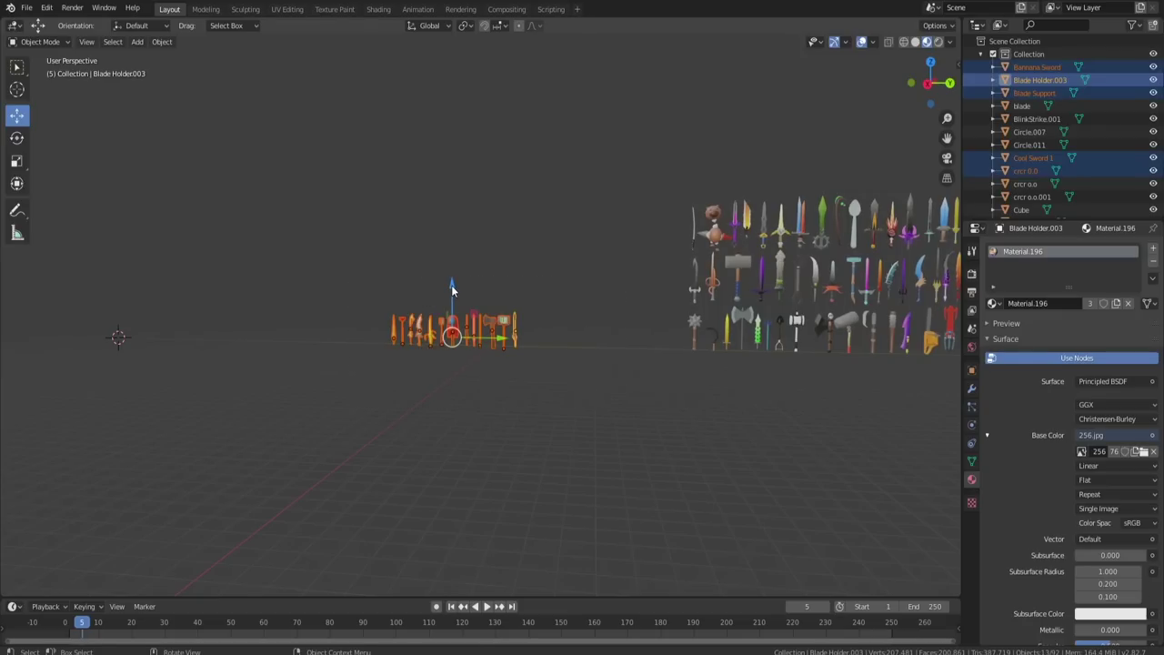
key("g")
key("z")
left_click(483, 130)
key("g")
key("y")
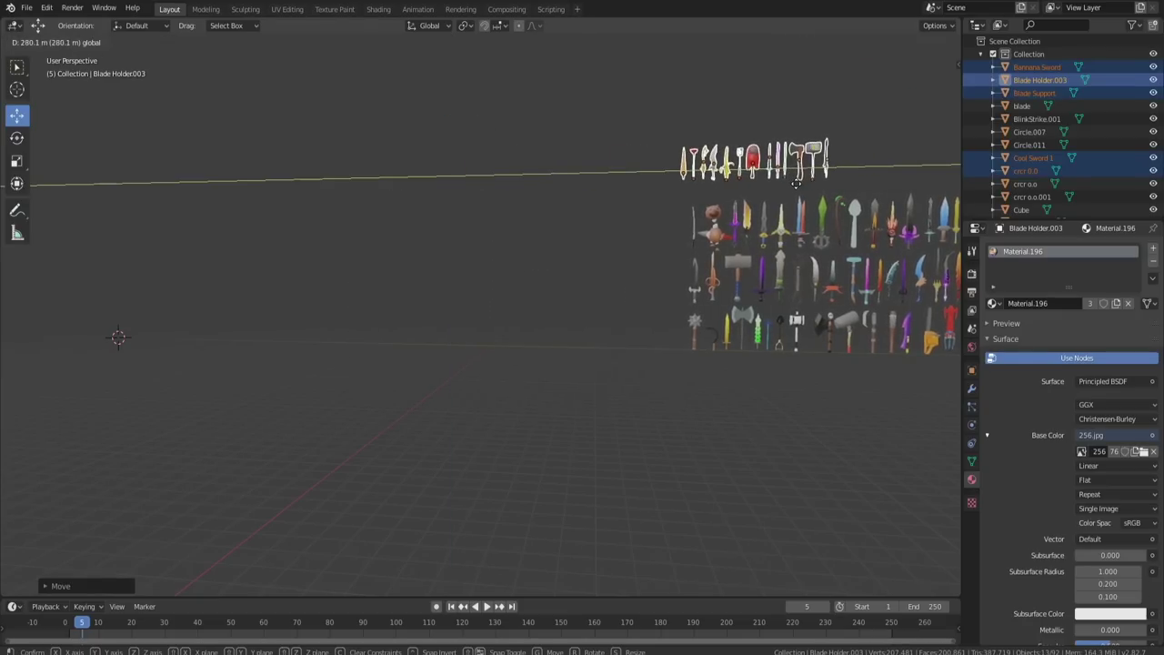
left_click(796, 182)
scroll(733, 160, "up", 1)
scroll(733, 160, "up", 2)
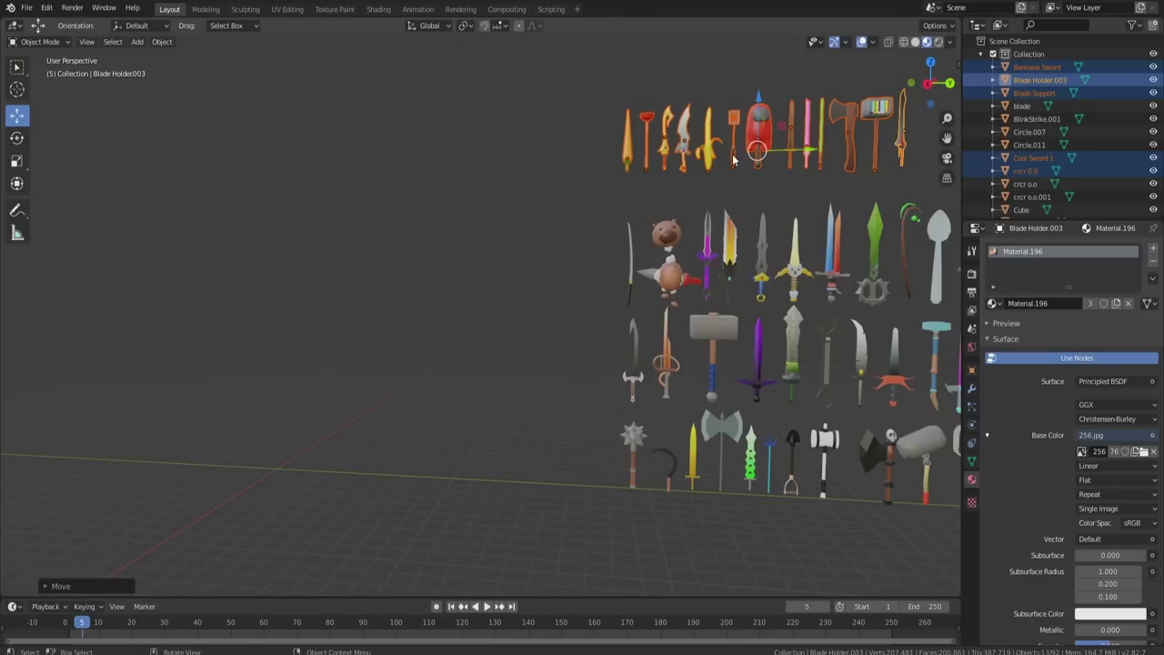
Shift the row along Y again and lower it onto the weapon grid.
left_click_drag(757, 110, 757, 138)
key("g")
key("y")
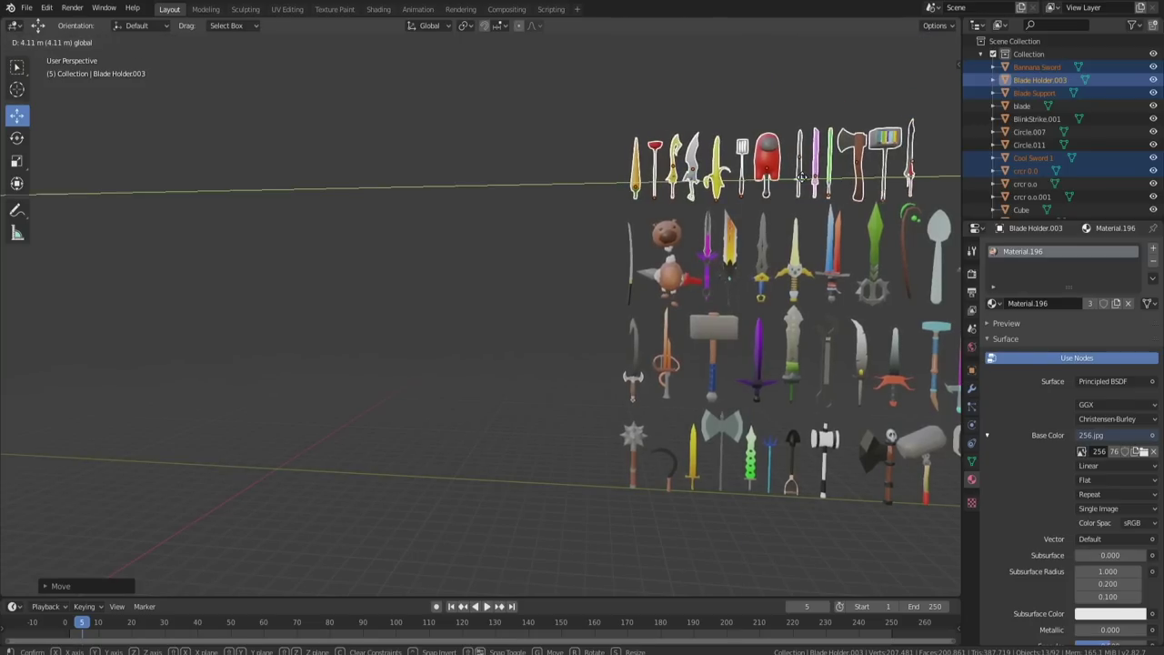
left_click(739, 194)
scroll(739, 194, "up", 2)
scroll(635, 257, "up", 2)
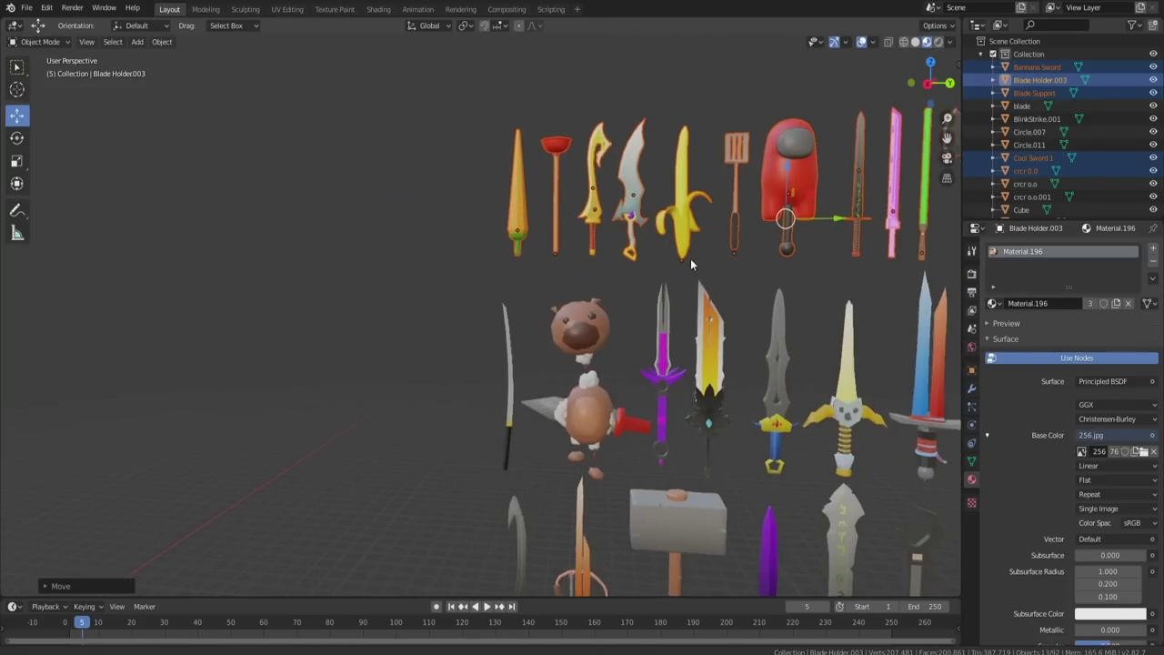
scroll(579, 270, "up", 2)
left_click_drag(601, 192, 596, 215)
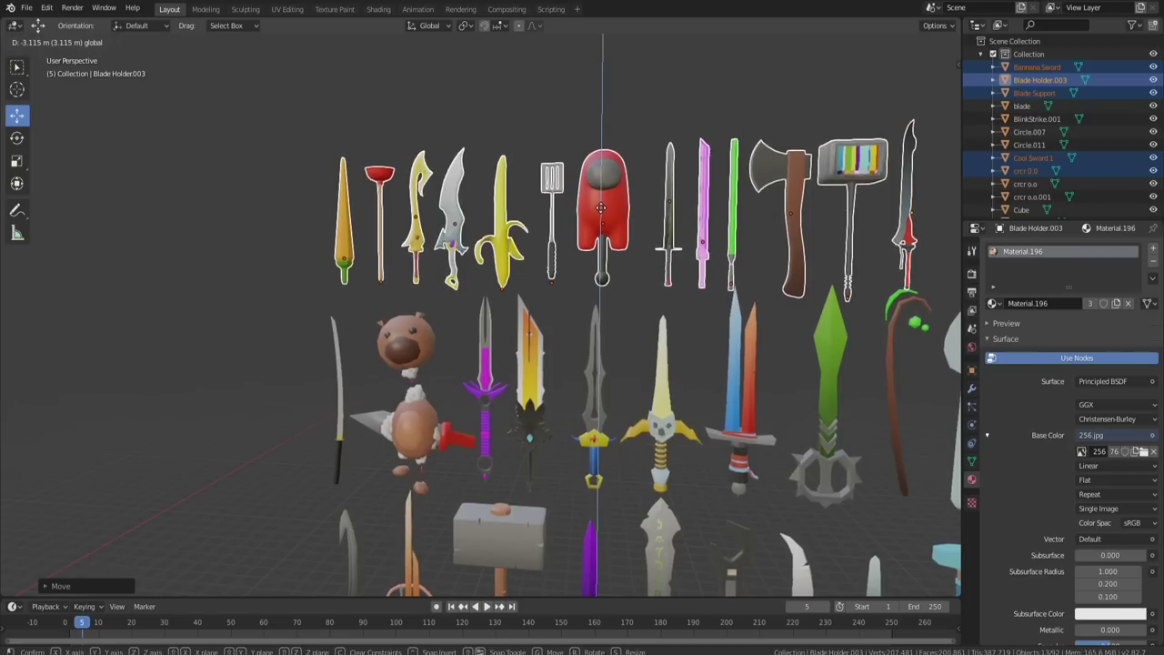
scroll(687, 309, "down", 2)
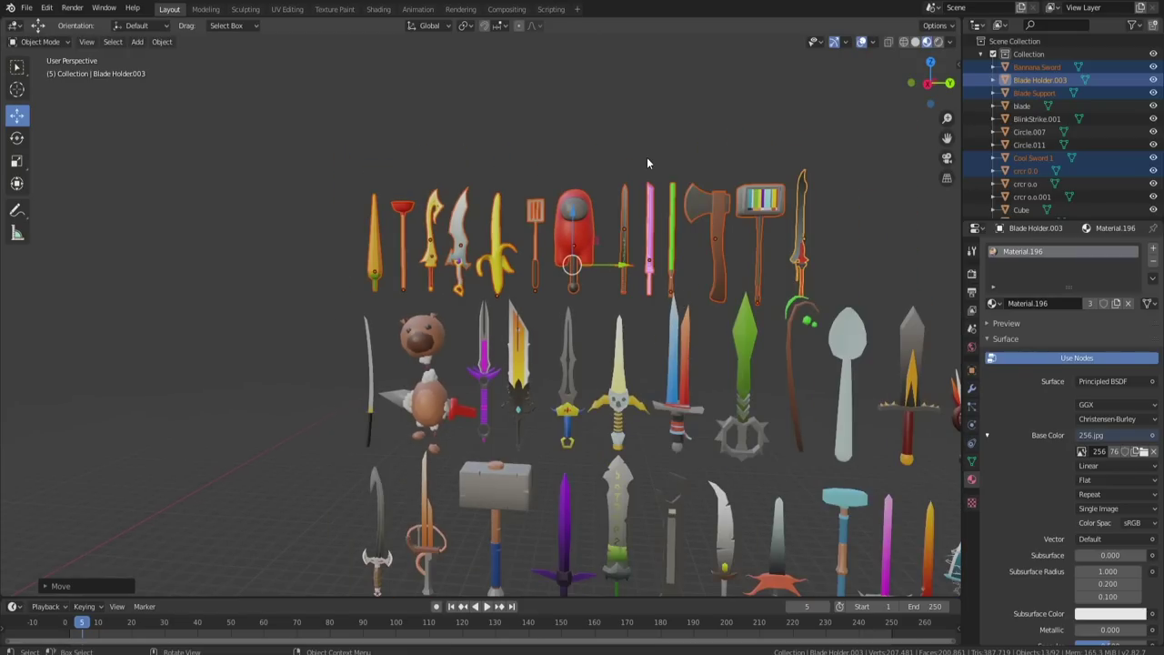
Move the axe, hammer and sword vertically to line up with the row.
key("alt+a")
left_click_drag(851, 146, 674, 305)
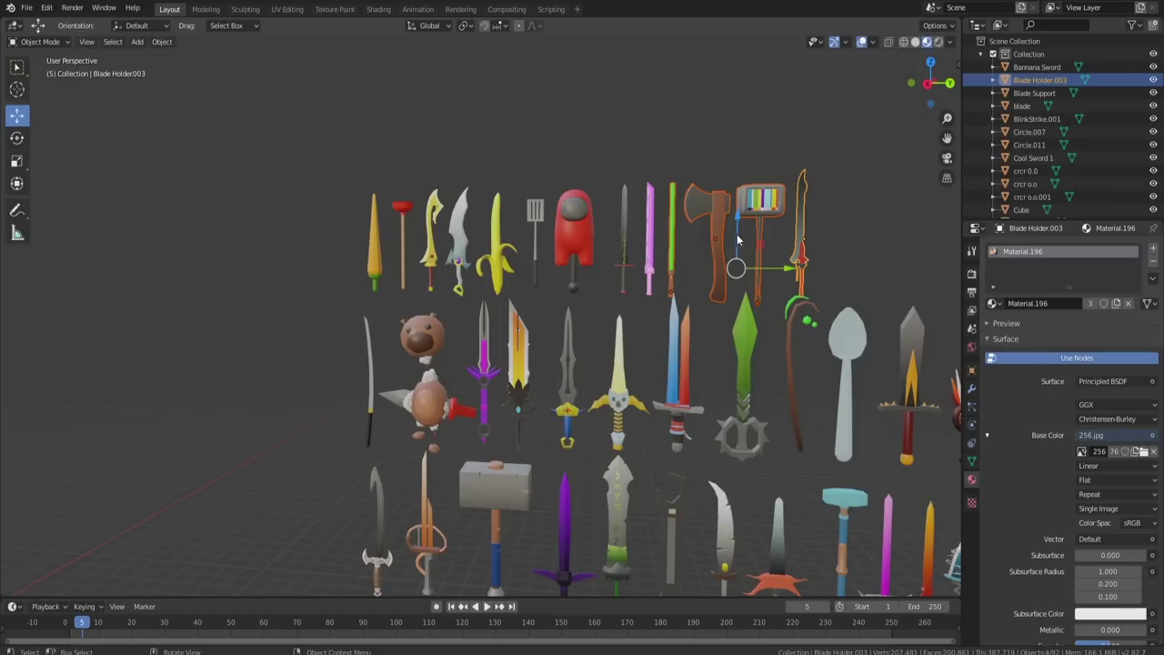
key("g")
key("z")
left_click(736, 216)
Adjust the axe and hammer height so they sit in the top row.
left_click(881, 182)
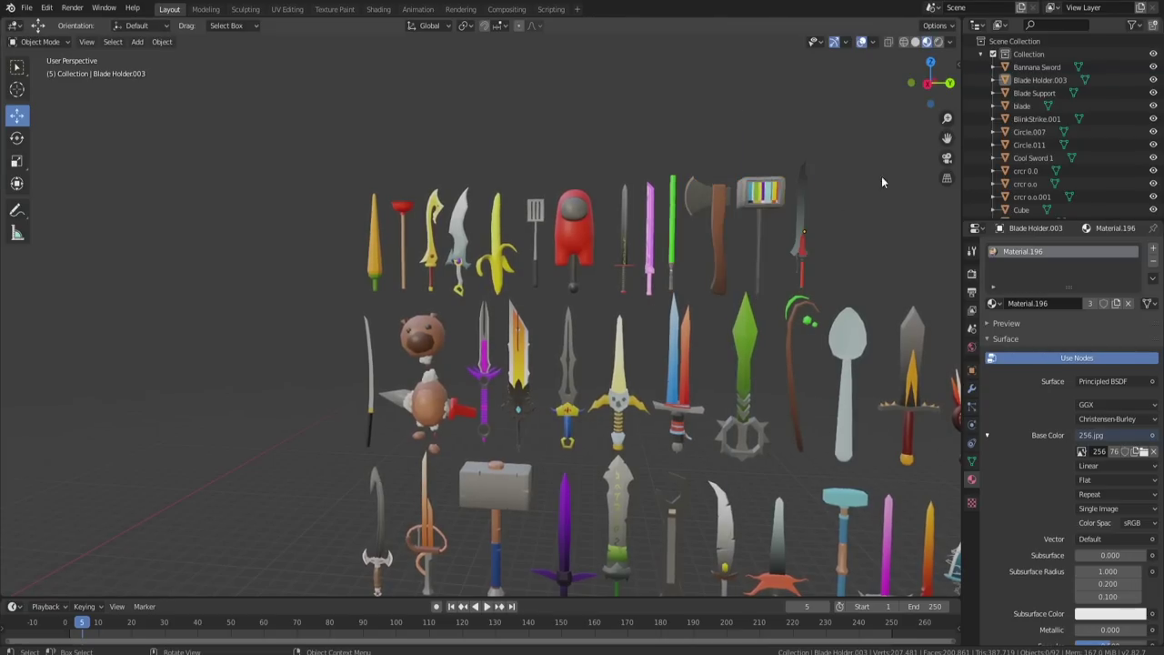
left_click_drag(697, 165, 770, 203)
key("g")
key("z")
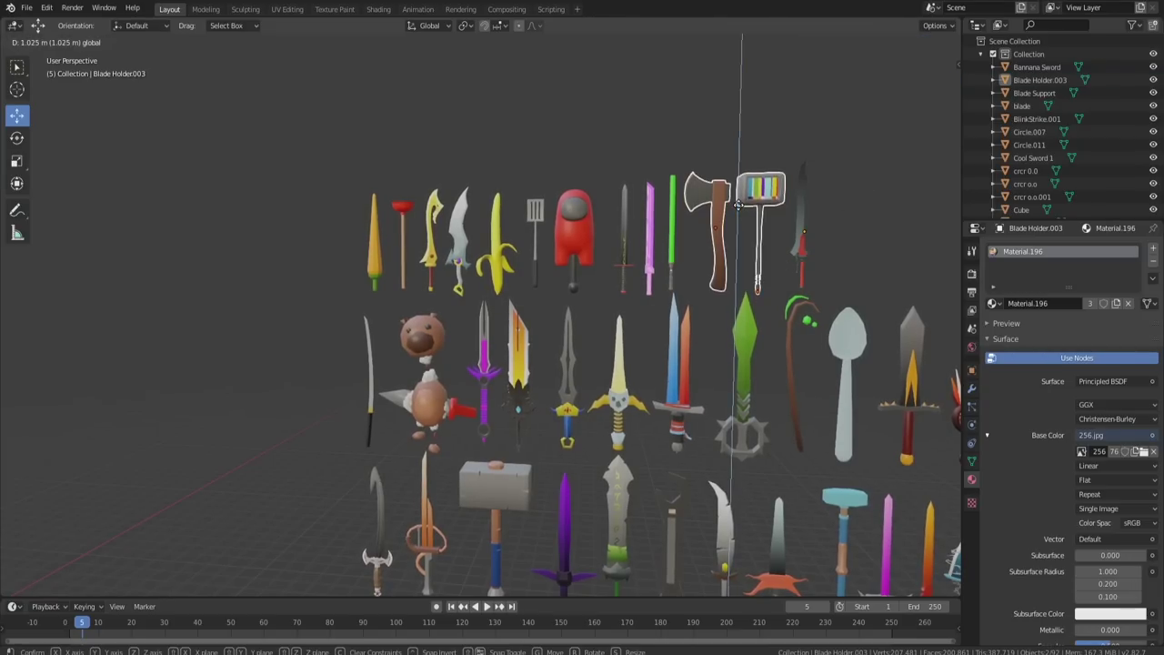
left_click(738, 219)
scroll(729, 288, "down", 3)
mouse_move(773, 239)
middle_mouse_down()
mouse_move(729, 289)
mouse_move(588, 241)
middle_mouse_up()
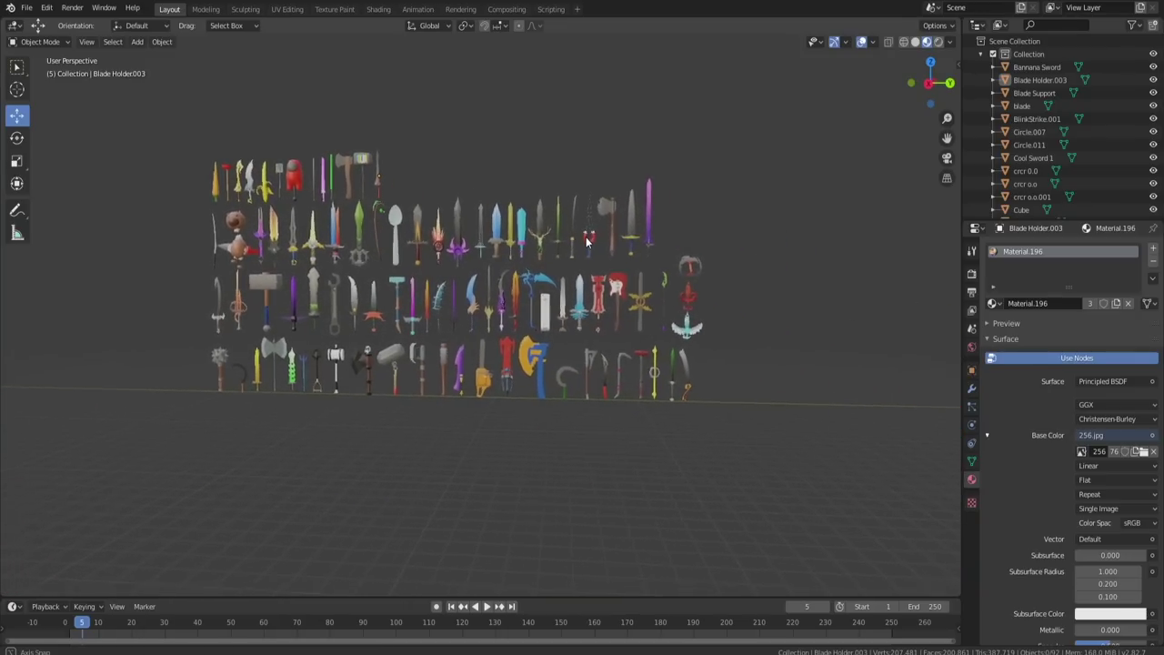